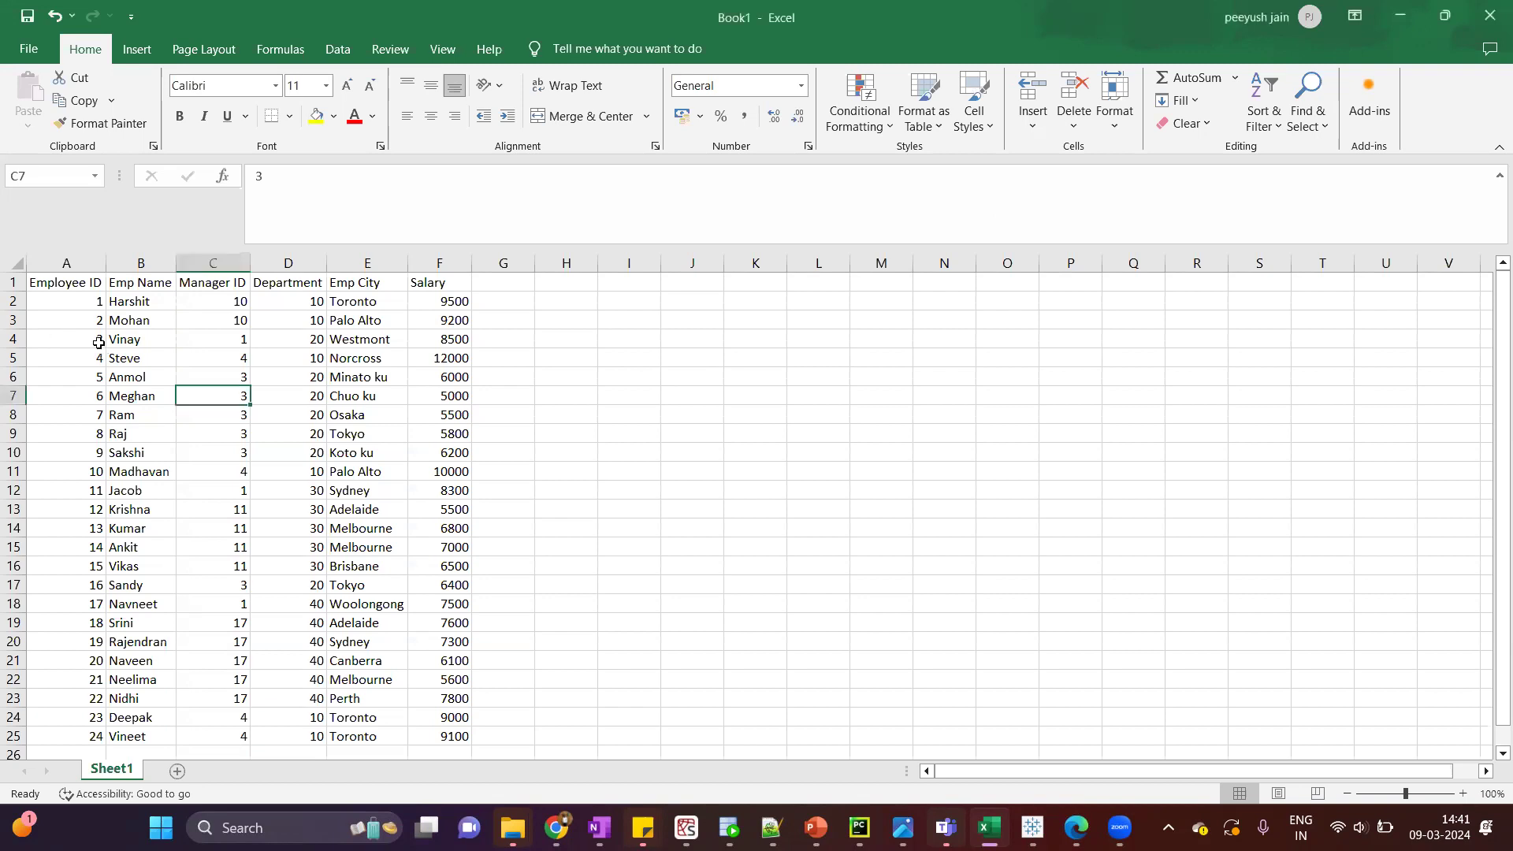
Review the first employee's ID, name, manager ID, department, city and salary (9500), then bring Tableau forward
left_click(65, 307)
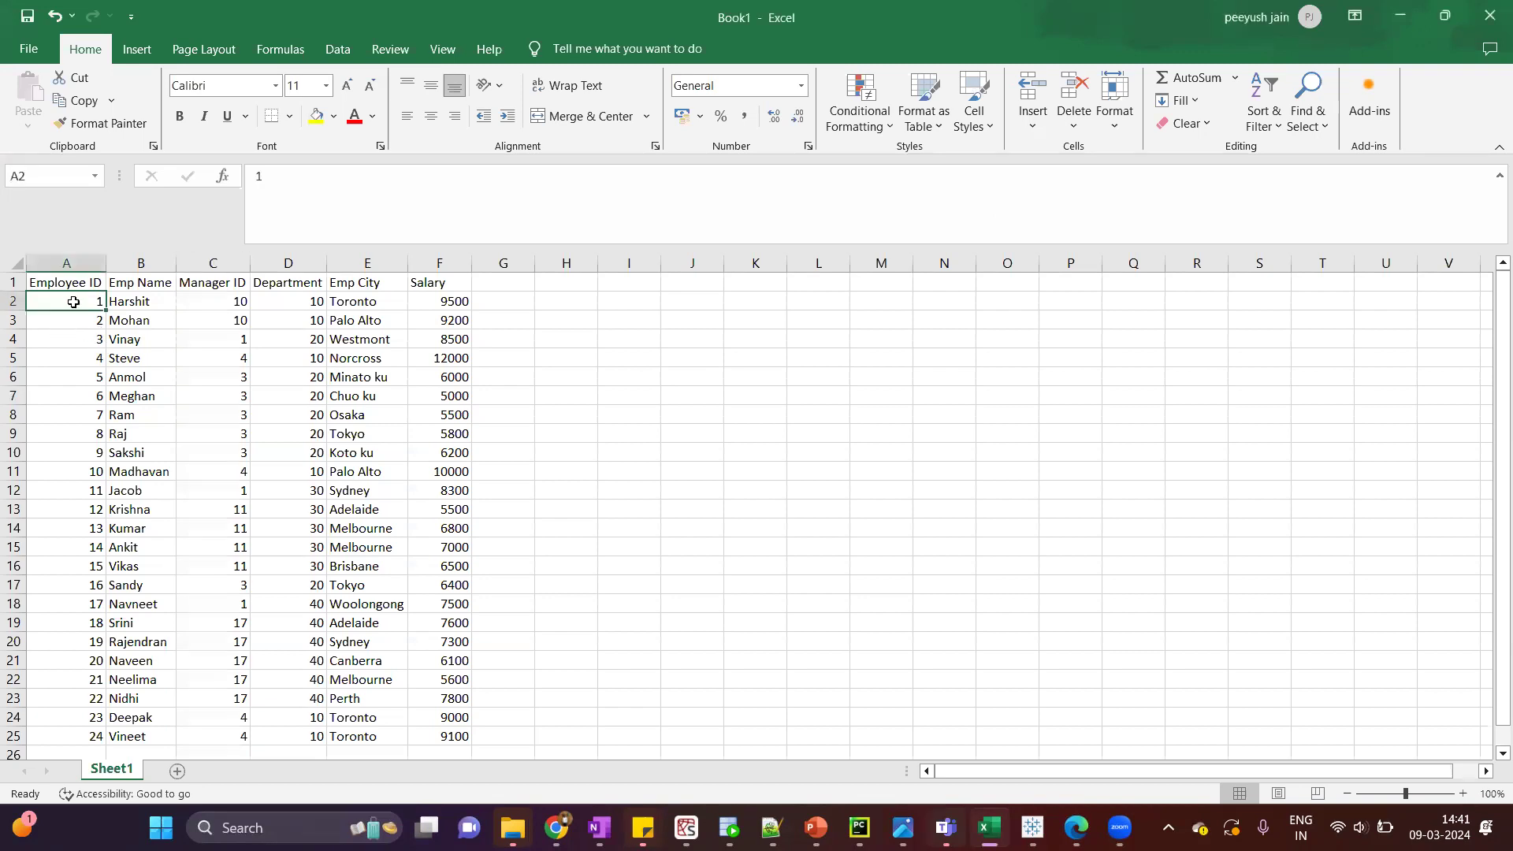
left_click(147, 300)
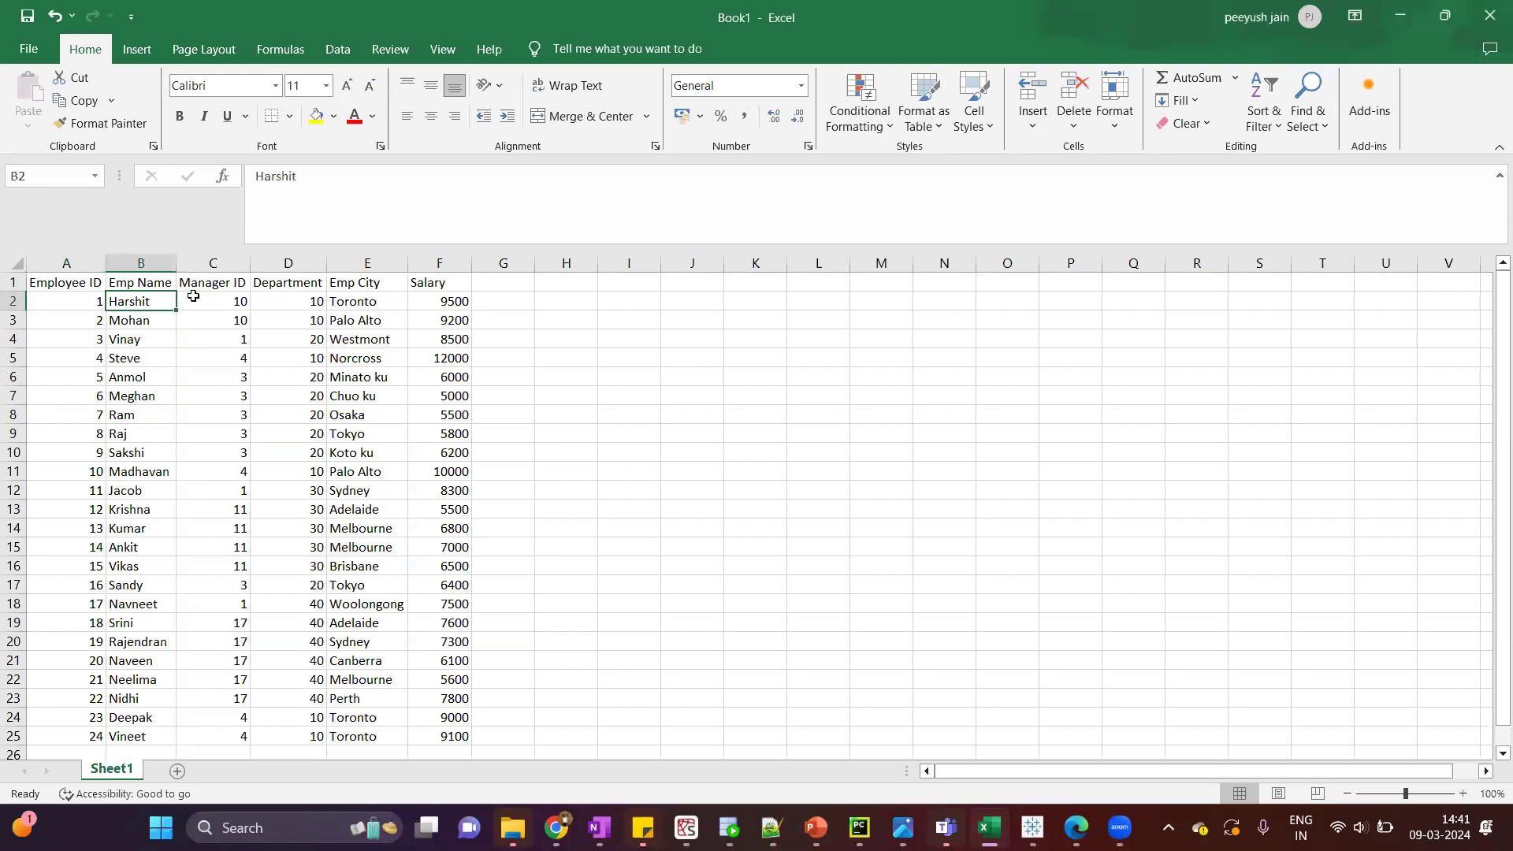
left_click(193, 296)
left_click(265, 297)
left_click(338, 298)
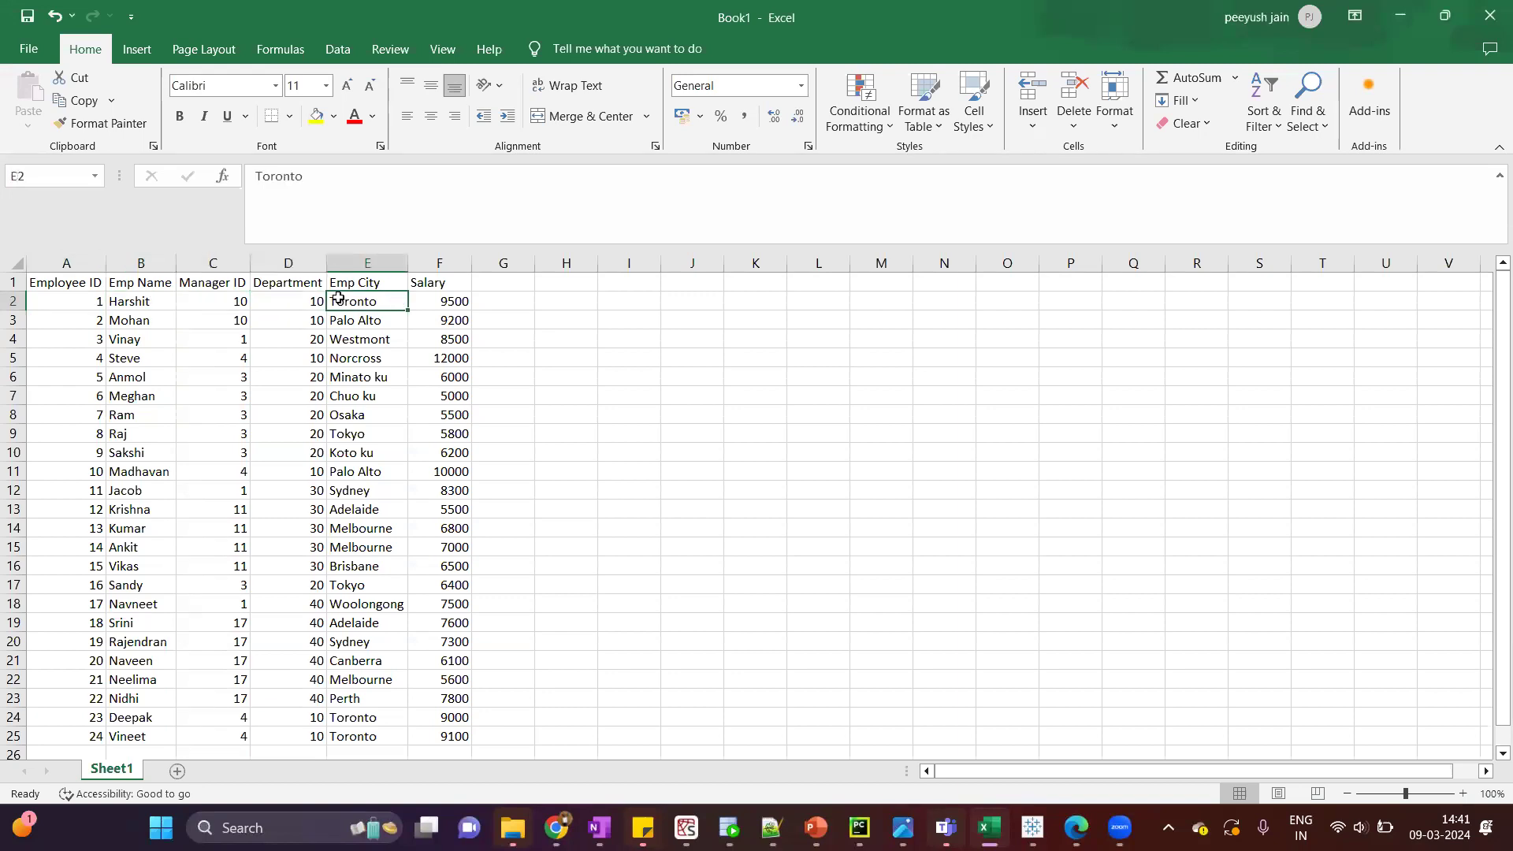
left_click(426, 301)
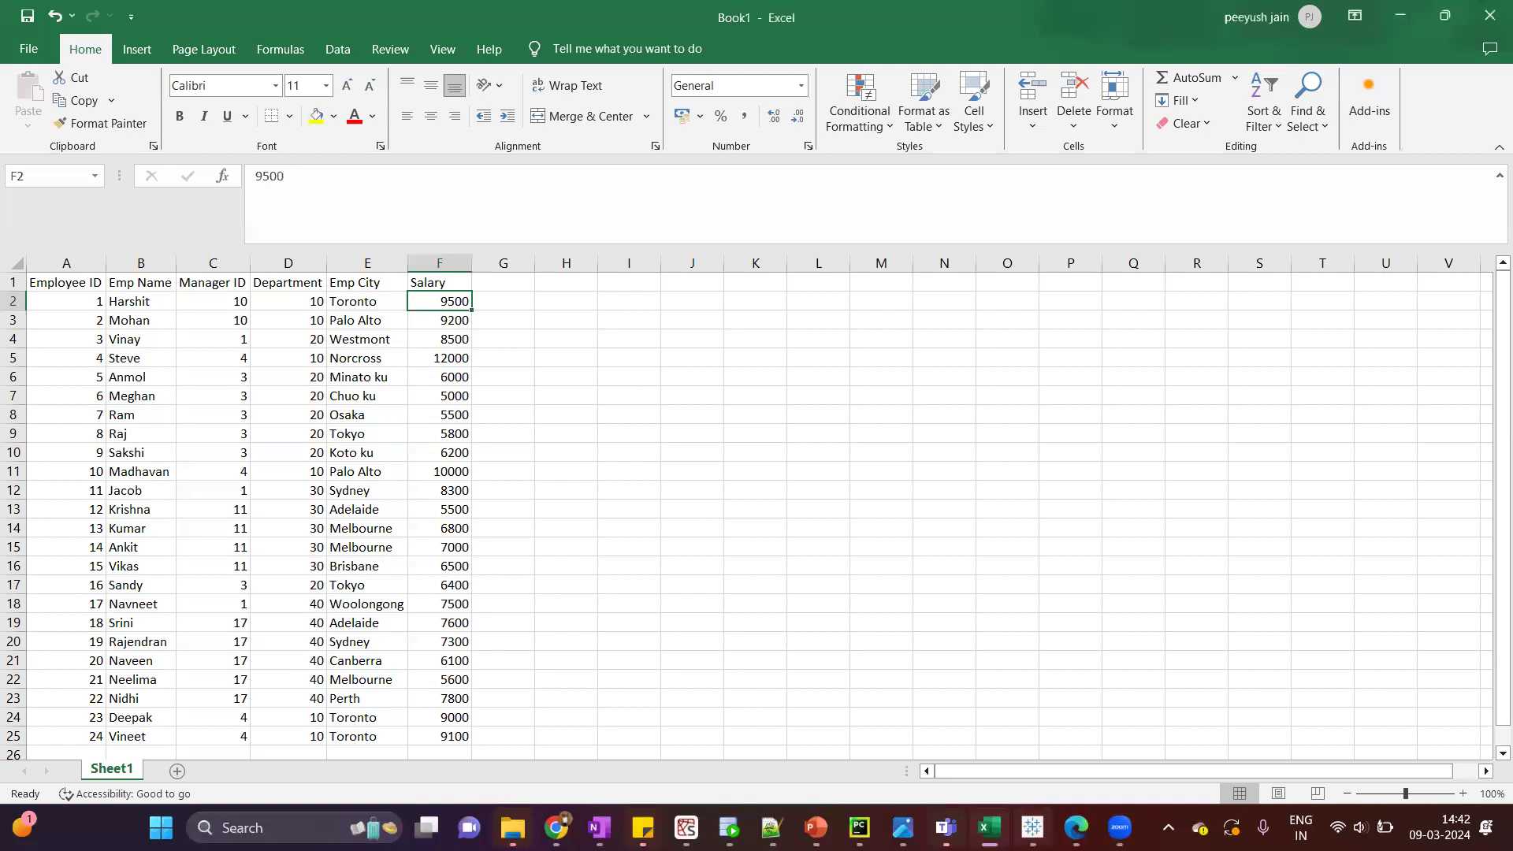
left_click(1032, 828)
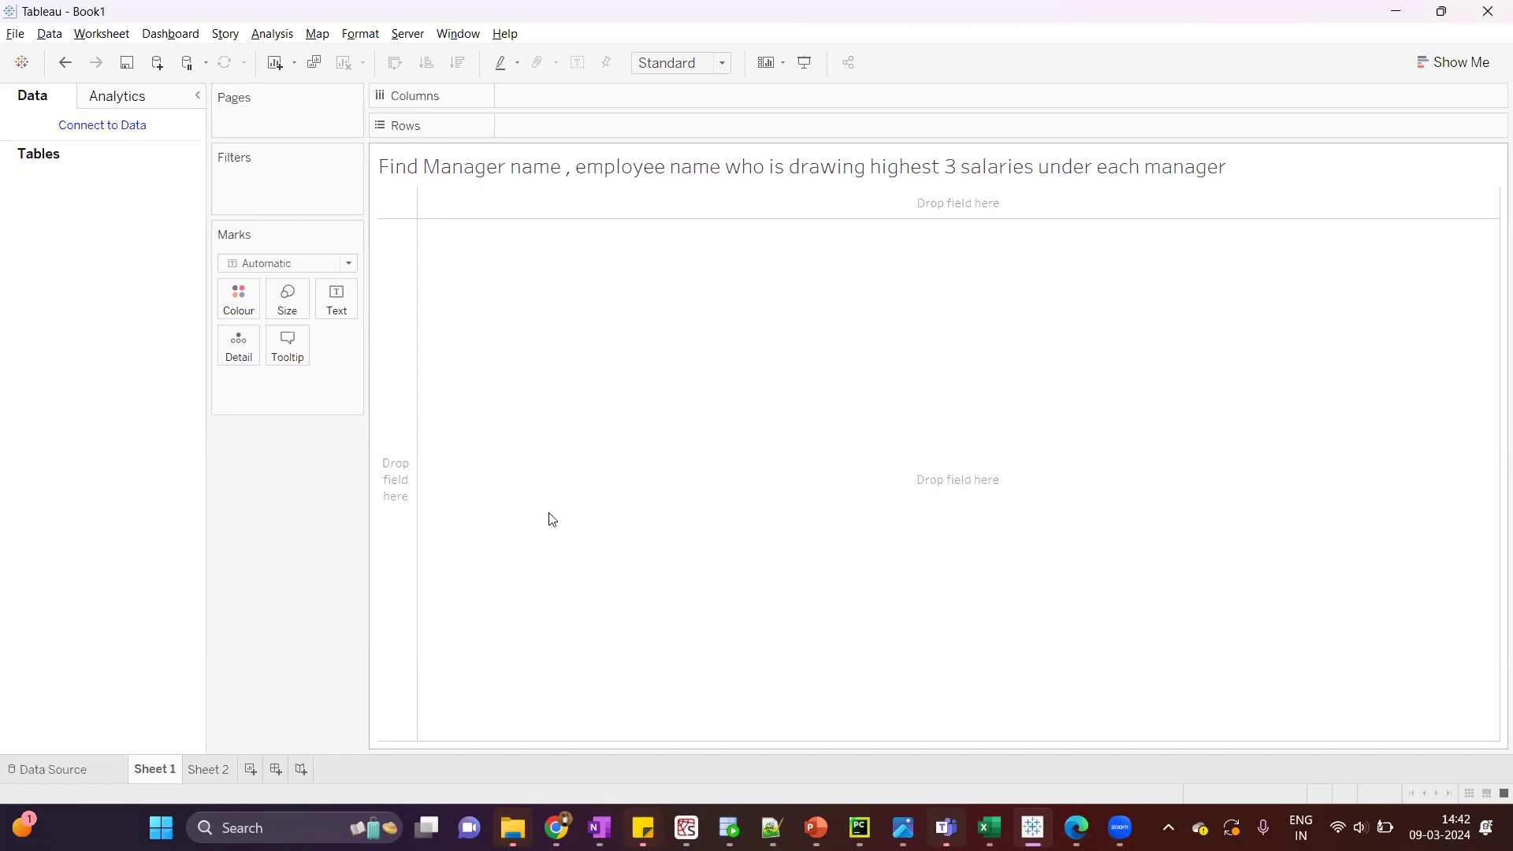
Copy the whole Excel employee table and paste it into Tableau as a new data source
key("alt+Tab")
left_click(79, 455)
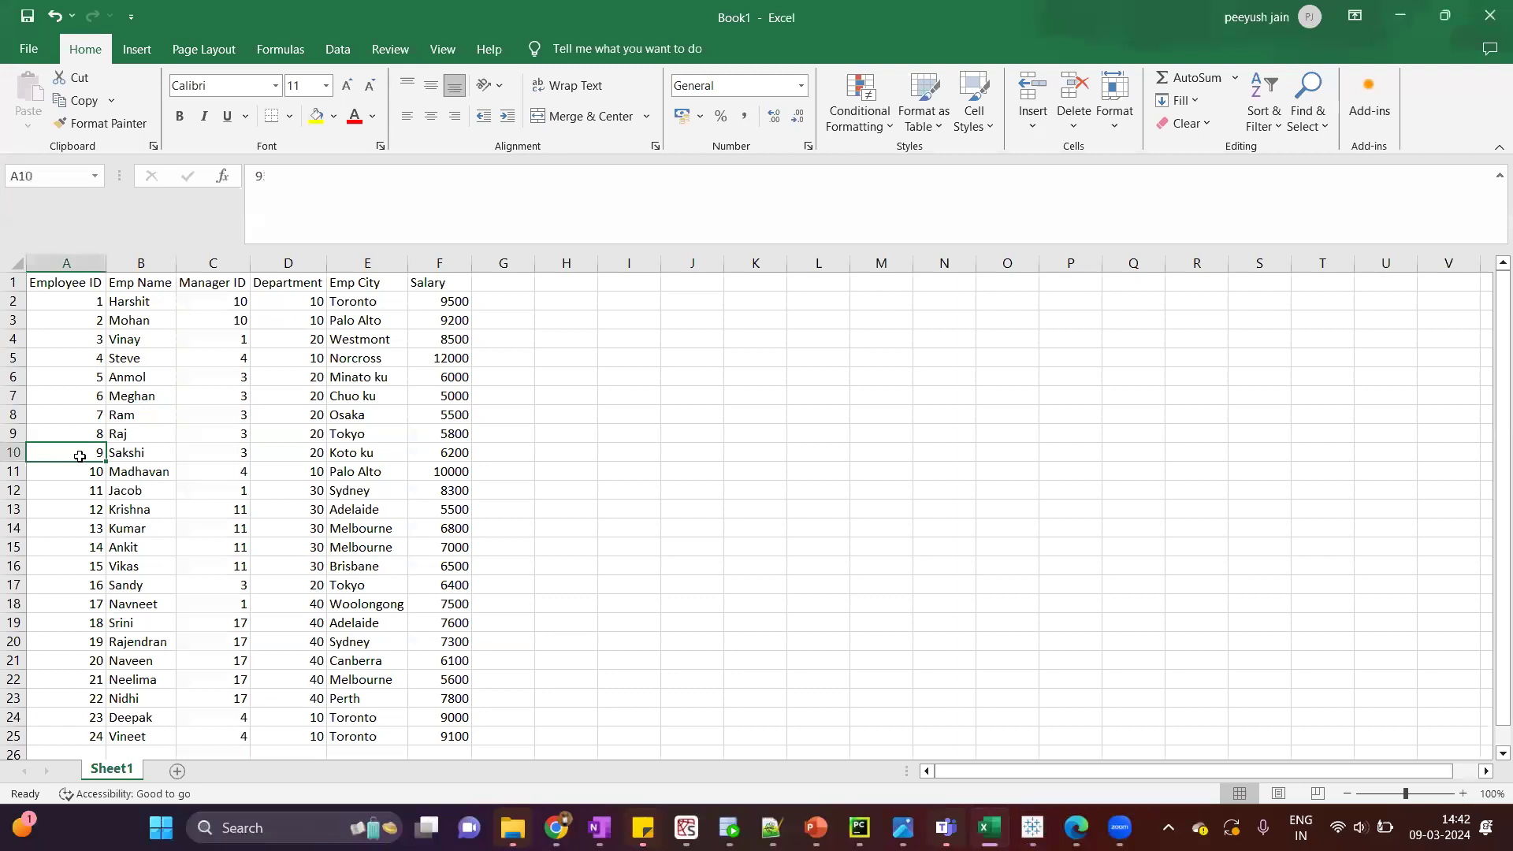
key("ctrl+a")
key("ctrl+c")
key("alt+Tab")
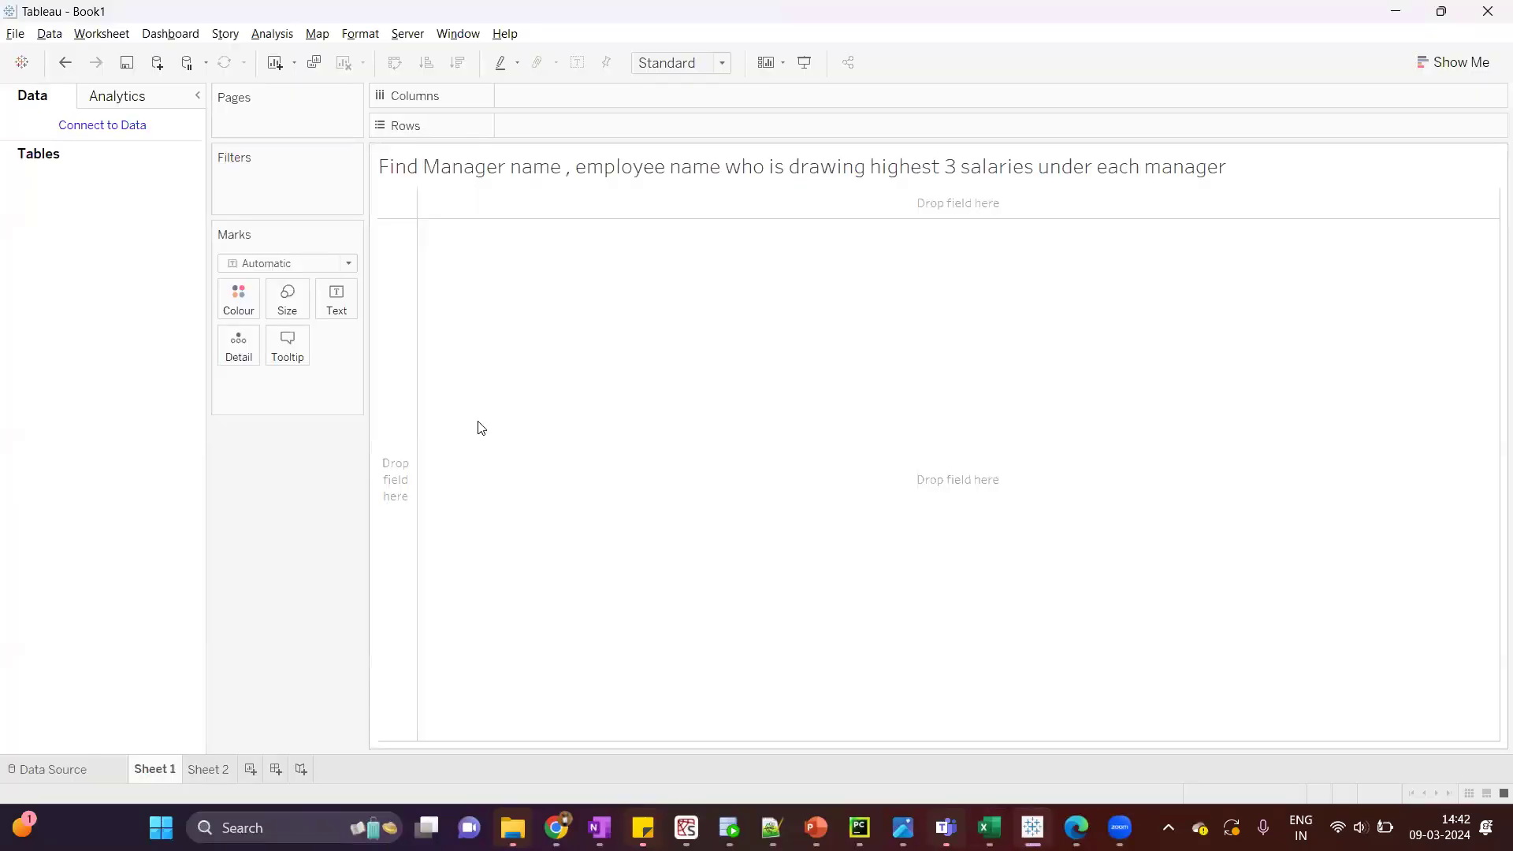
left_click(49, 33)
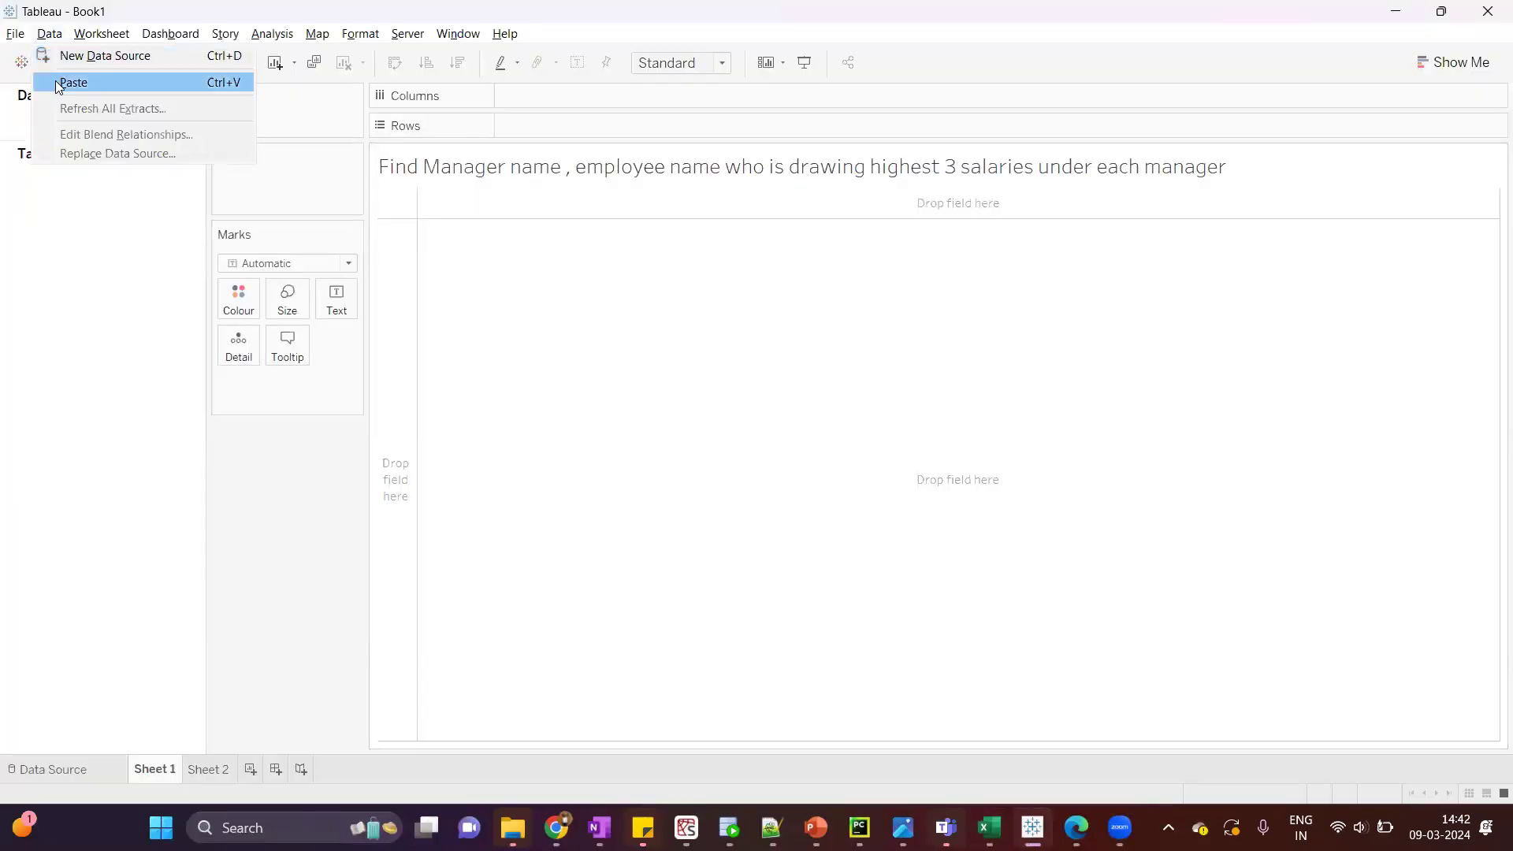
left_click(56, 81)
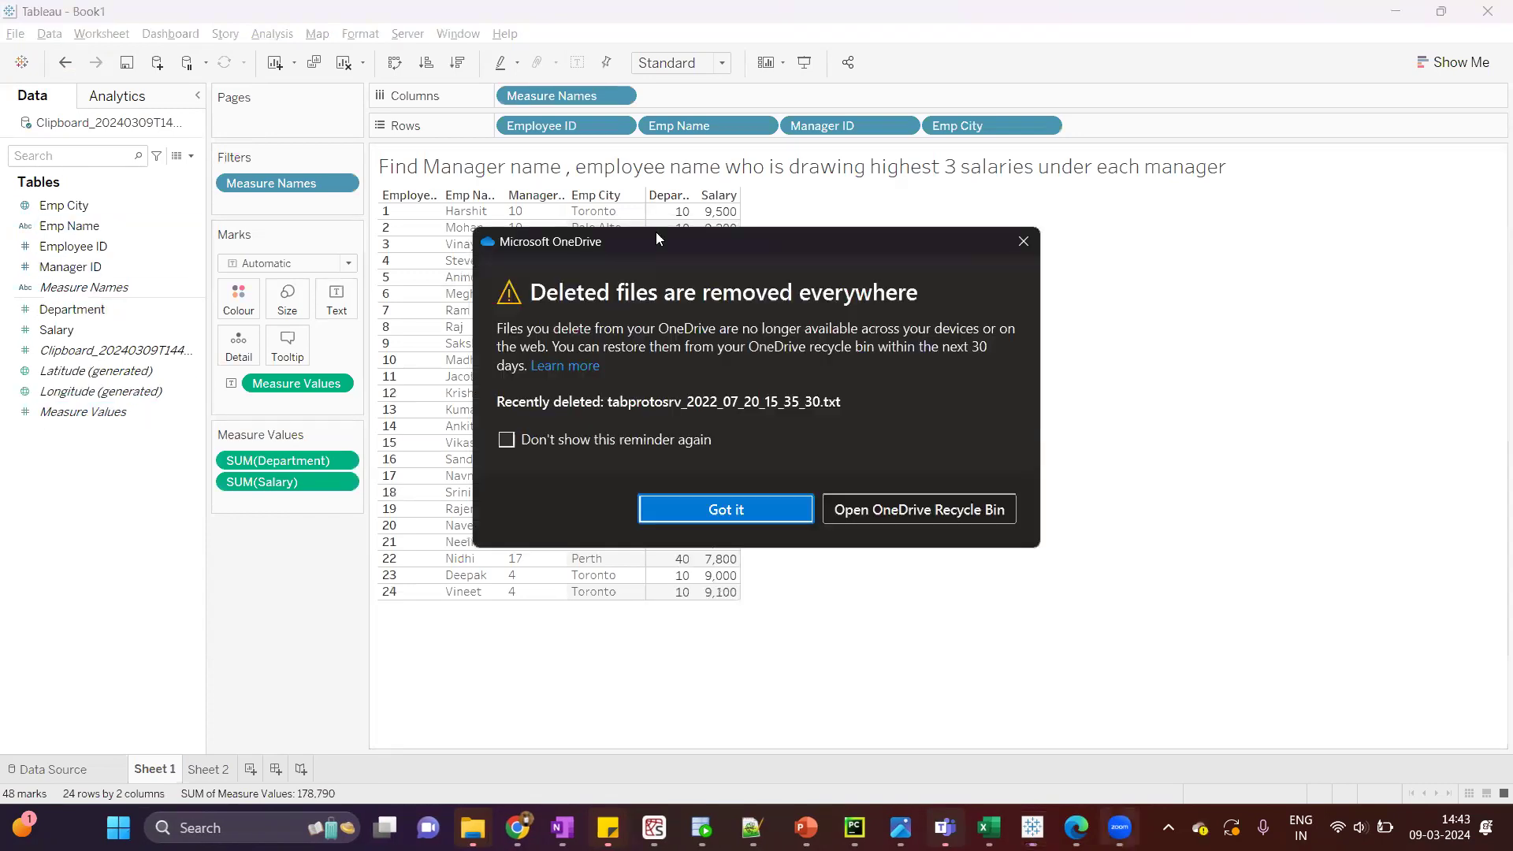
Remove Employee ID from Sheet 1's rows and add a new worksheet, Sheet 3
left_click(1023, 241)
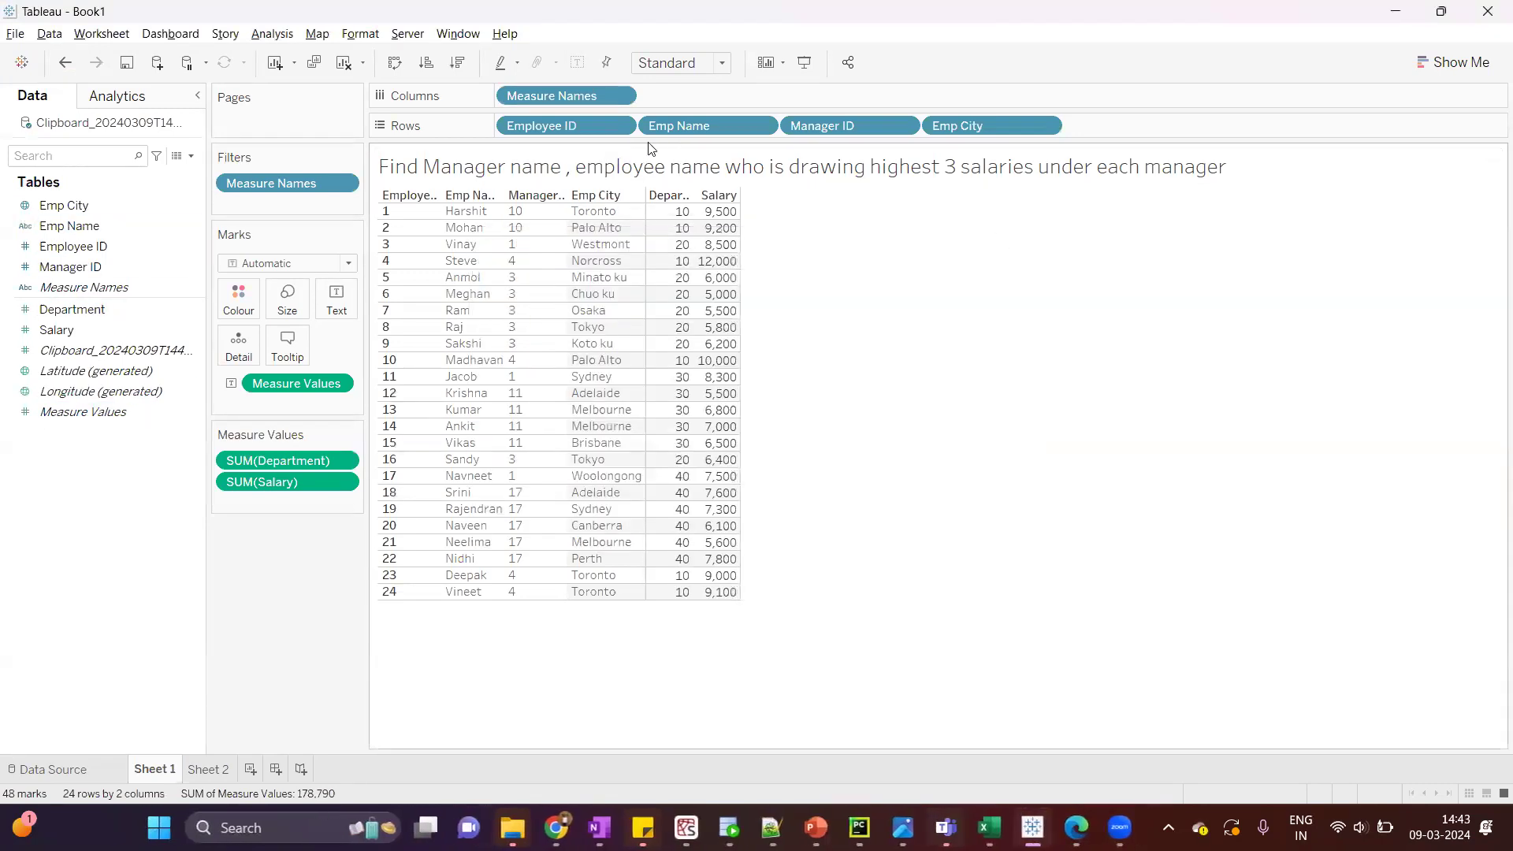
left_click_drag(557, 126, 270, 547)
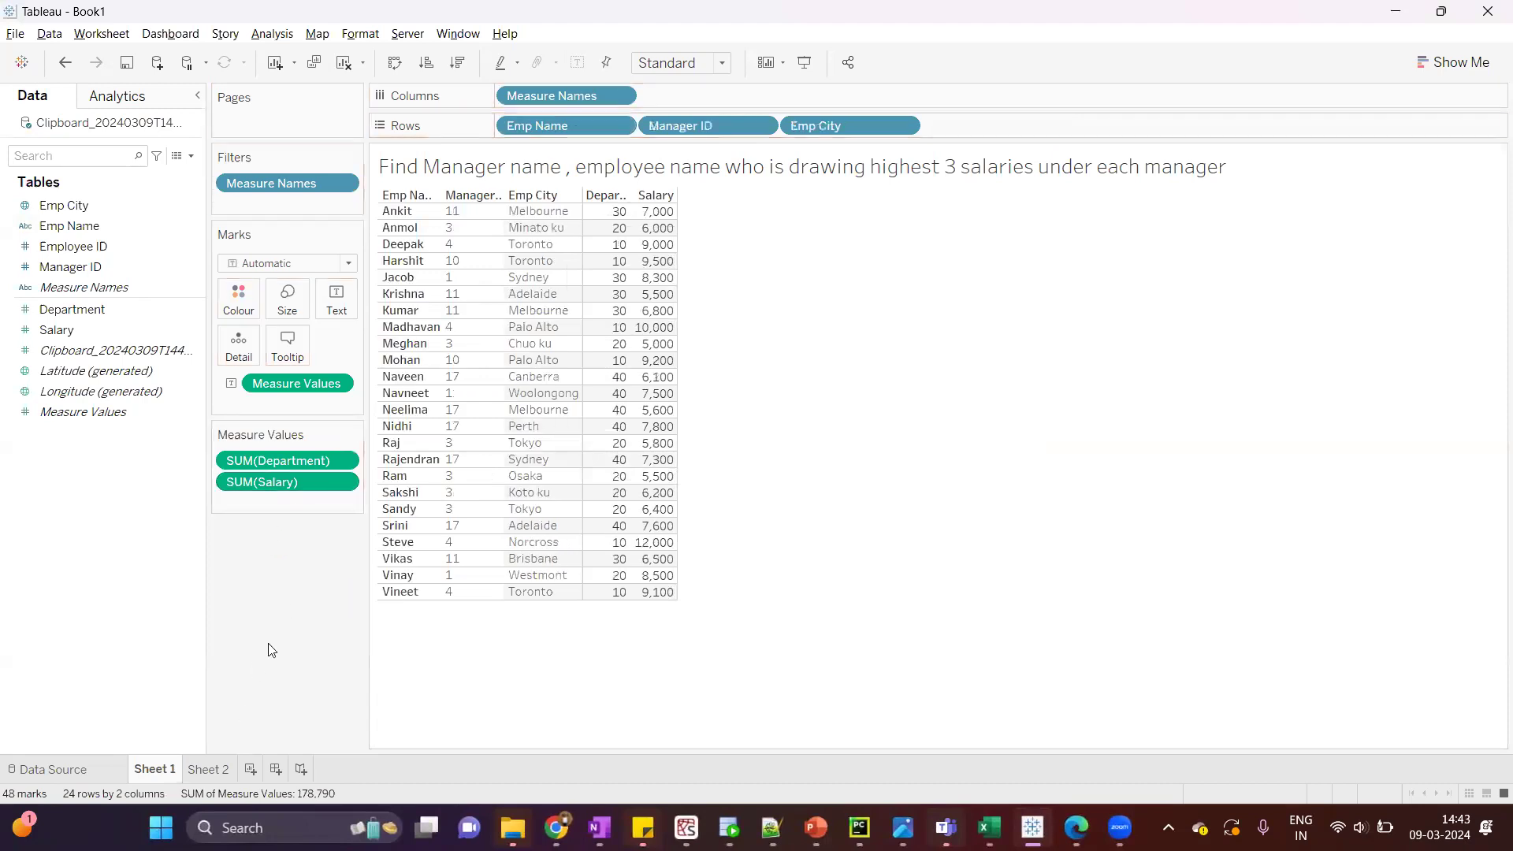
left_click(250, 768)
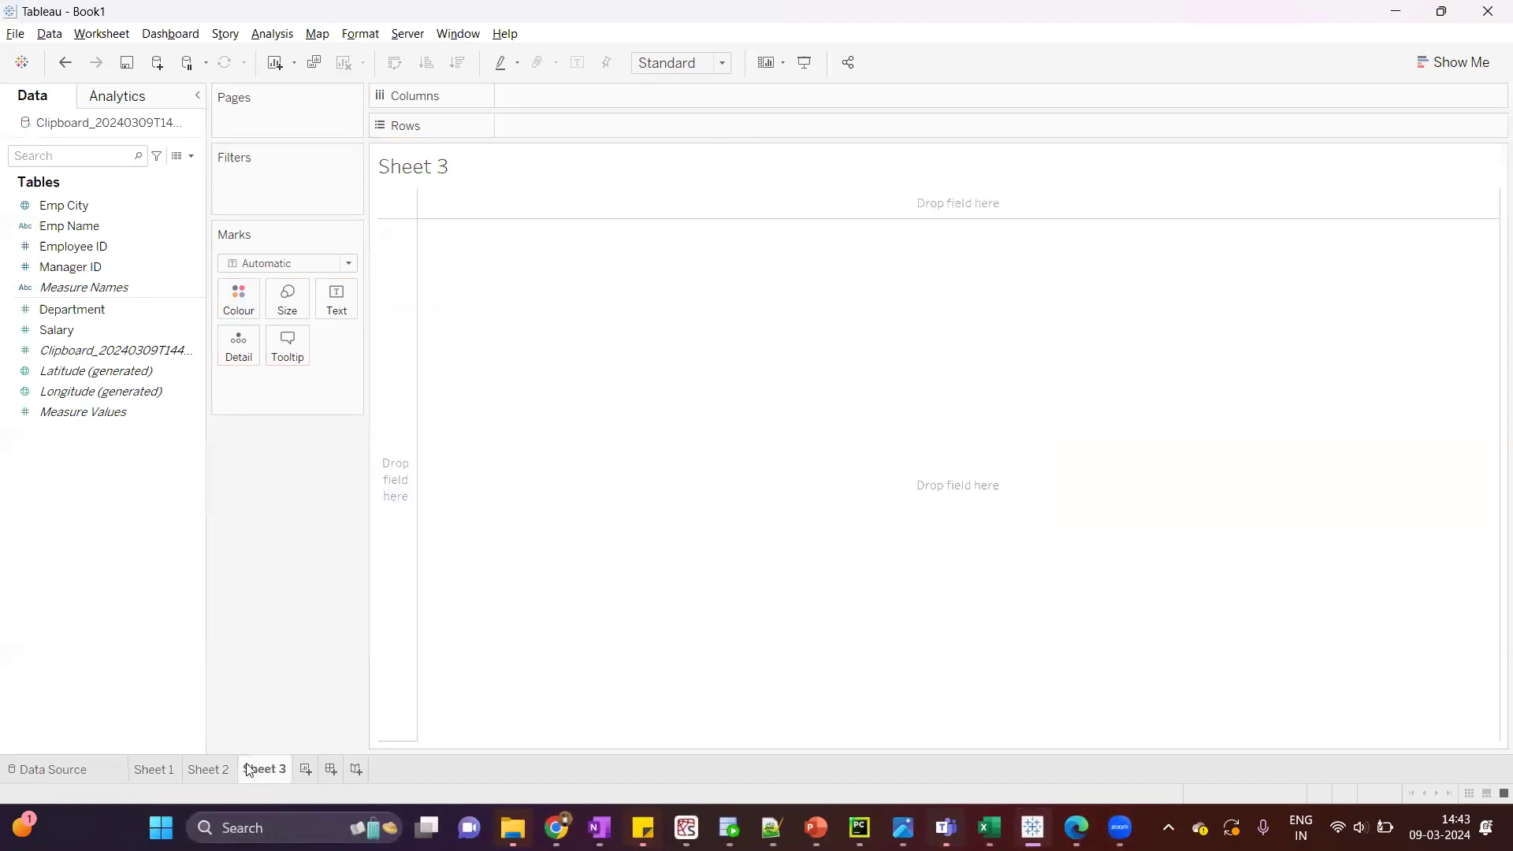
Give Sheet 3 Sheet 1's manager-salary question as its title, without the <Sheet Name> placeholder
left_click(157, 770)
double_click(536, 167)
key("ctrl+c")
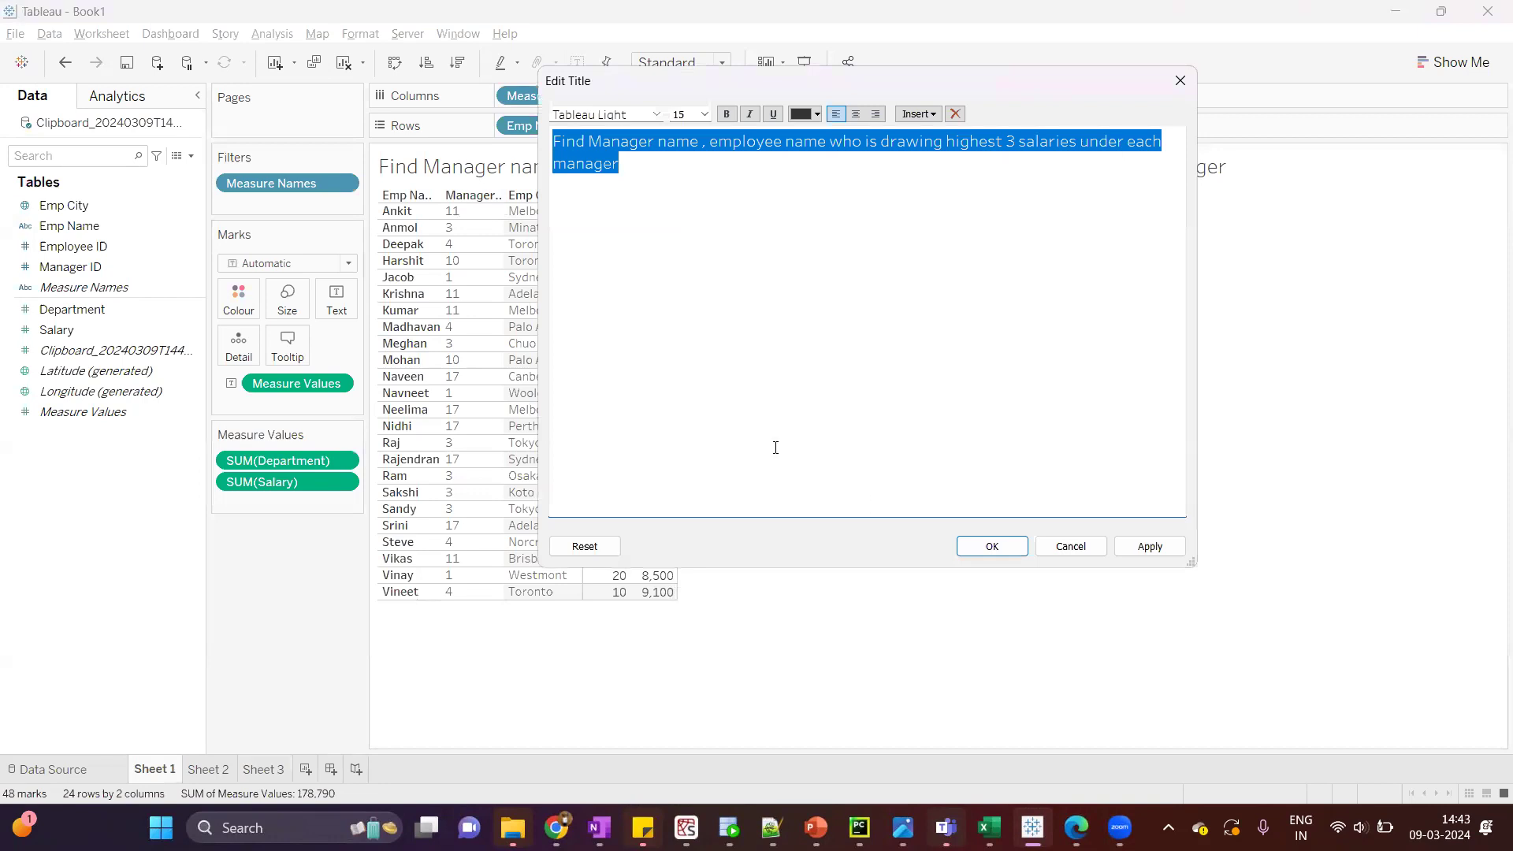
left_click(1071, 546)
left_click(263, 769)
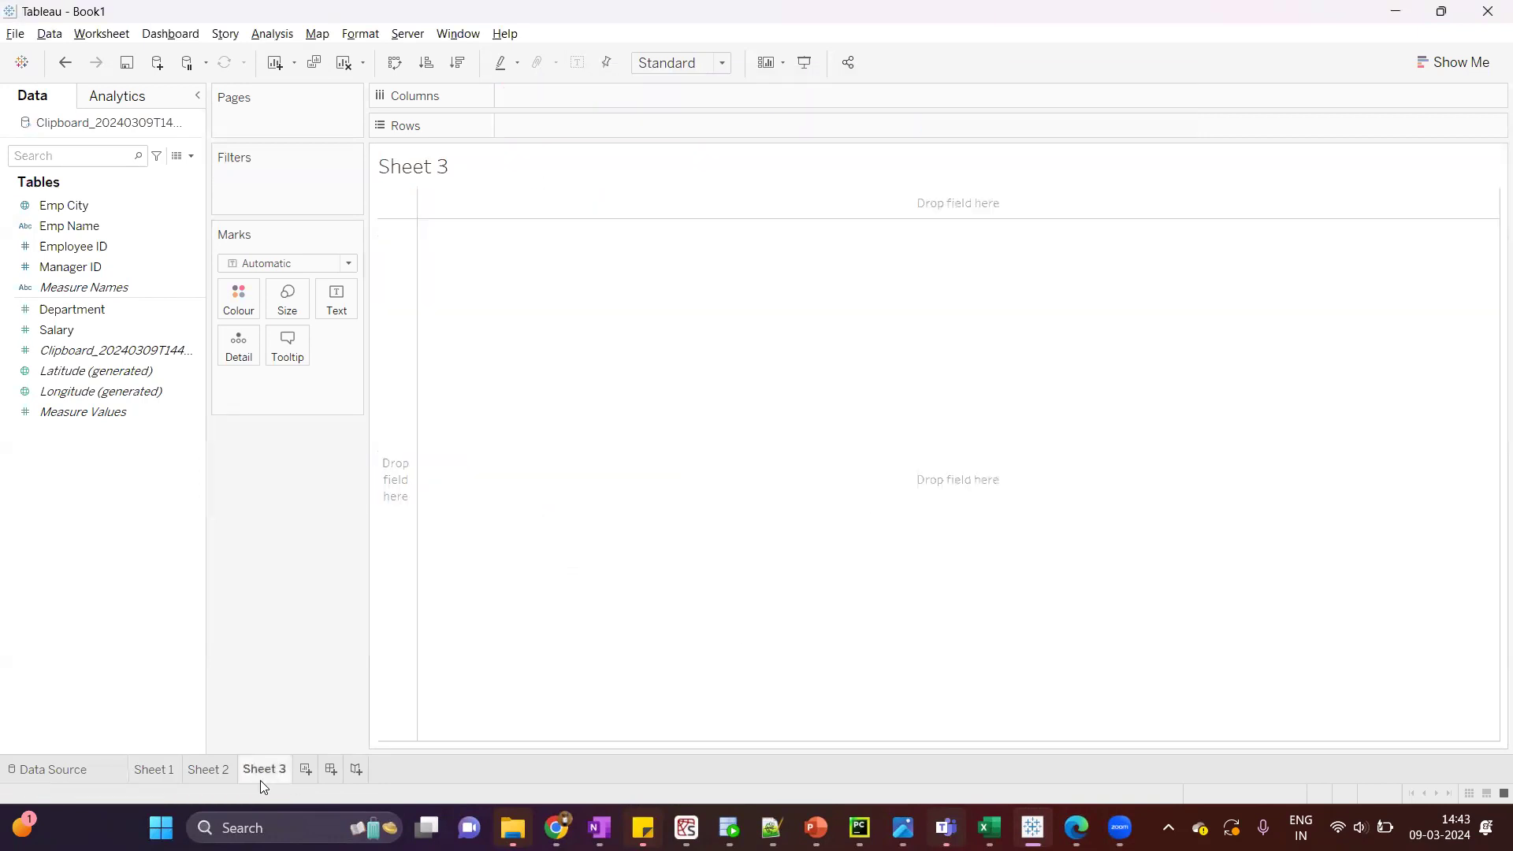
double_click(587, 183)
key("ctrl+v")
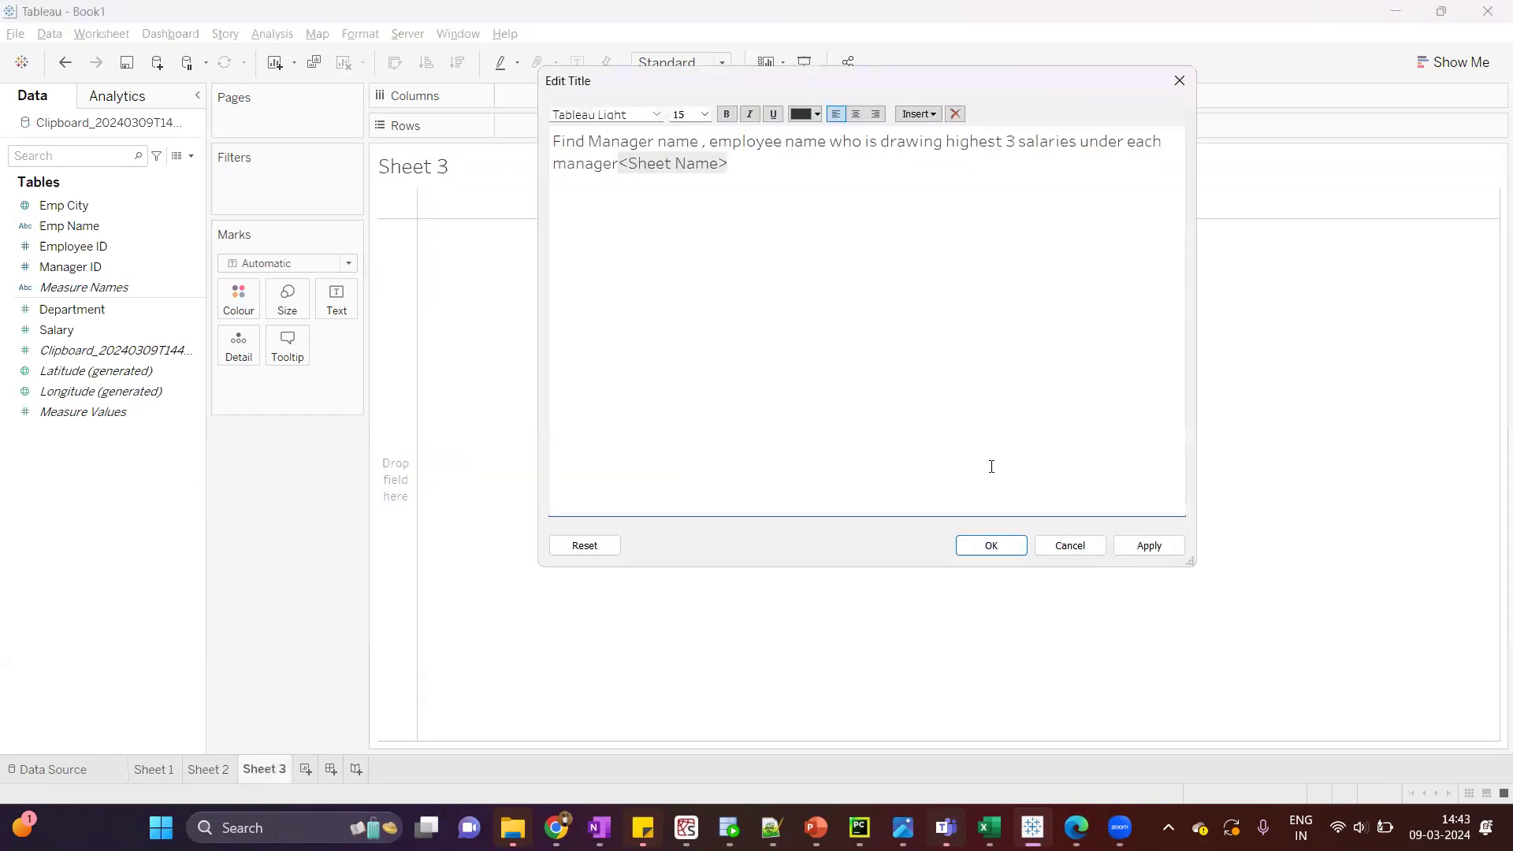
double_click(640, 164)
key("Delete")
left_click(991, 545)
Place Manager ID, Emp Name and Salary on Sheet 3's Rows shelf in that order
left_click_drag(126, 267, 613, 126)
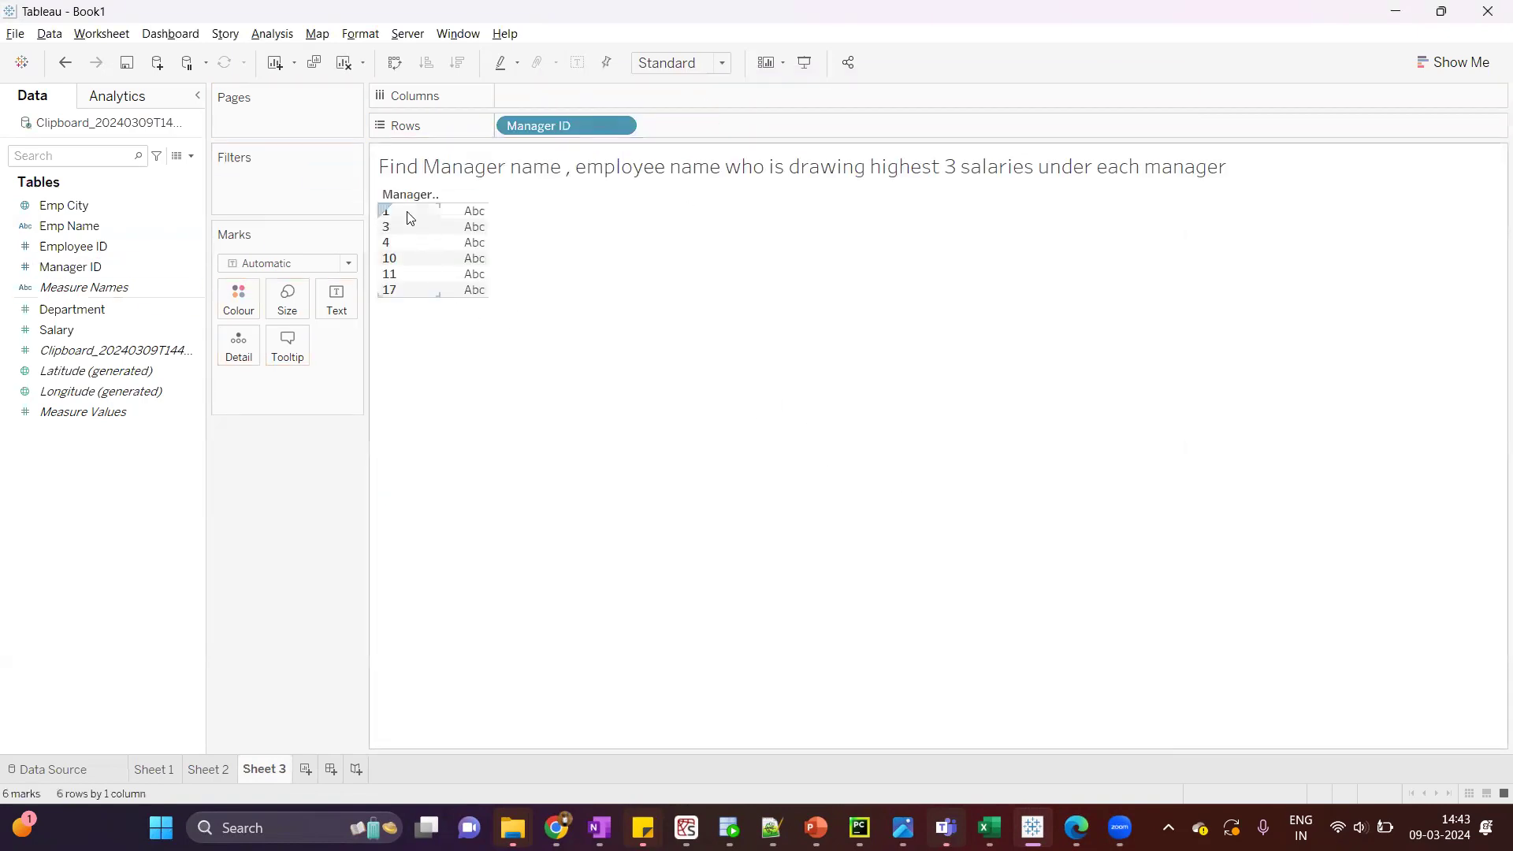
left_click(71, 227)
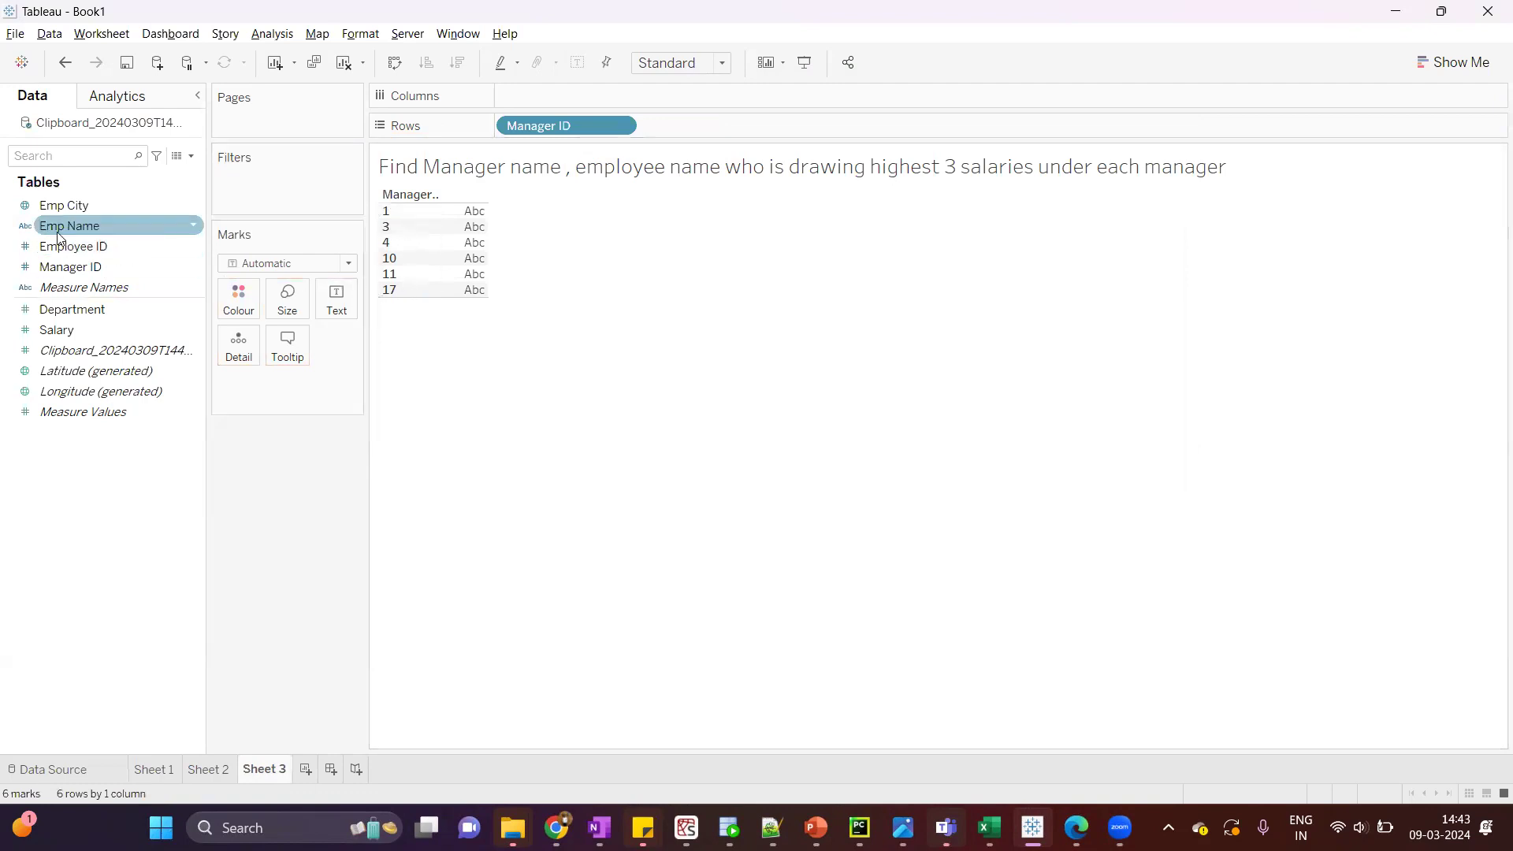
left_click_drag(71, 223, 725, 126)
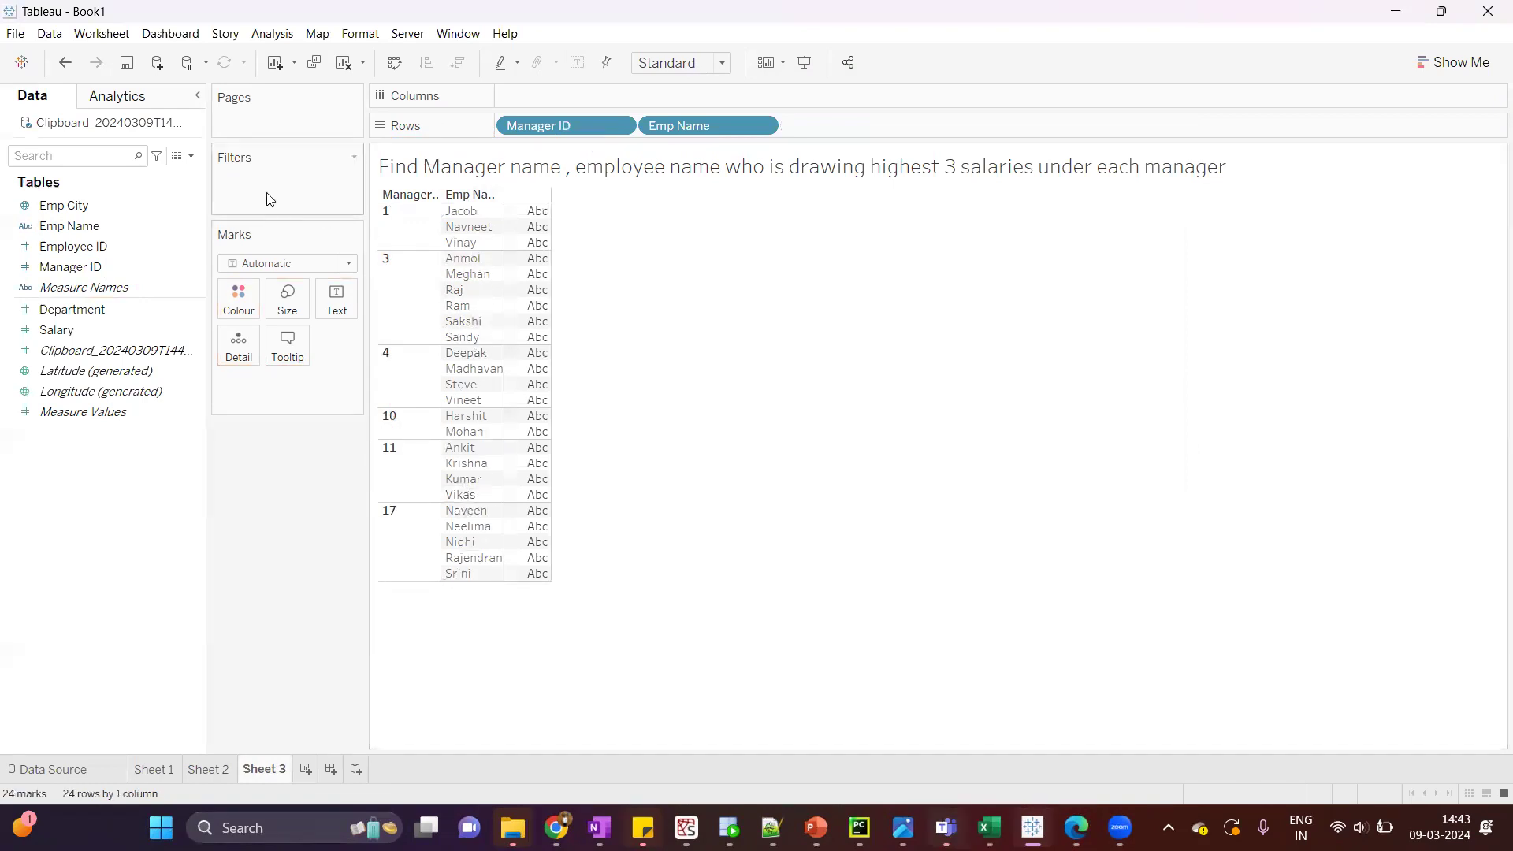
left_click_drag(56, 329, 828, 130)
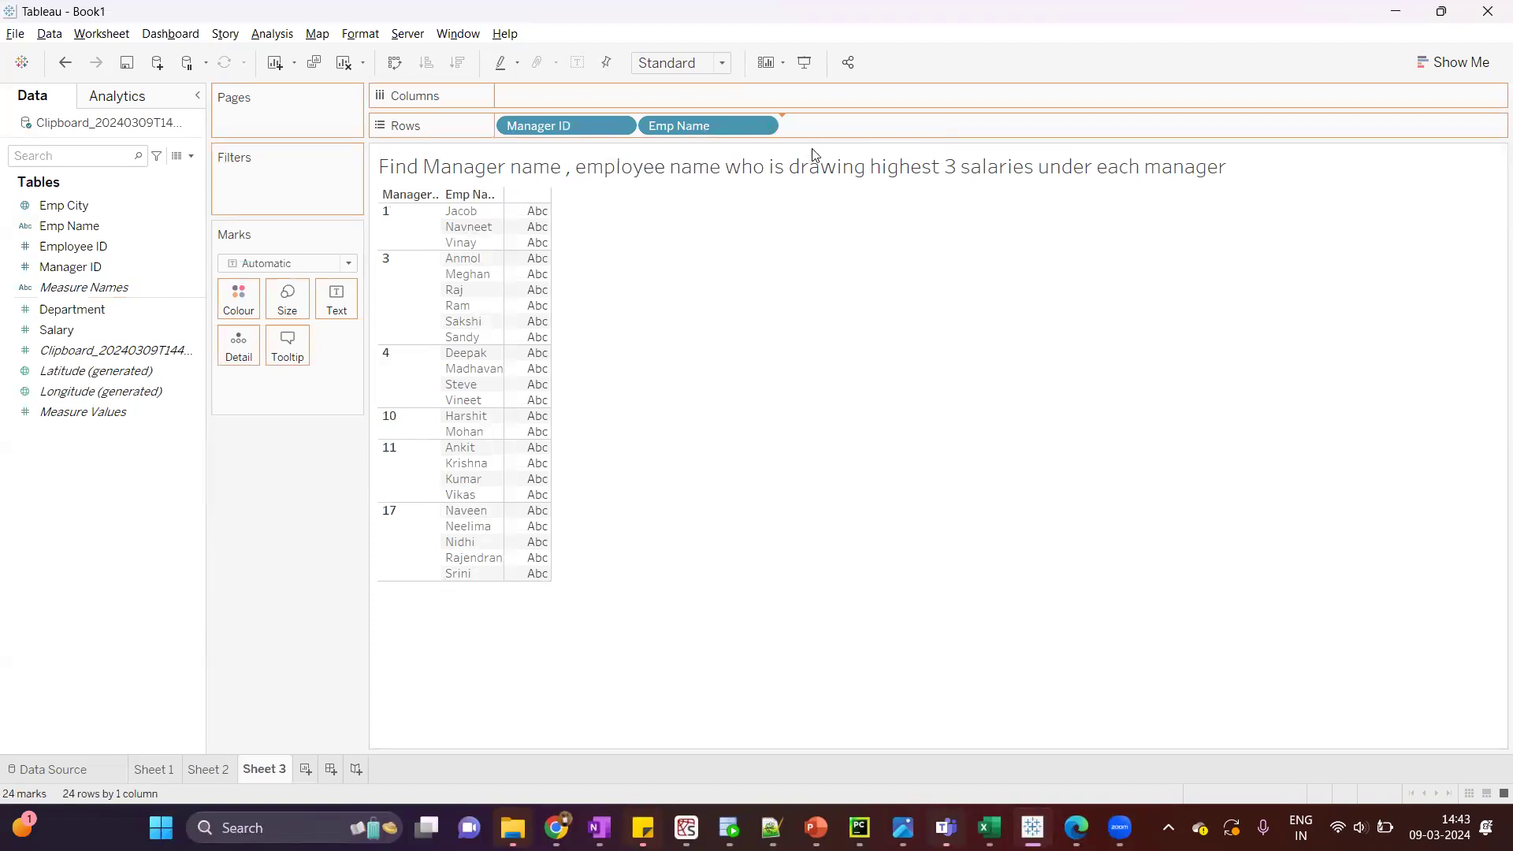
Make SUM(Salary) discrete so each salary shows as text, e.g. 8,300, then open Emp Name's sorting
right_click(831, 131)
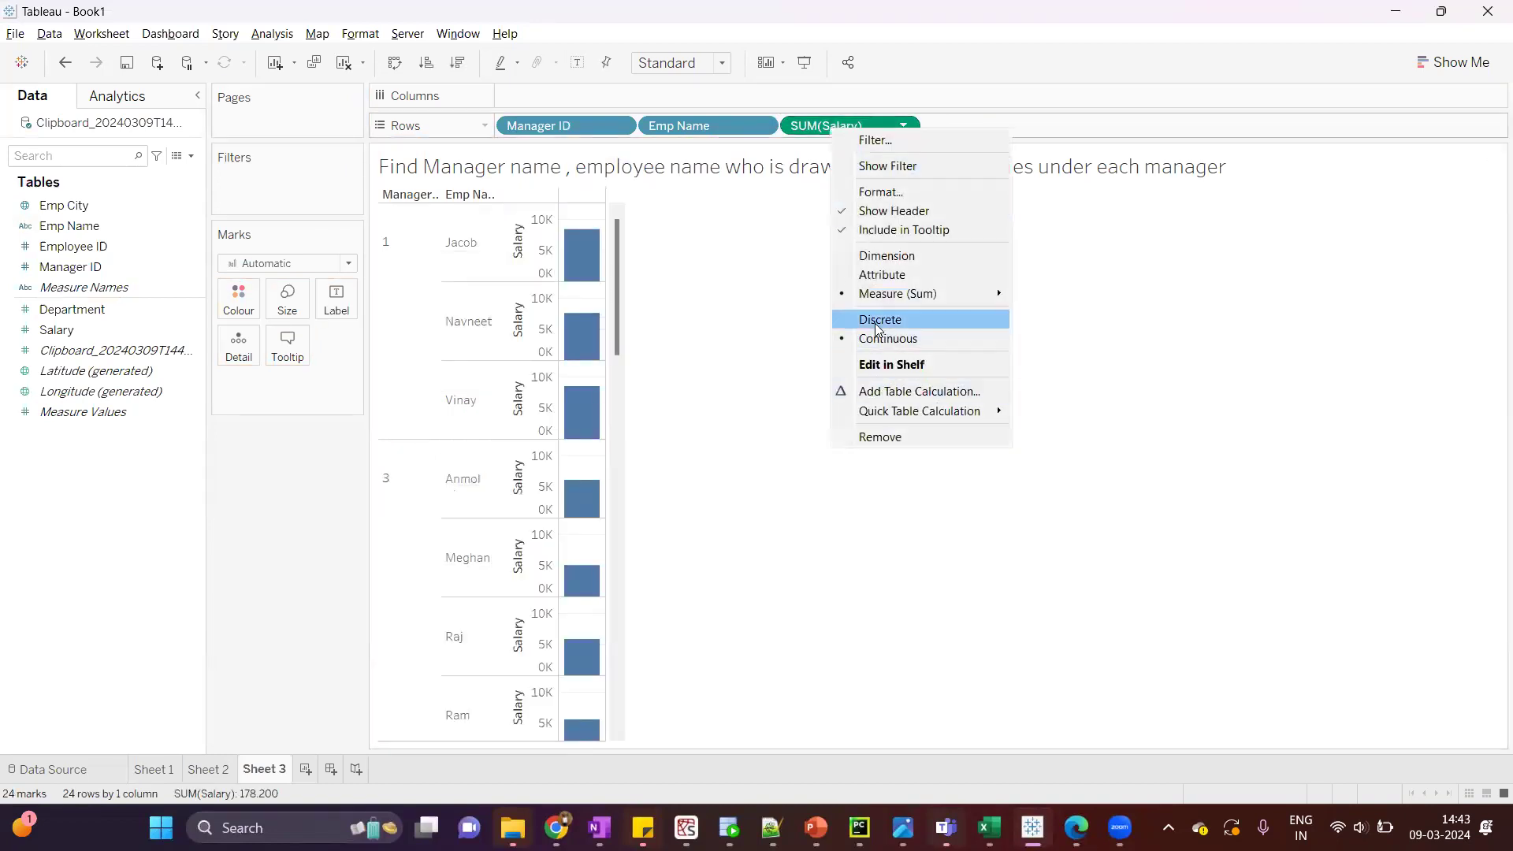
left_click(876, 320)
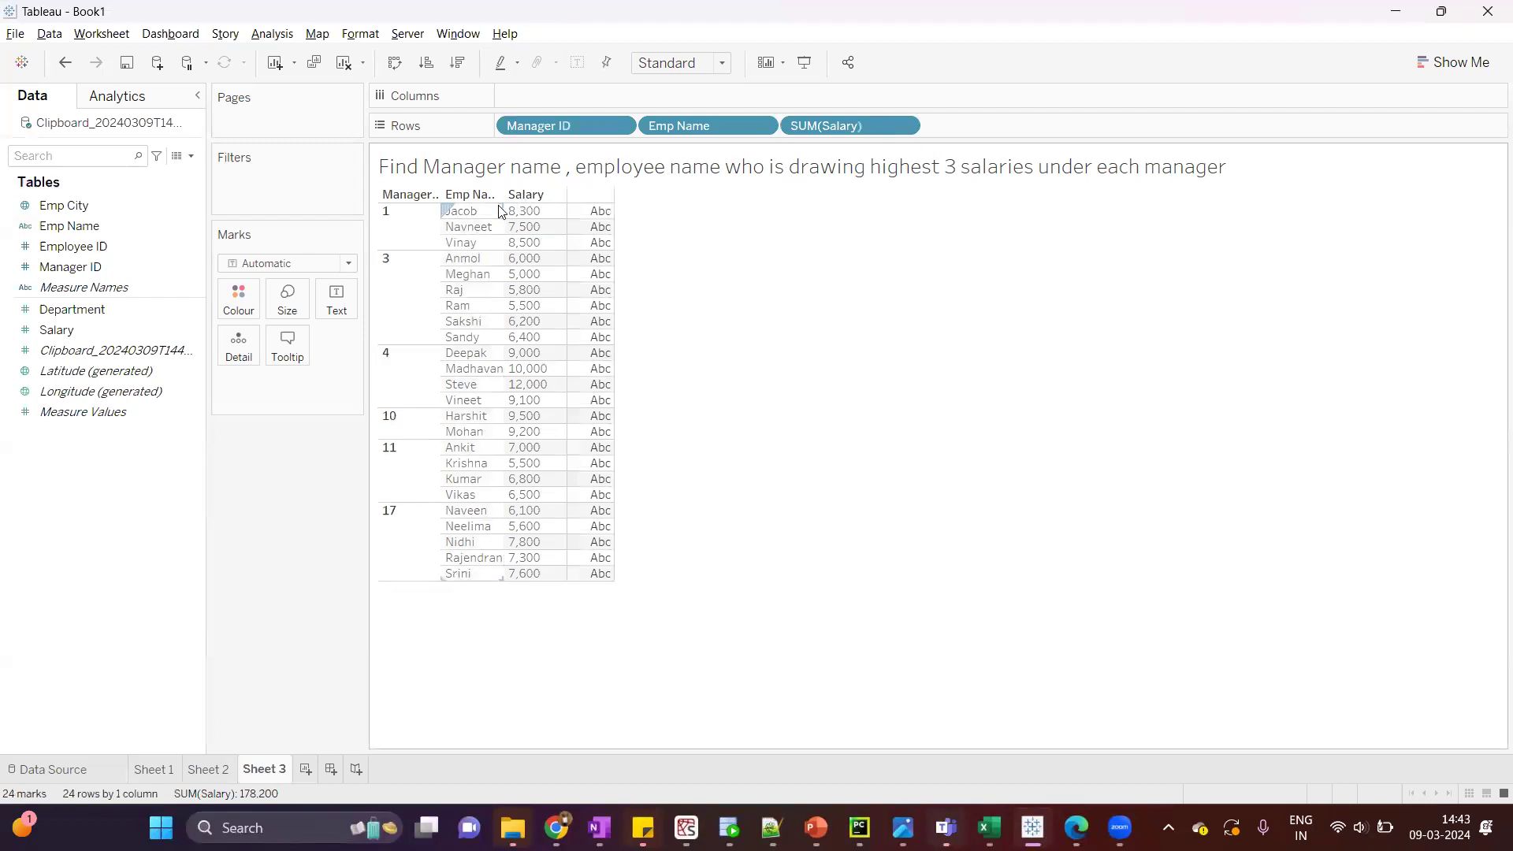
left_click(526, 211)
left_click(528, 210)
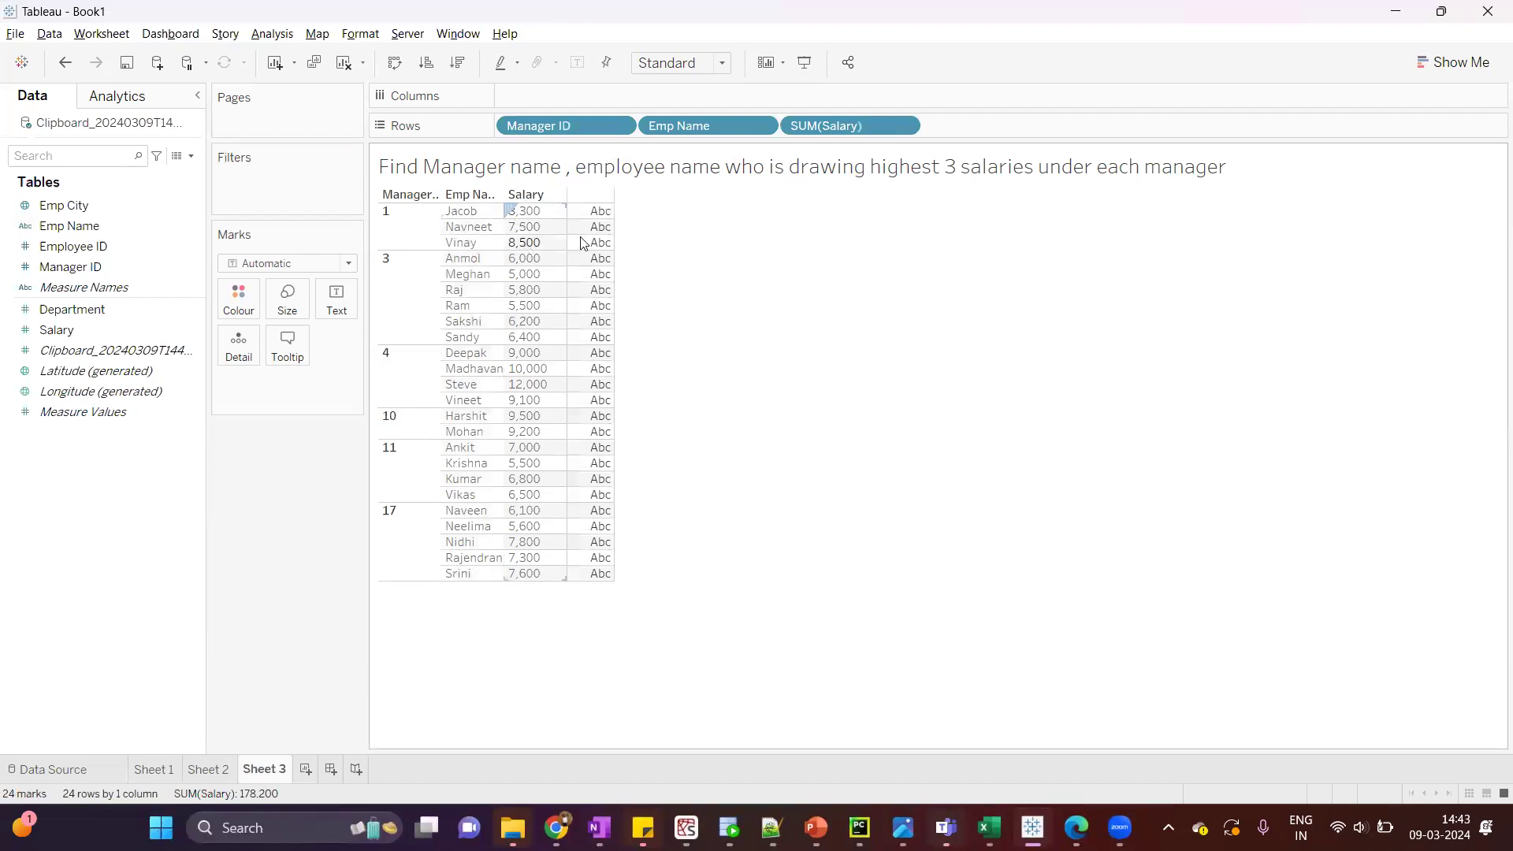
right_click(702, 131)
left_click(750, 219)
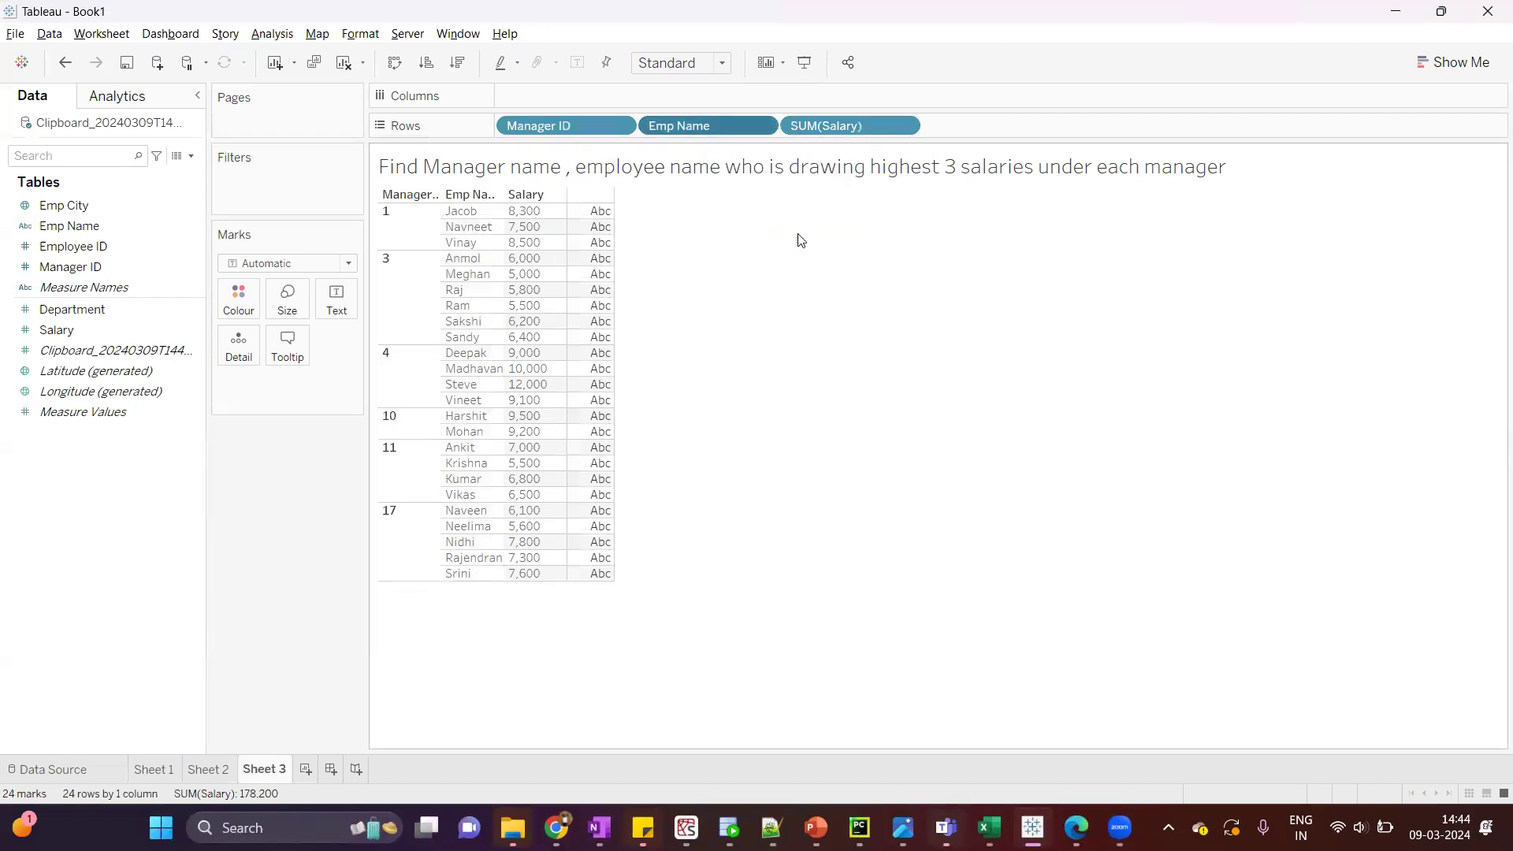
left_click(674, 350)
left_click(675, 350)
left_click(674, 350)
left_click(671, 404)
left_click(667, 427)
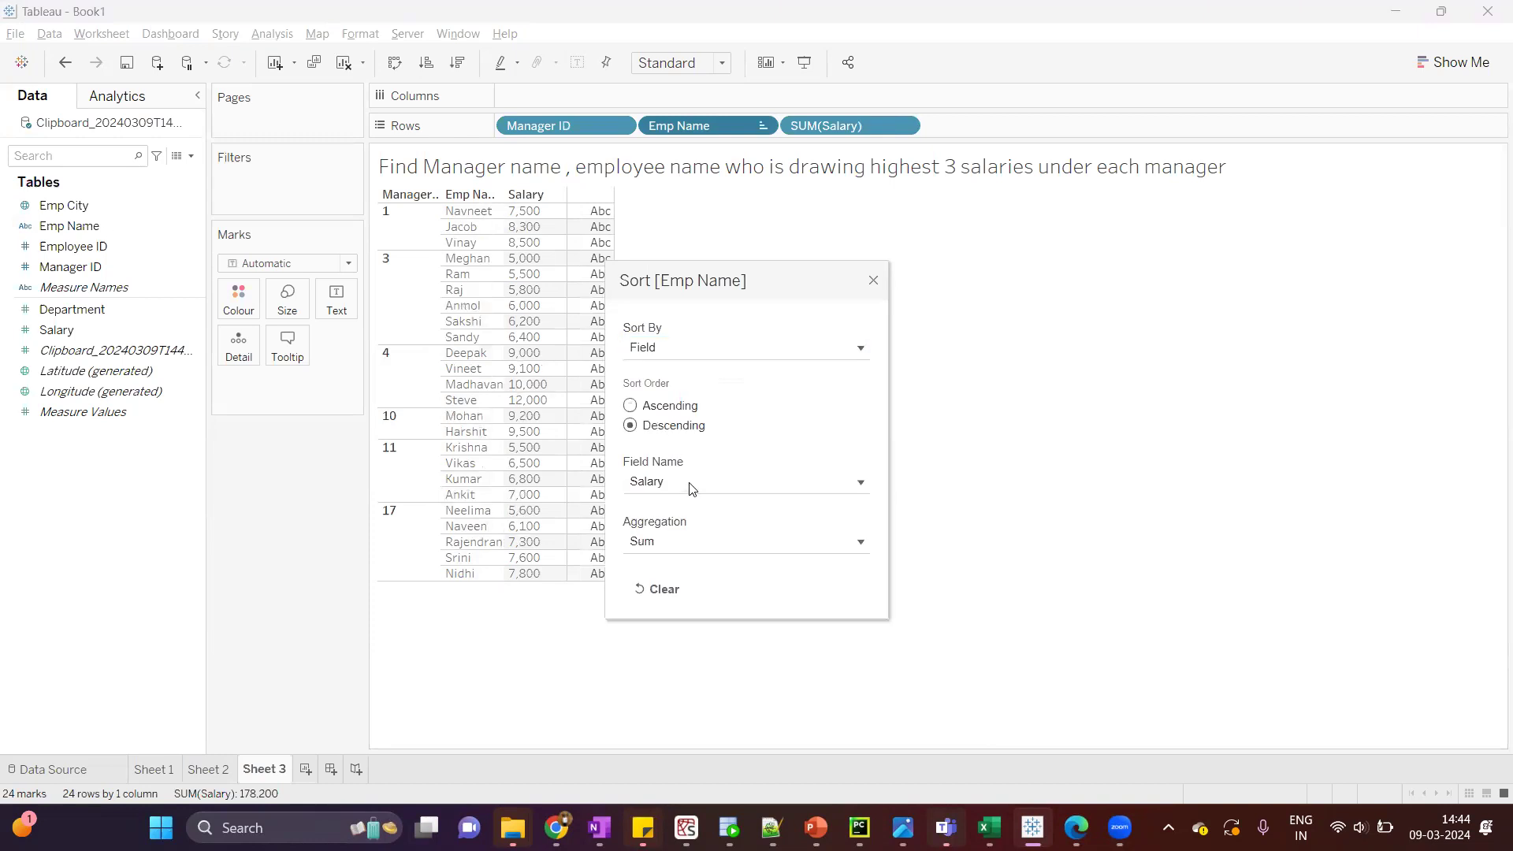
left_click(873, 283)
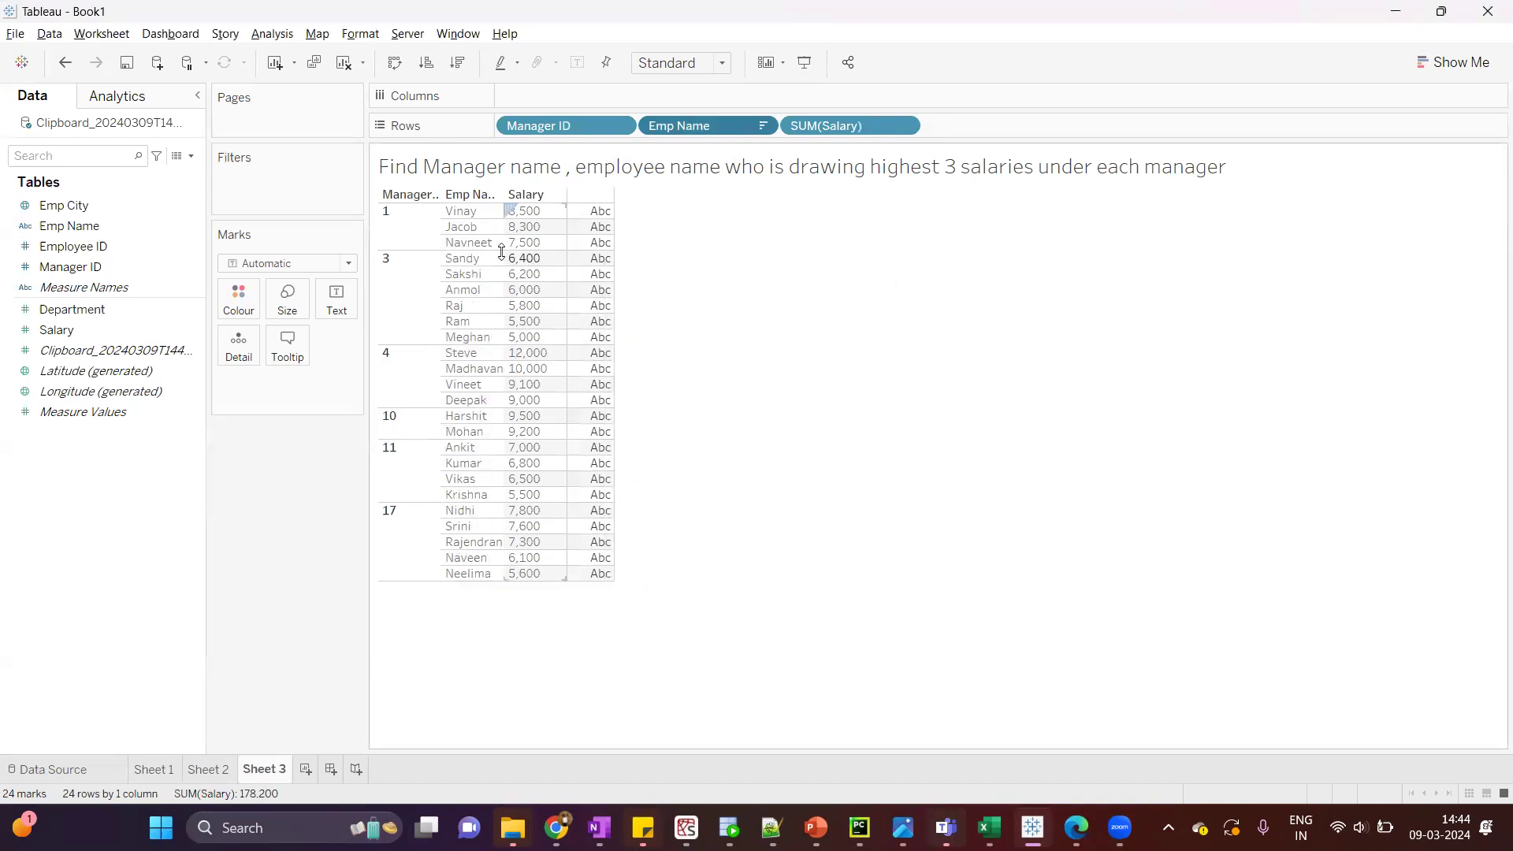
left_click(398, 237)
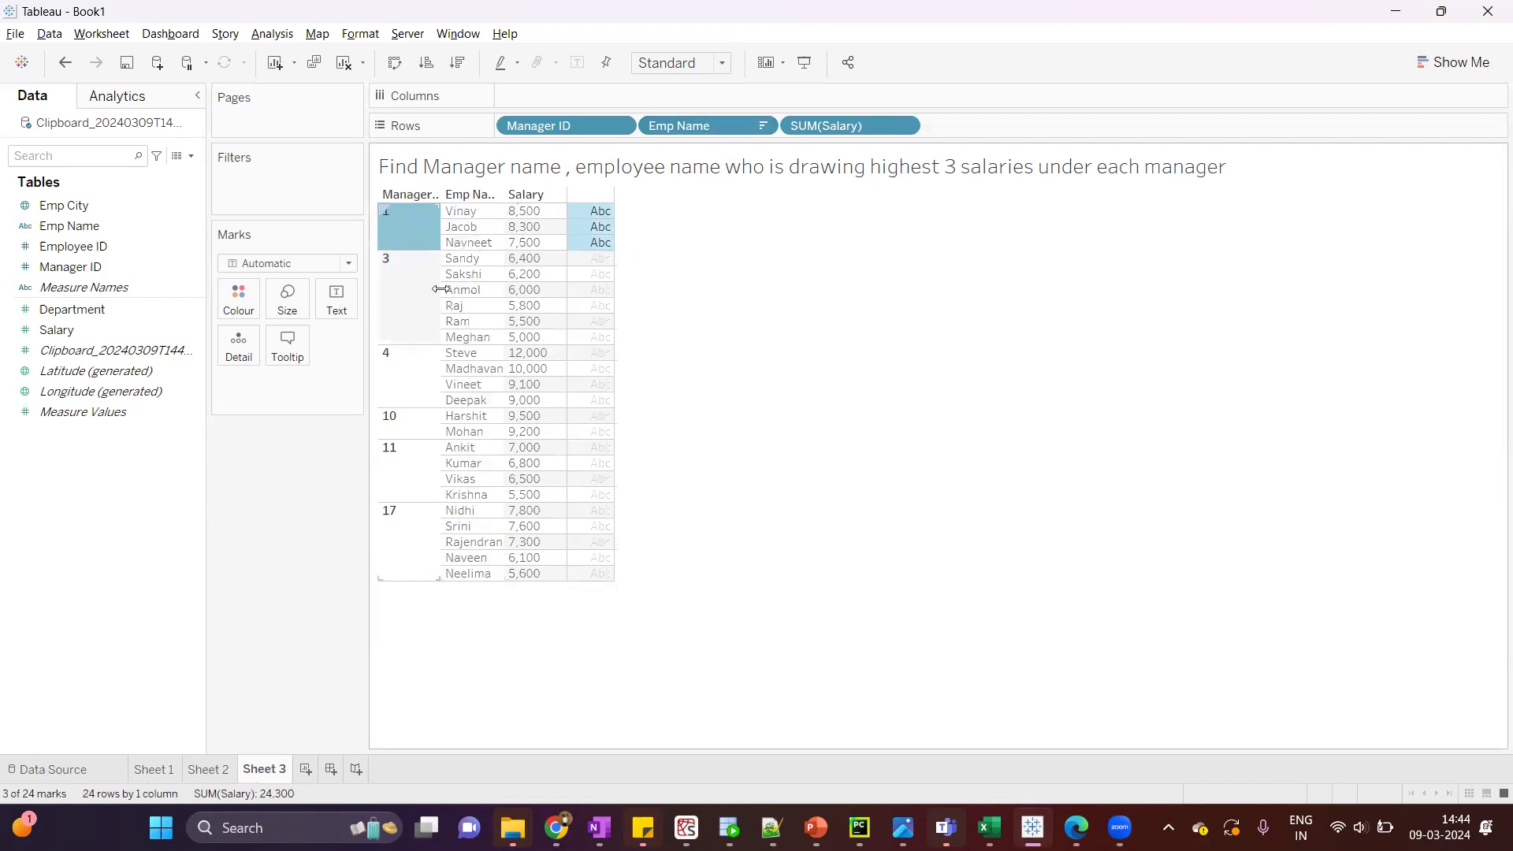
left_click(398, 292)
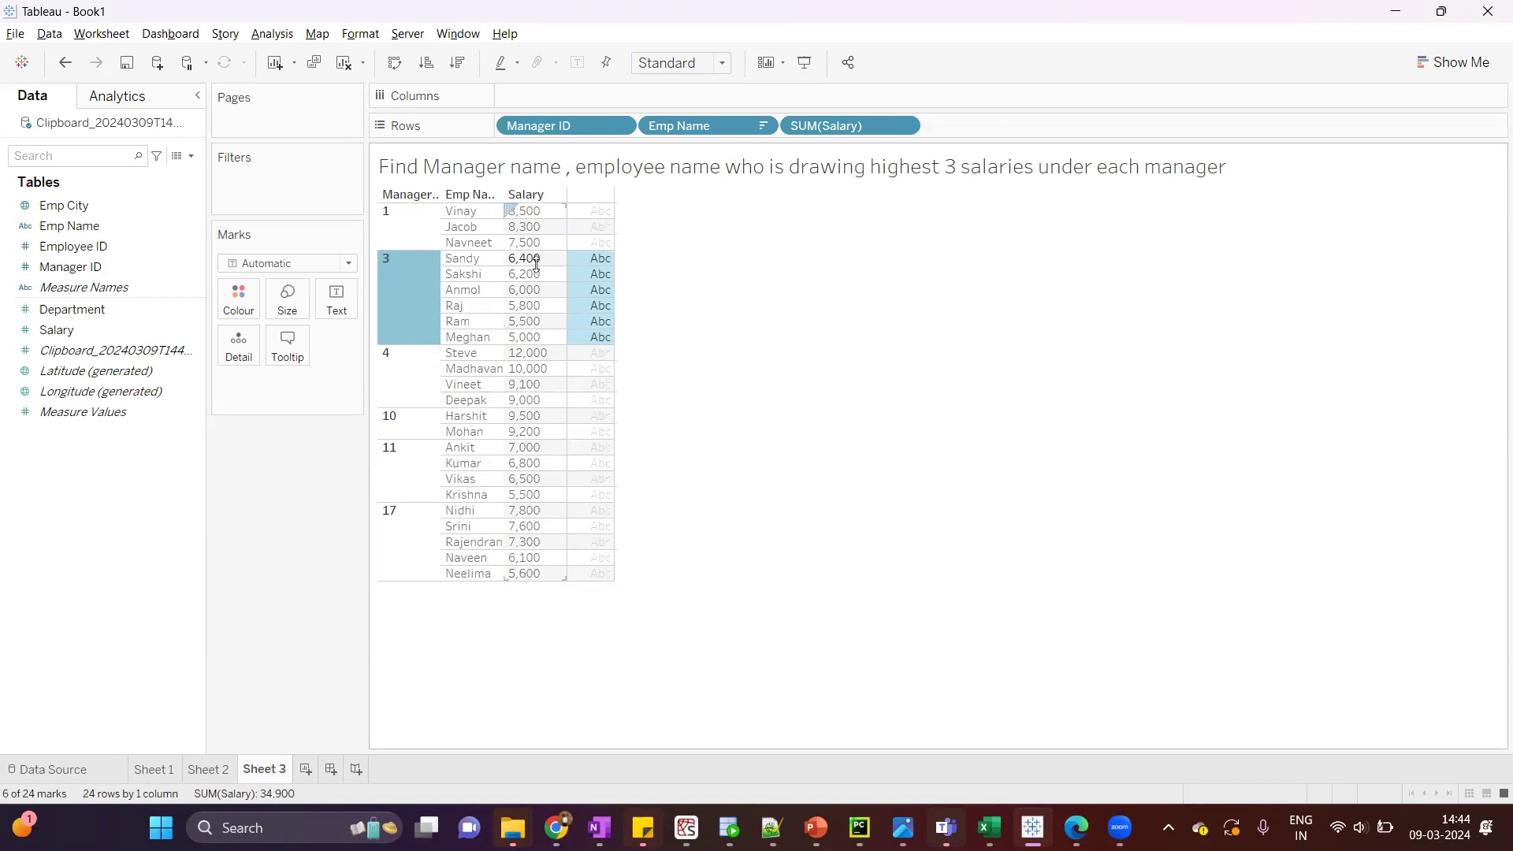
left_click(719, 300)
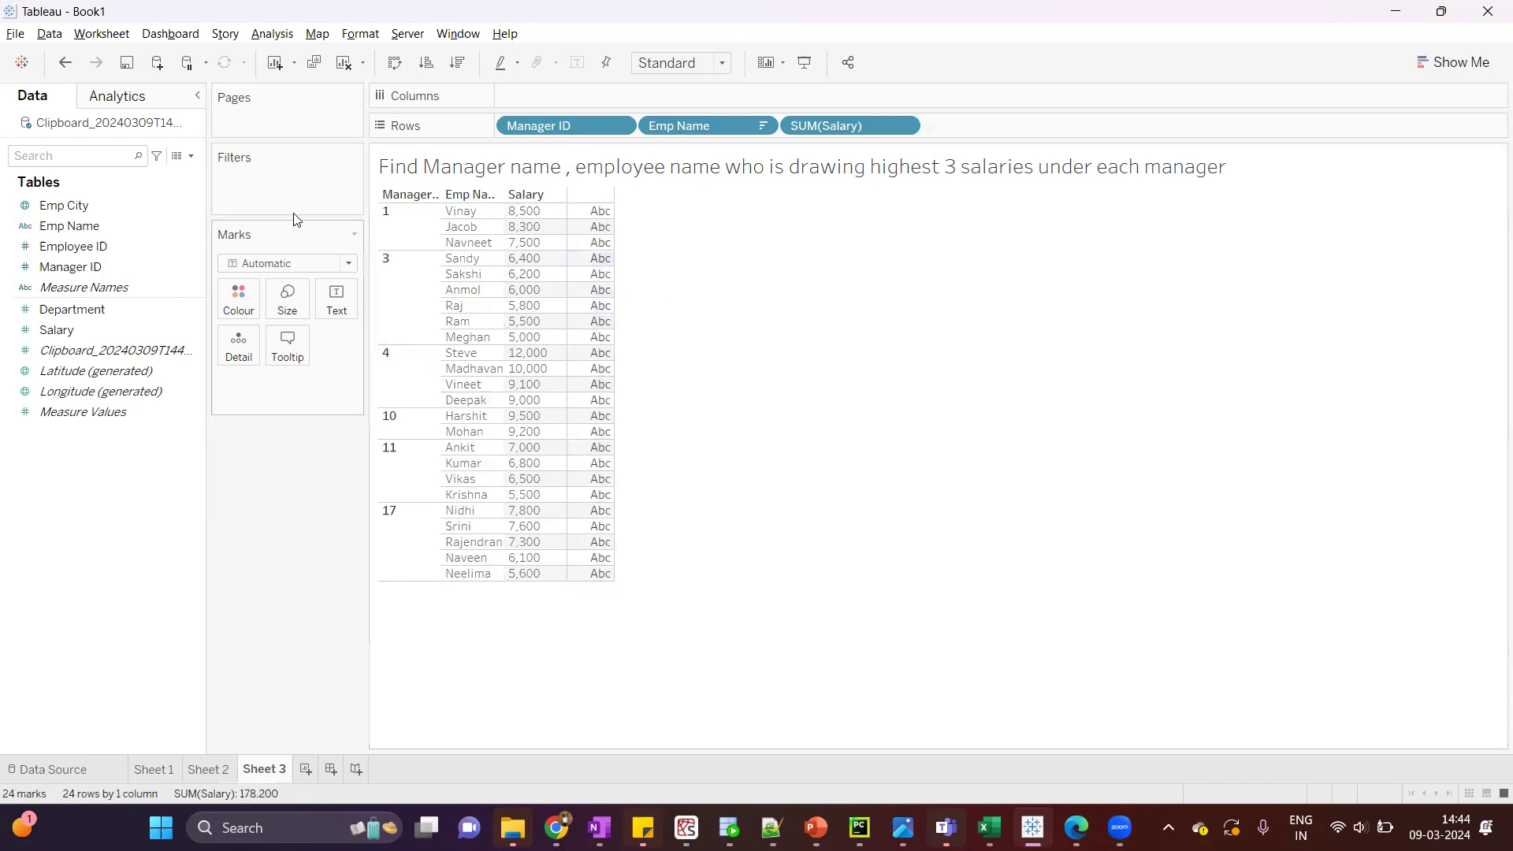
Create a calculated field 'index' with formula INDEX() and add it to the Rows shelf
left_click(191, 156)
left_click(173, 169)
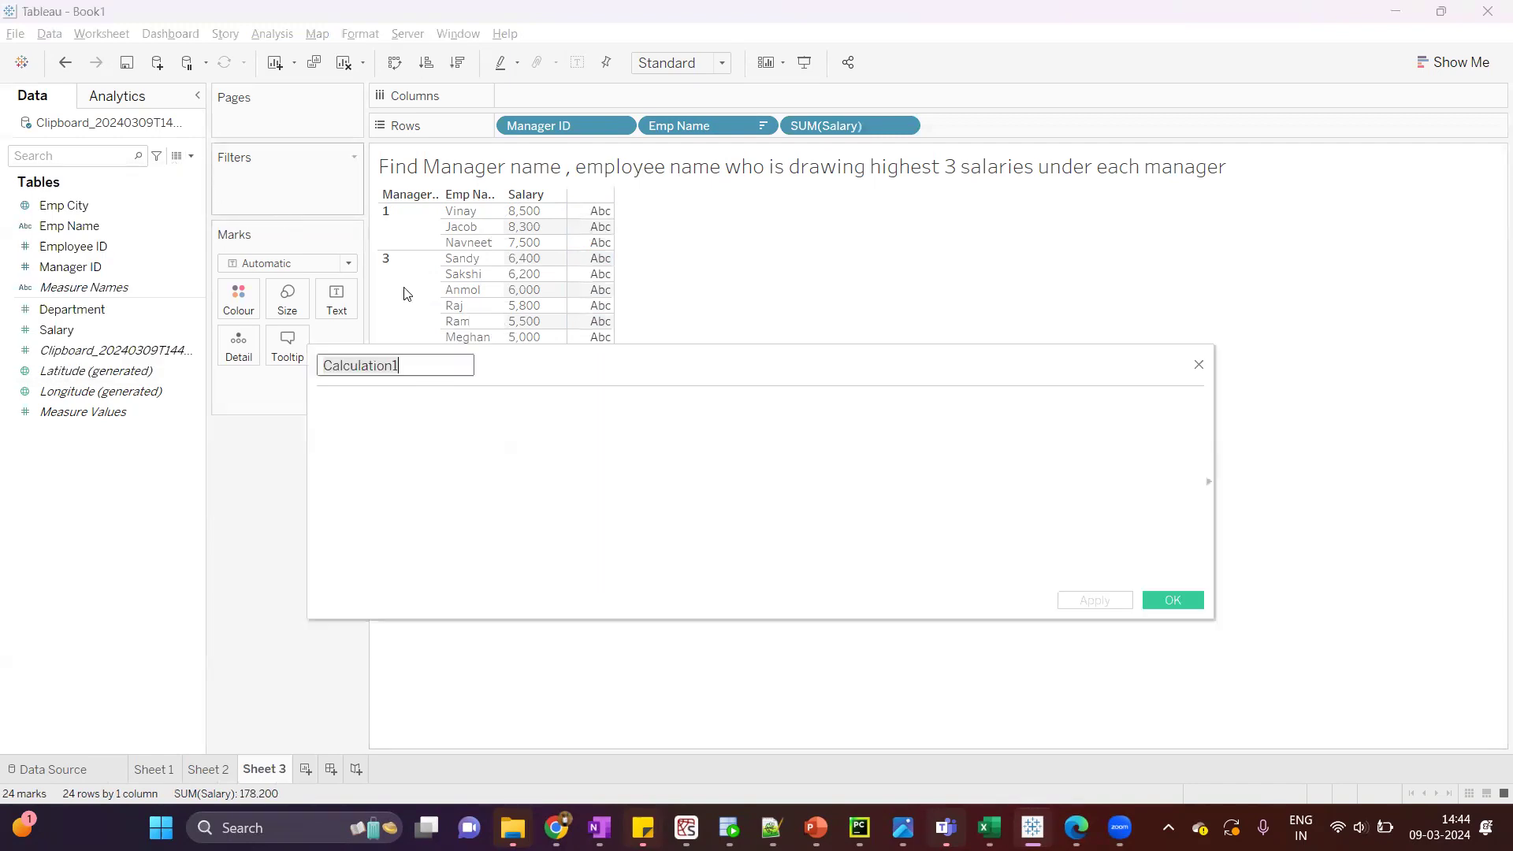
type("in")
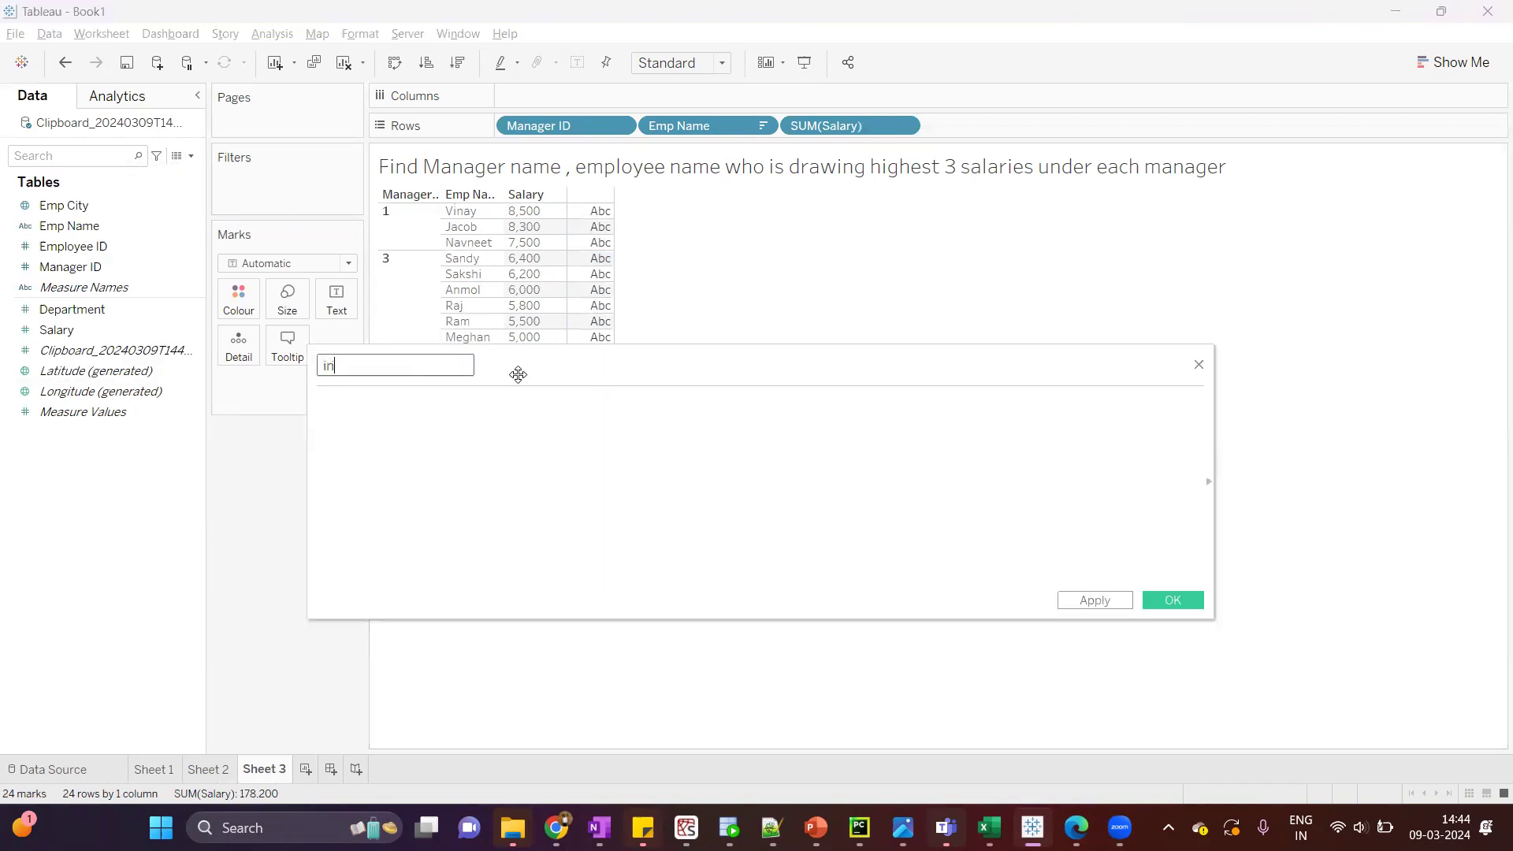
type("dex")
key("Tab")
type("ind")
key("Return")
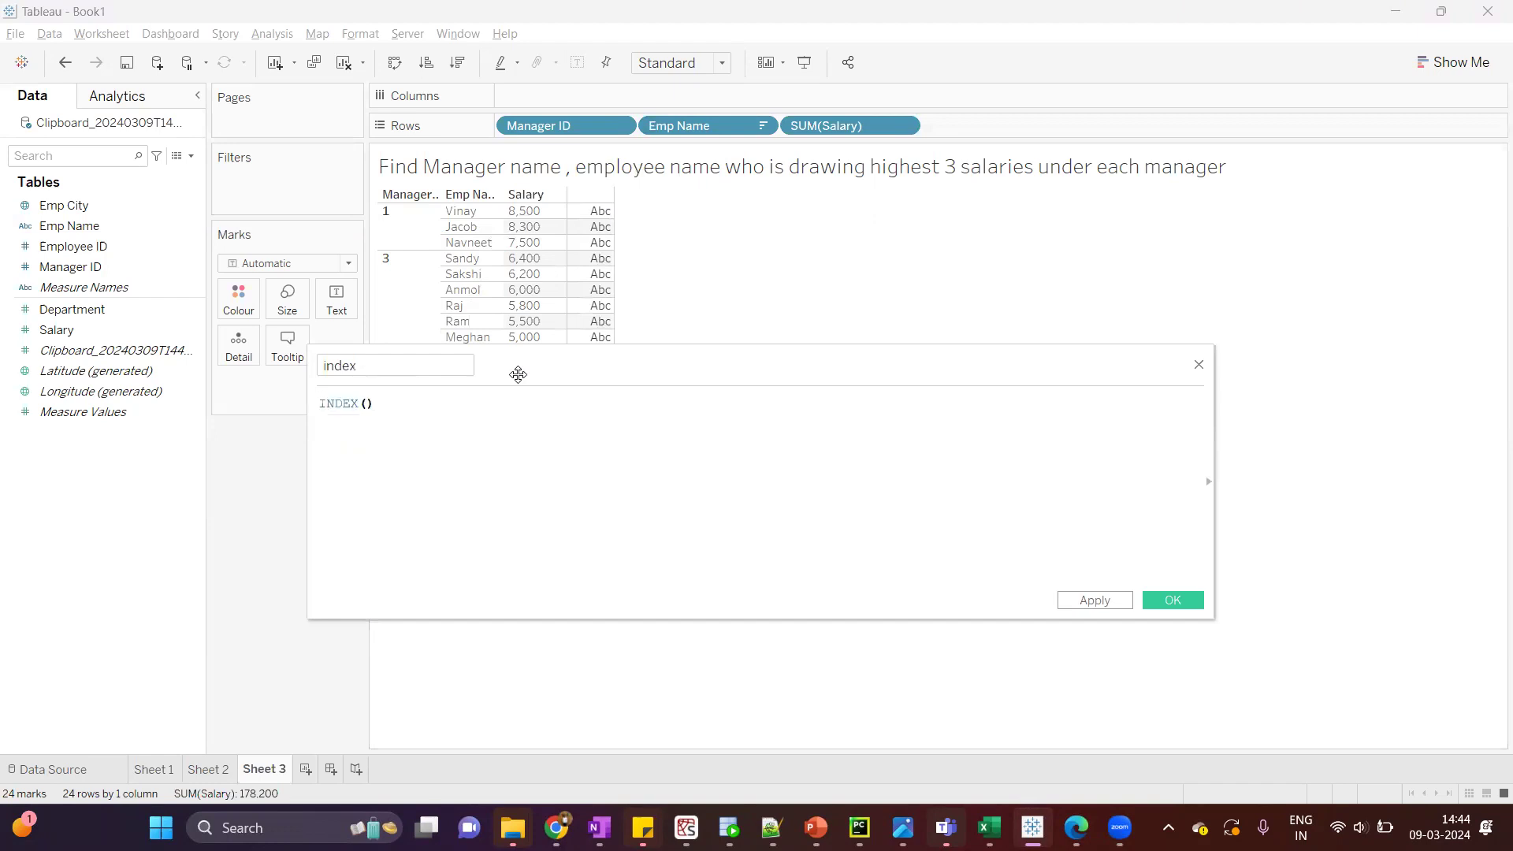
left_click(1179, 597)
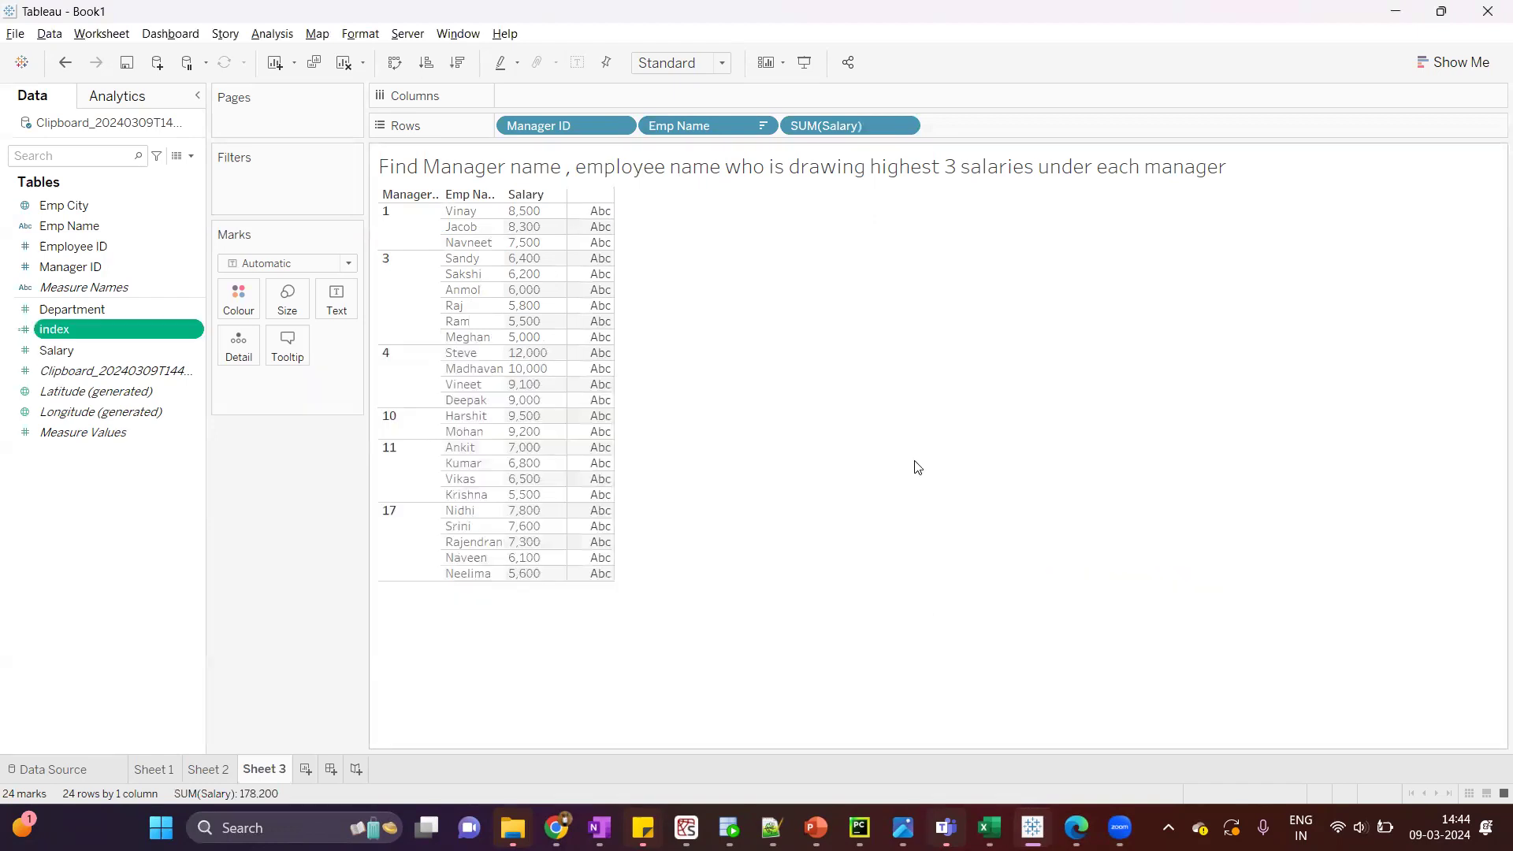
left_click_drag(113, 329, 1072, 128)
Switch the index pill to Discrete so rows are numbered 1 through 24
right_click(971, 126)
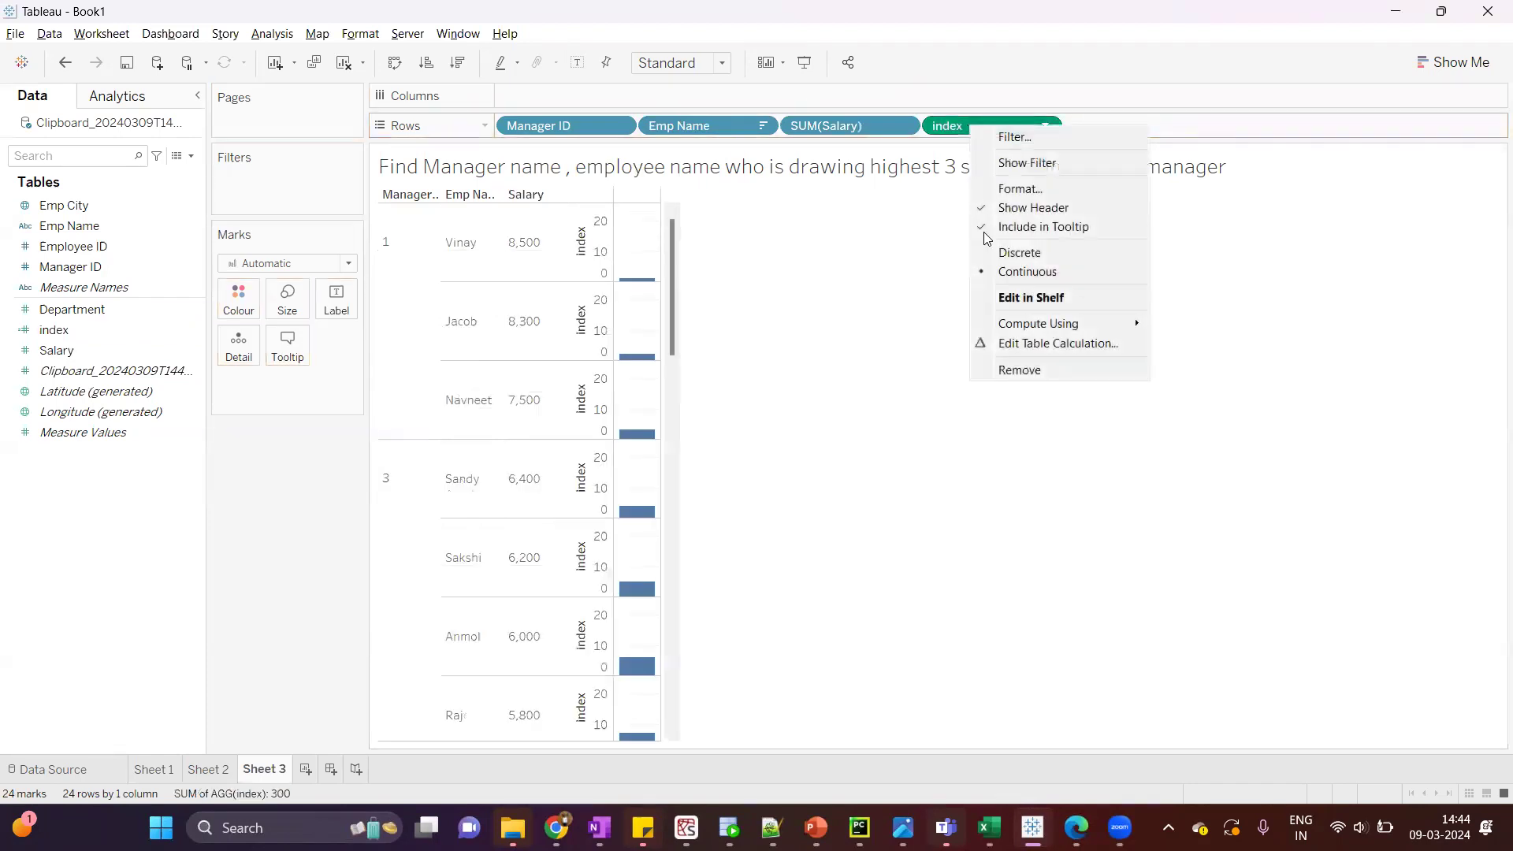
left_click(1020, 252)
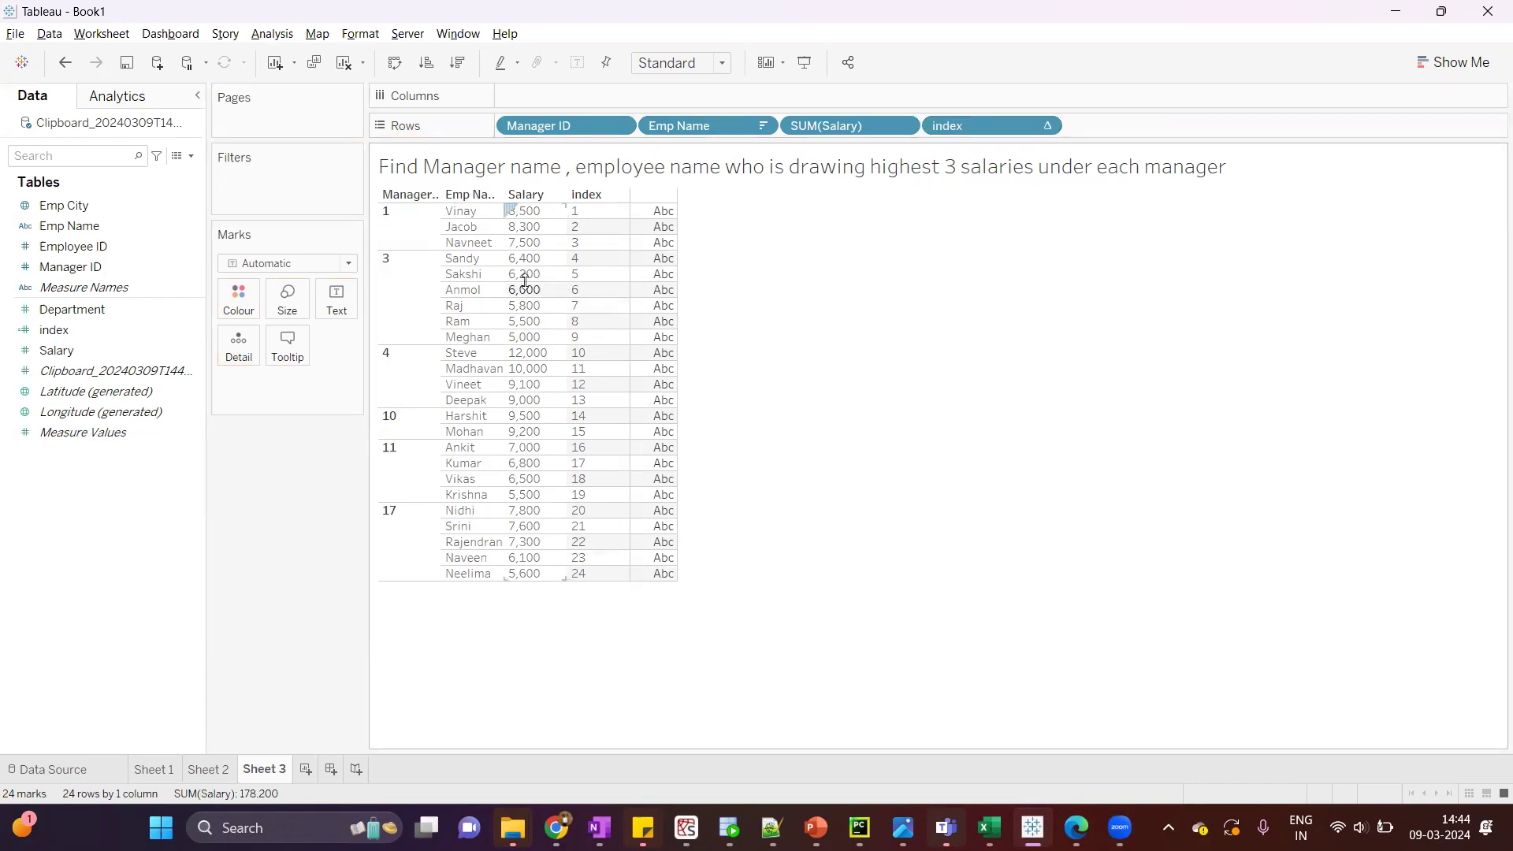
Set the index table calculation to Specific Dimensions, restarting every Manager ID
right_click(961, 124)
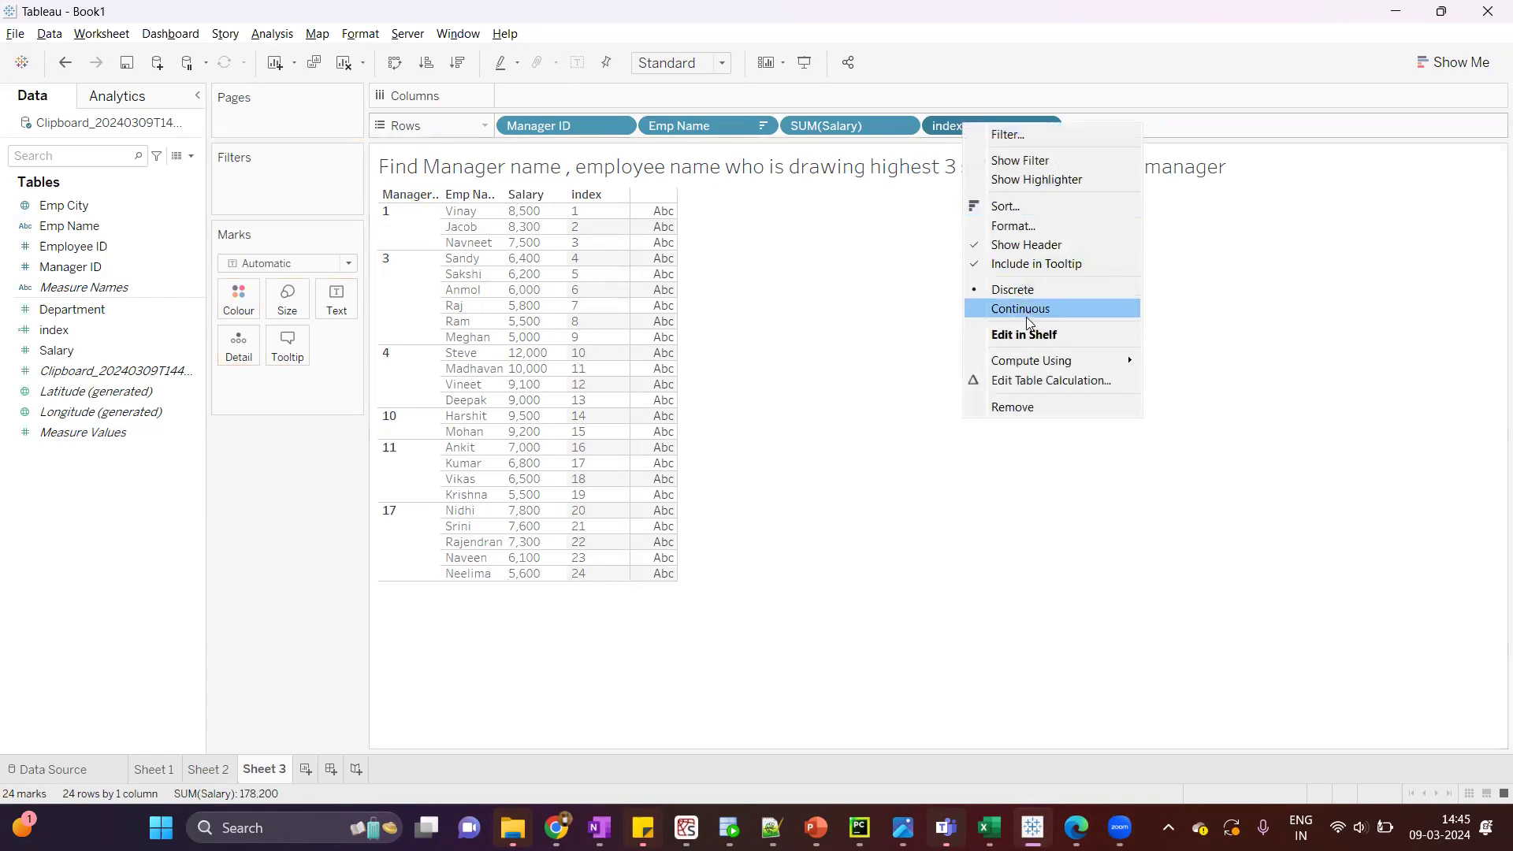
left_click(1040, 380)
left_click_drag(1035, 248, 1027, 196)
left_click(1016, 422)
left_click(1104, 544)
left_click(1097, 565)
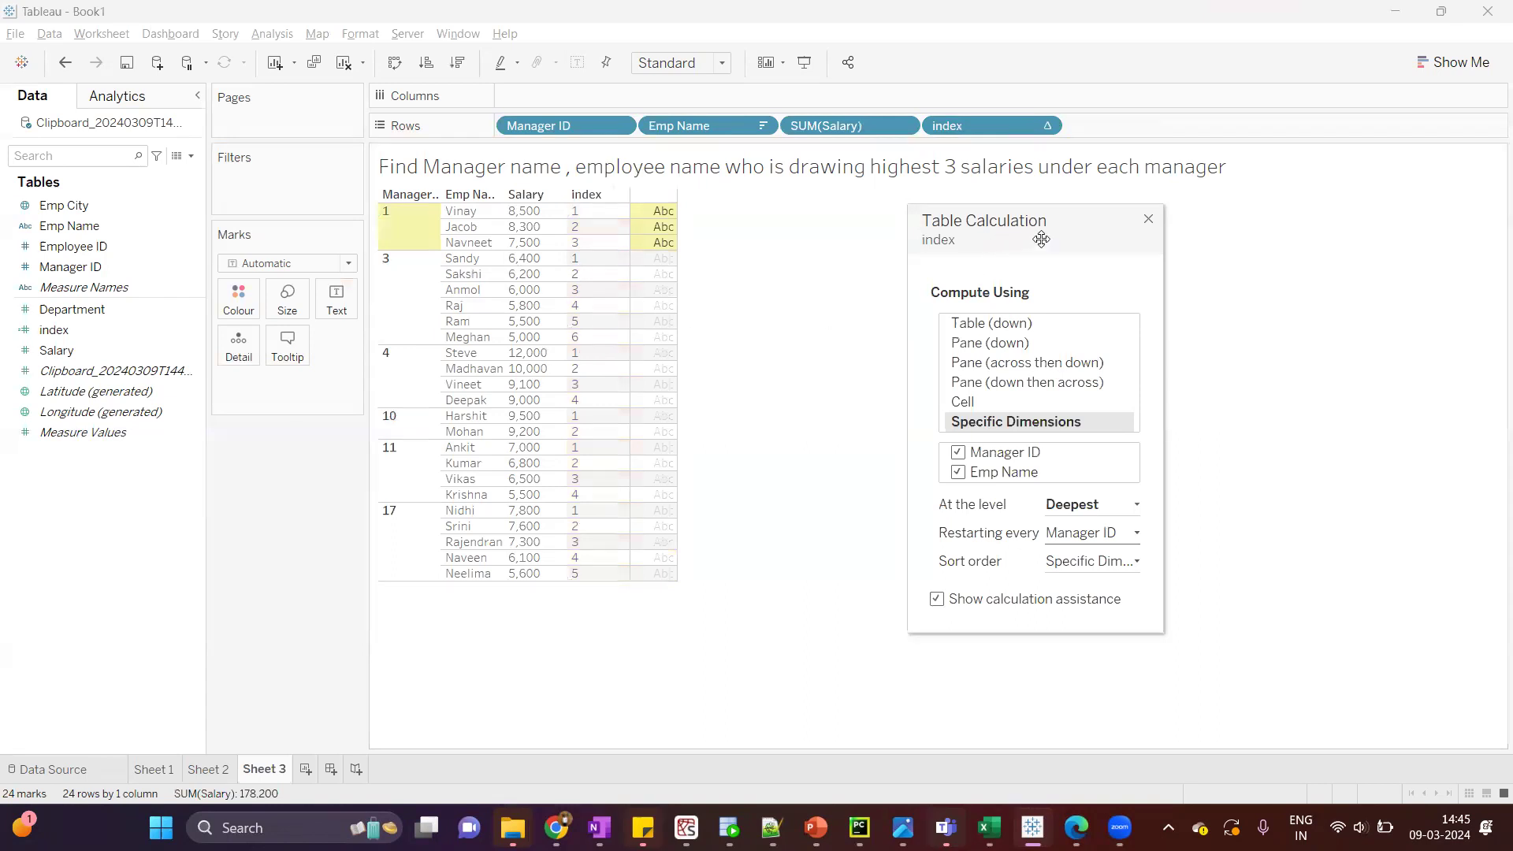
left_click(1151, 226)
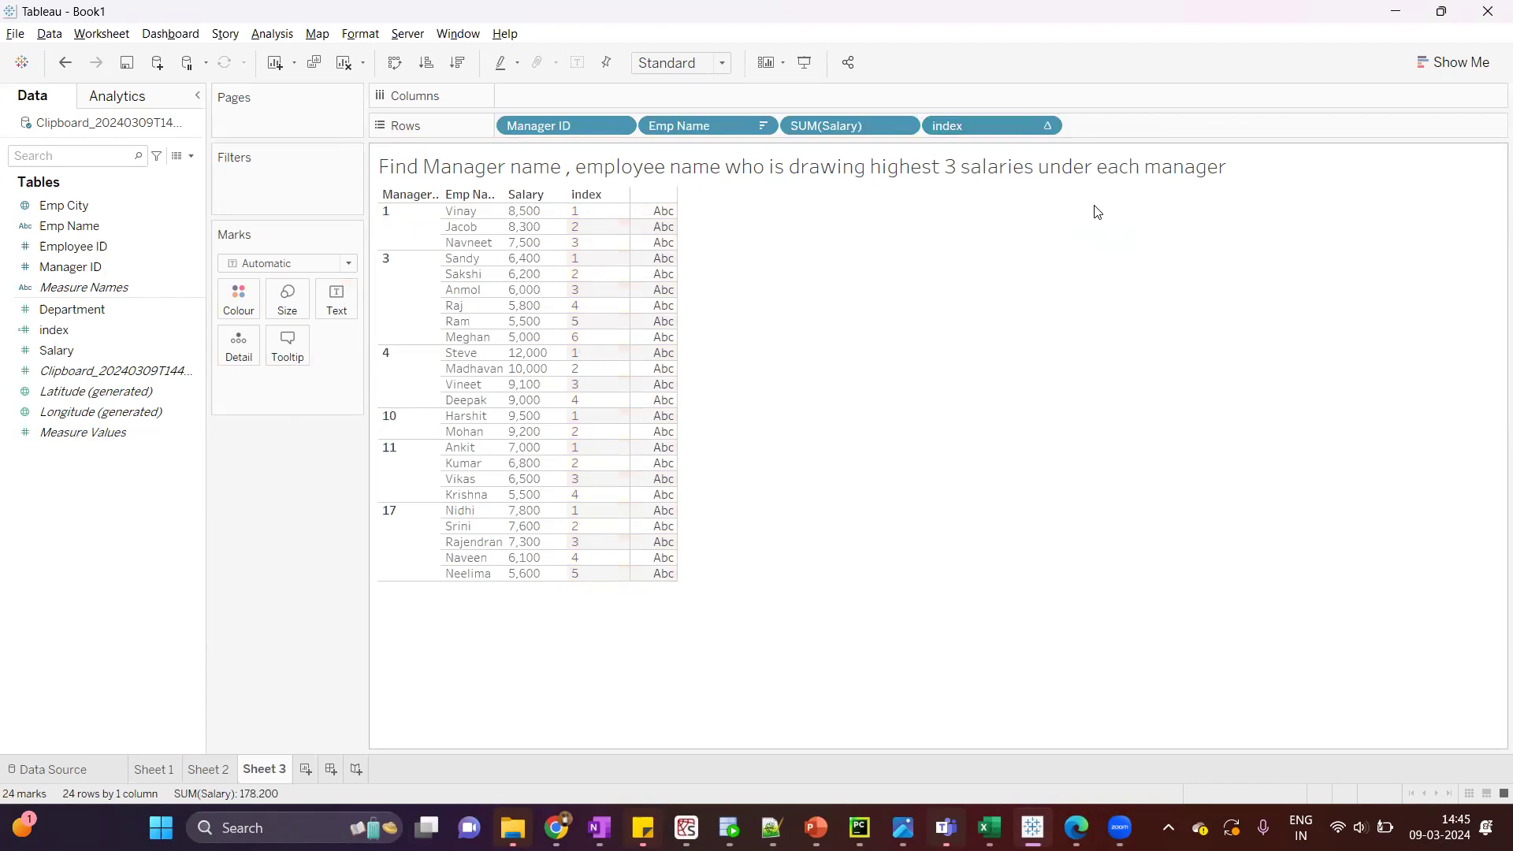
Add an index filter card and keep only index values 1, 2 and 3
right_click(950, 127)
left_click(984, 168)
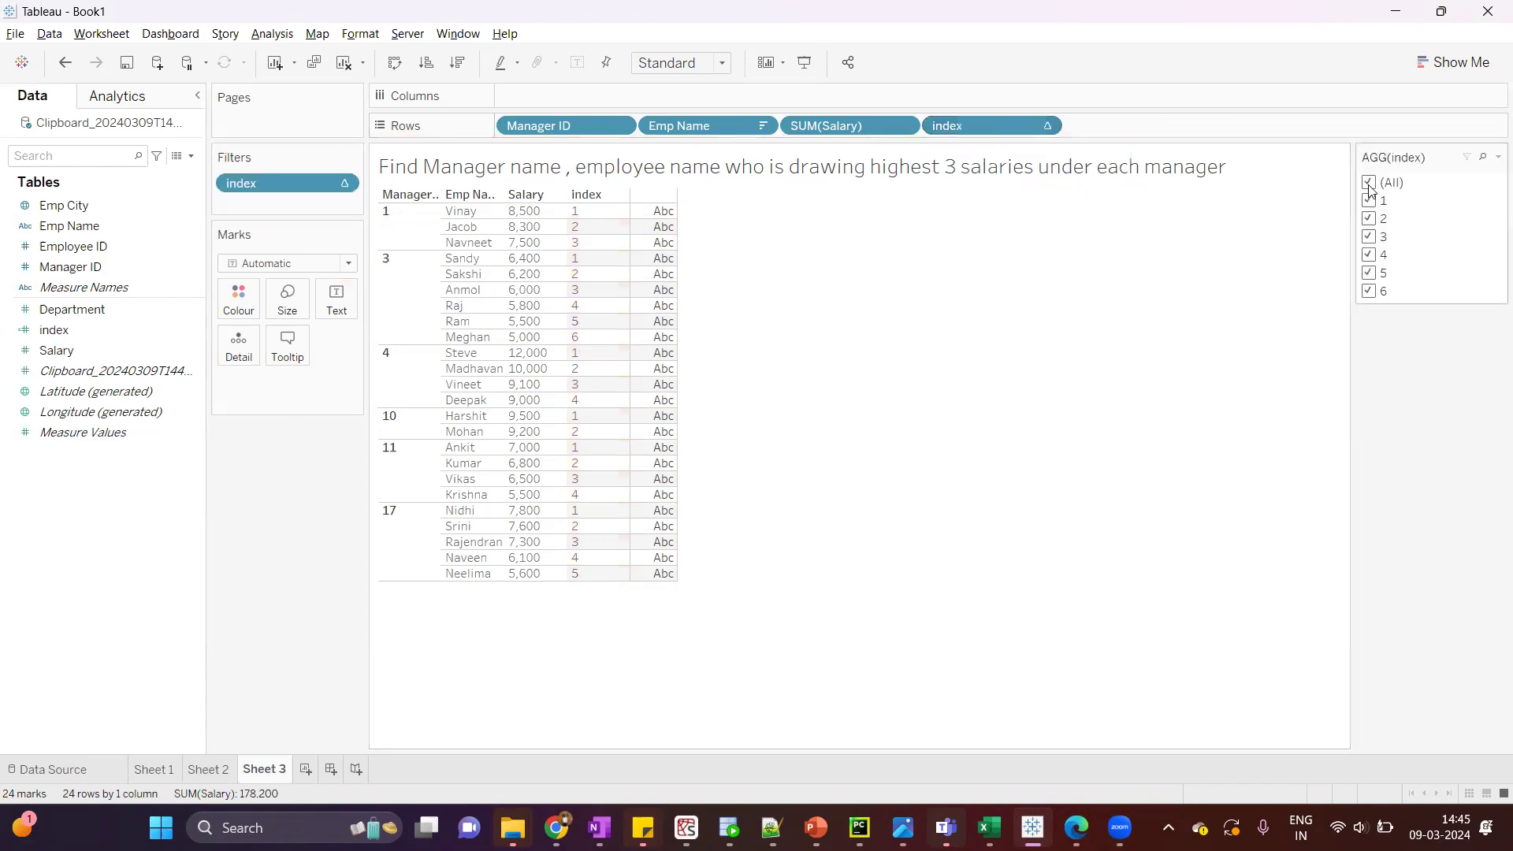
left_click(1370, 183)
left_click(1370, 201)
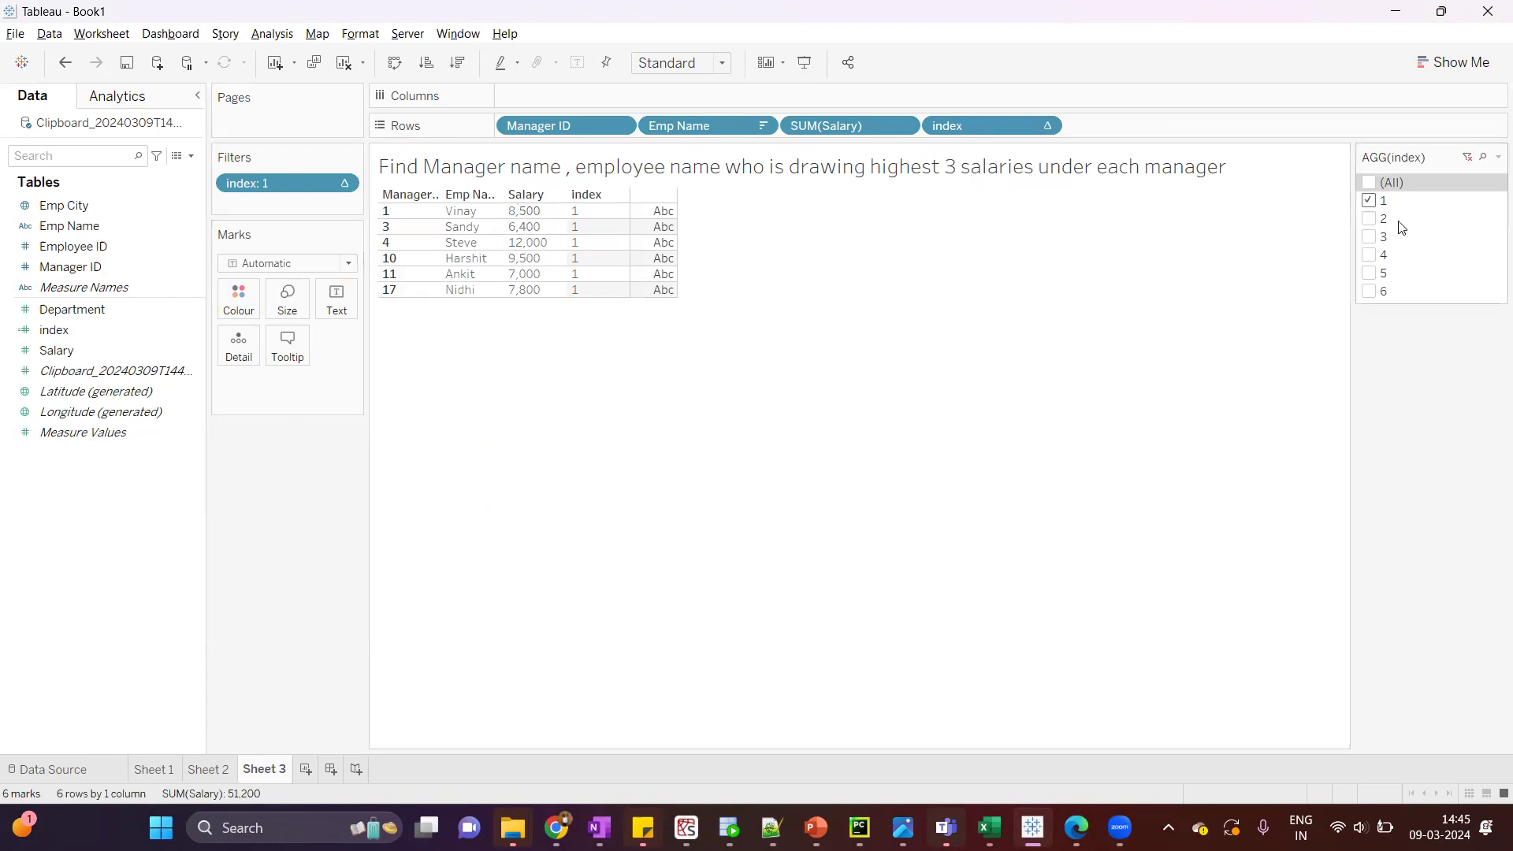
left_click(1368, 219)
left_click(1369, 236)
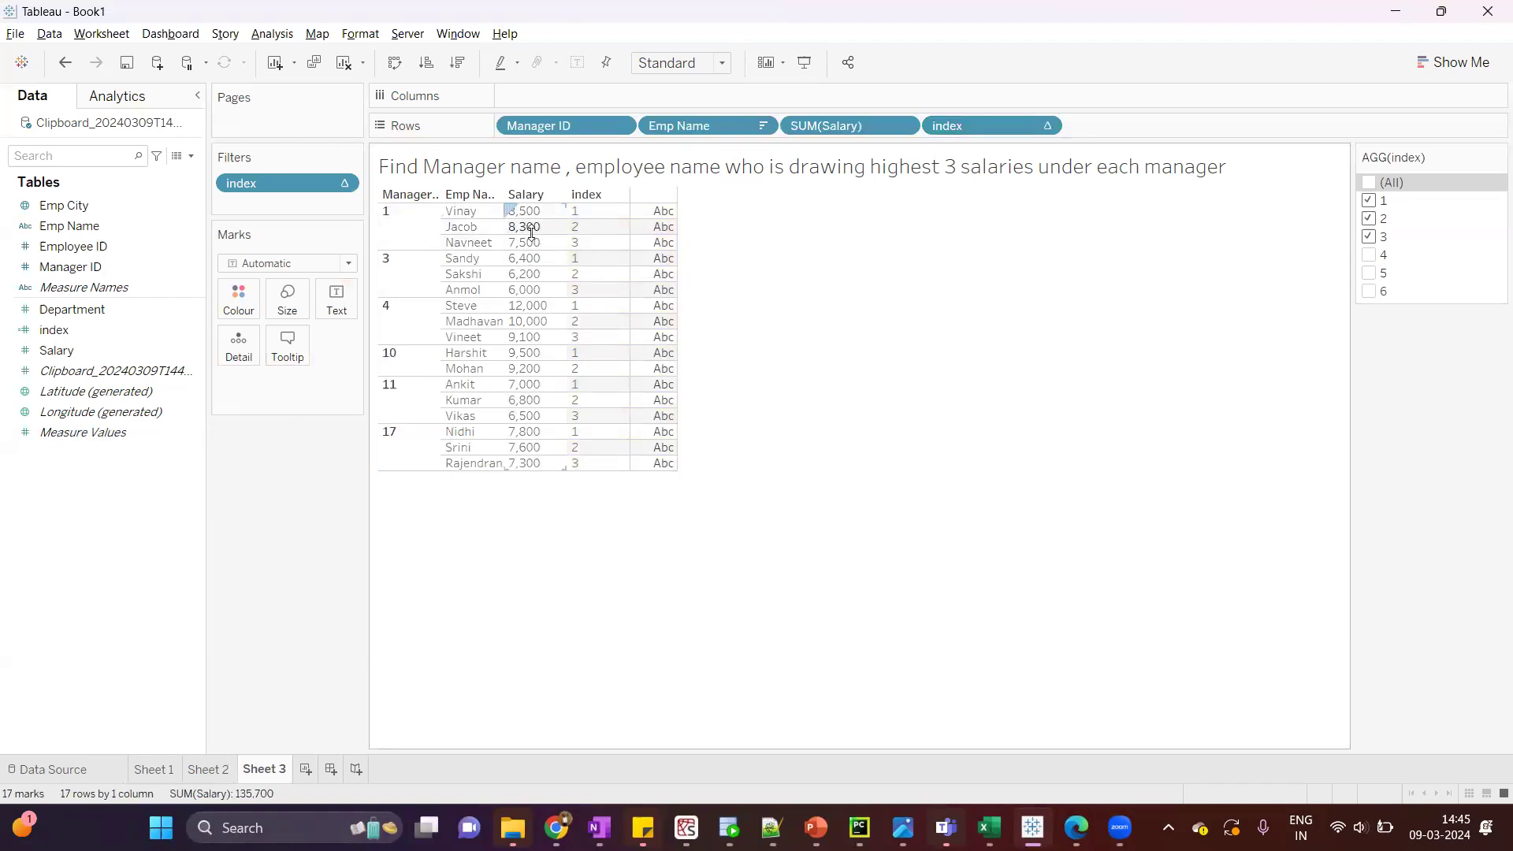
left_click(988, 827)
Turn on Excel's header filters and filter the employee list to Manager ID 4
left_click(683, 462)
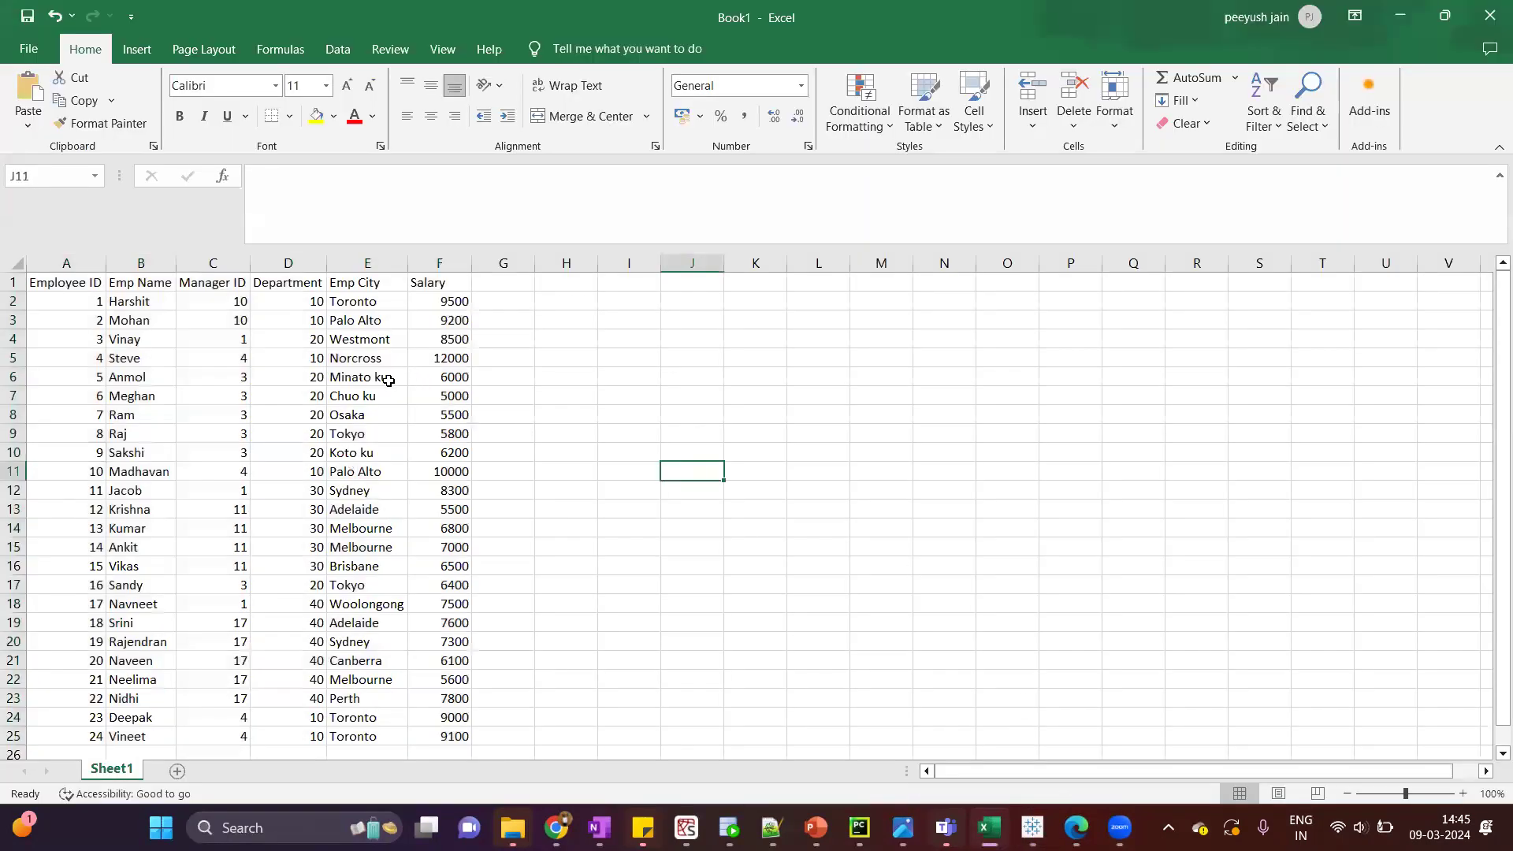
left_click(235, 282)
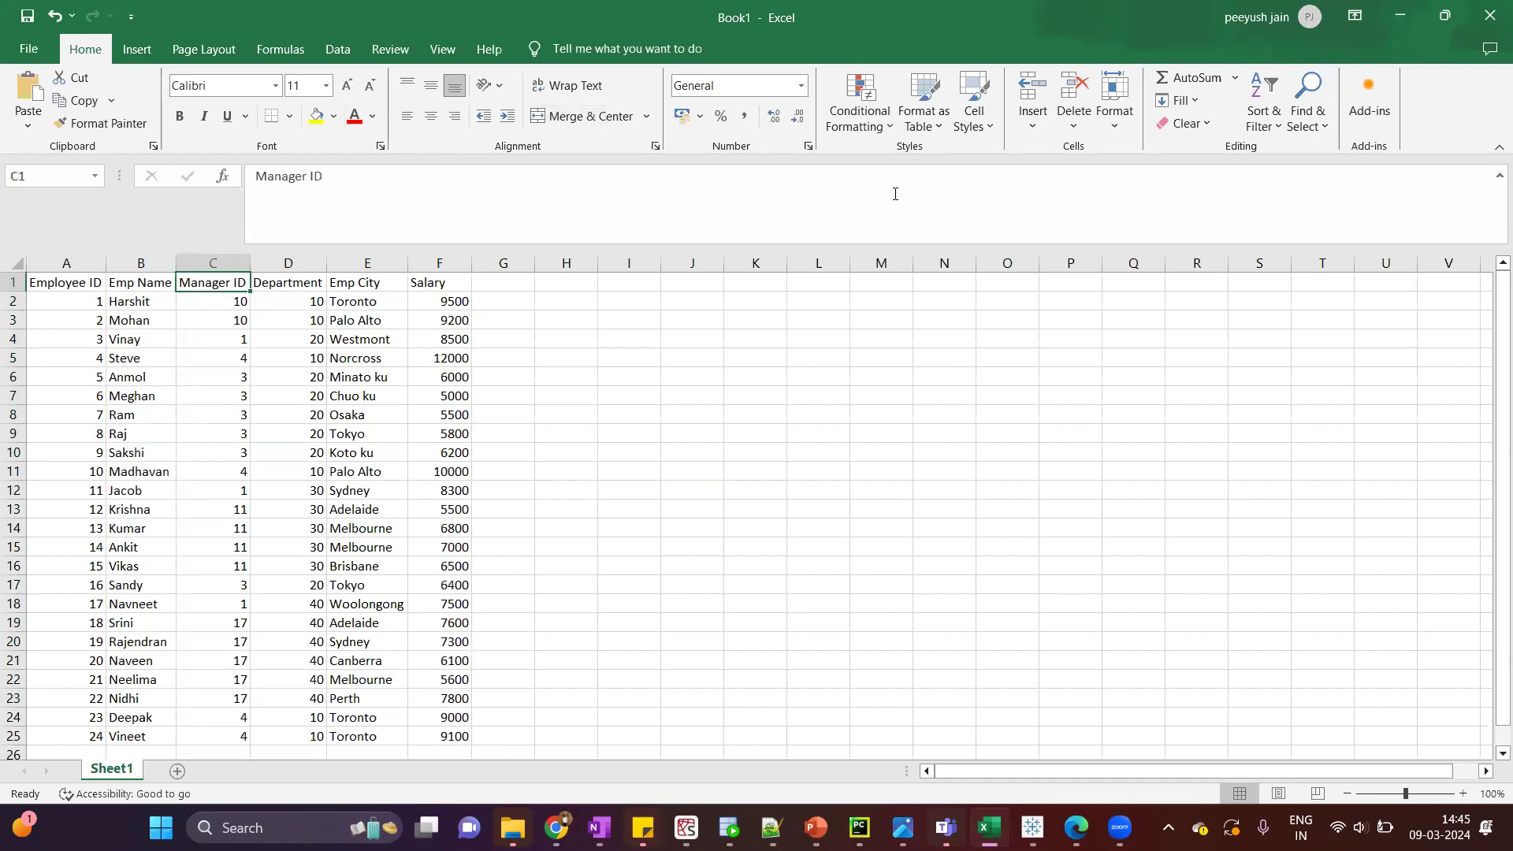
left_click(337, 49)
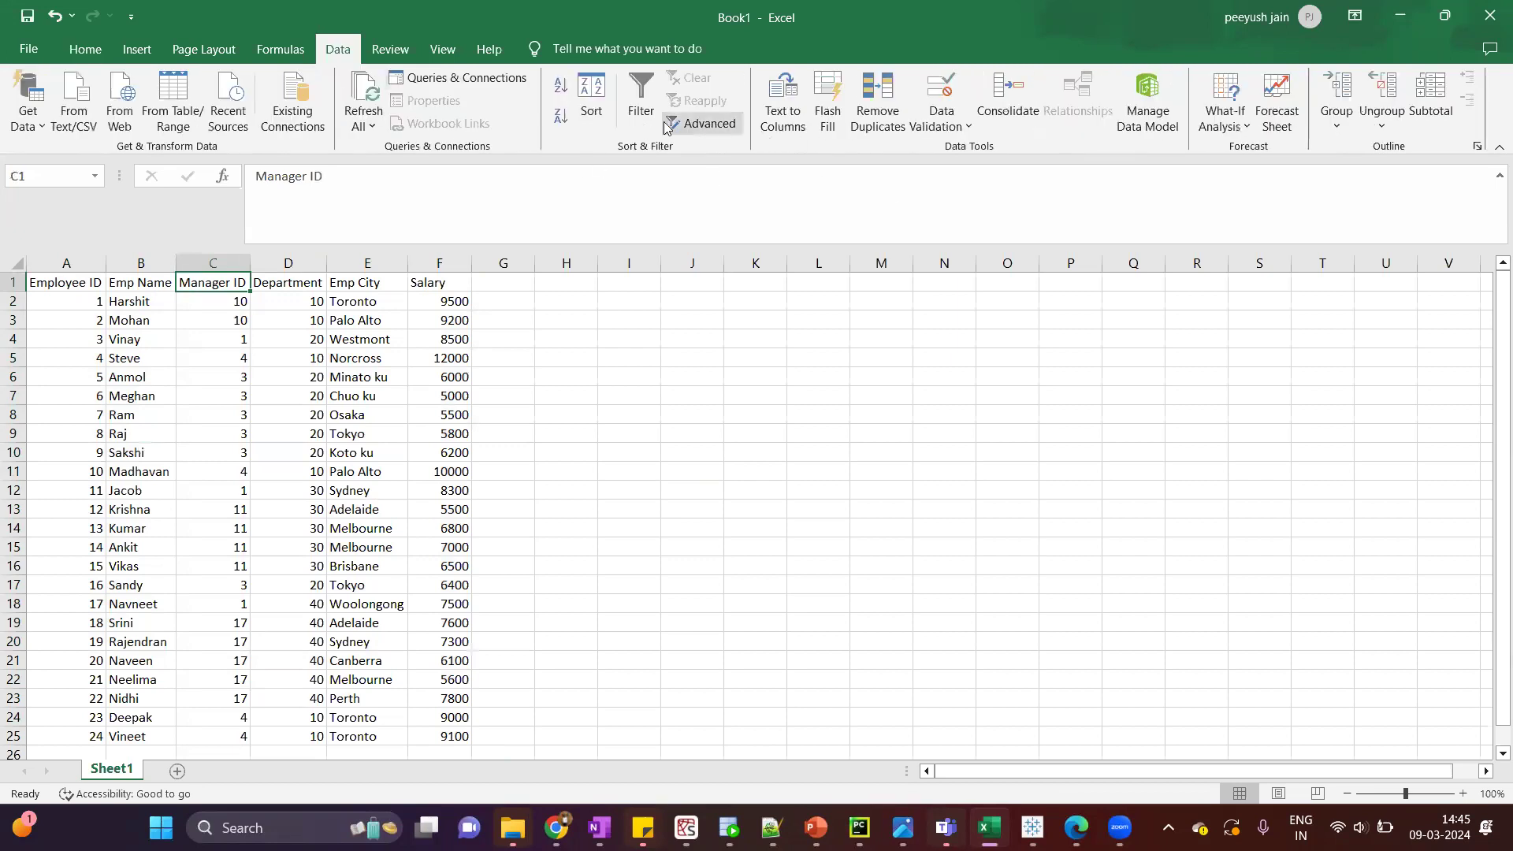
left_click(640, 102)
left_click(241, 282)
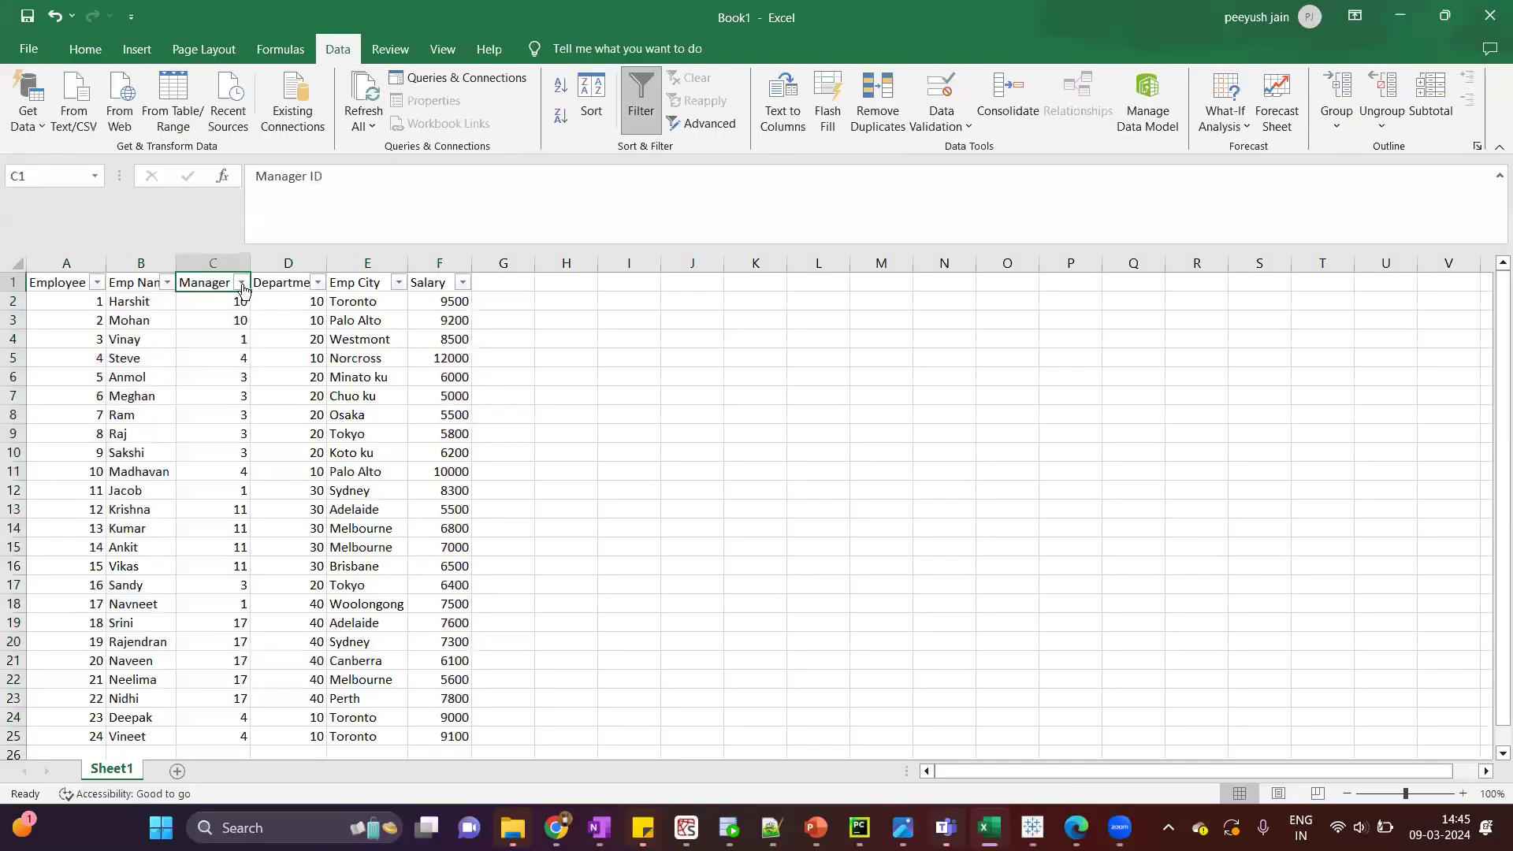
left_click(241, 282)
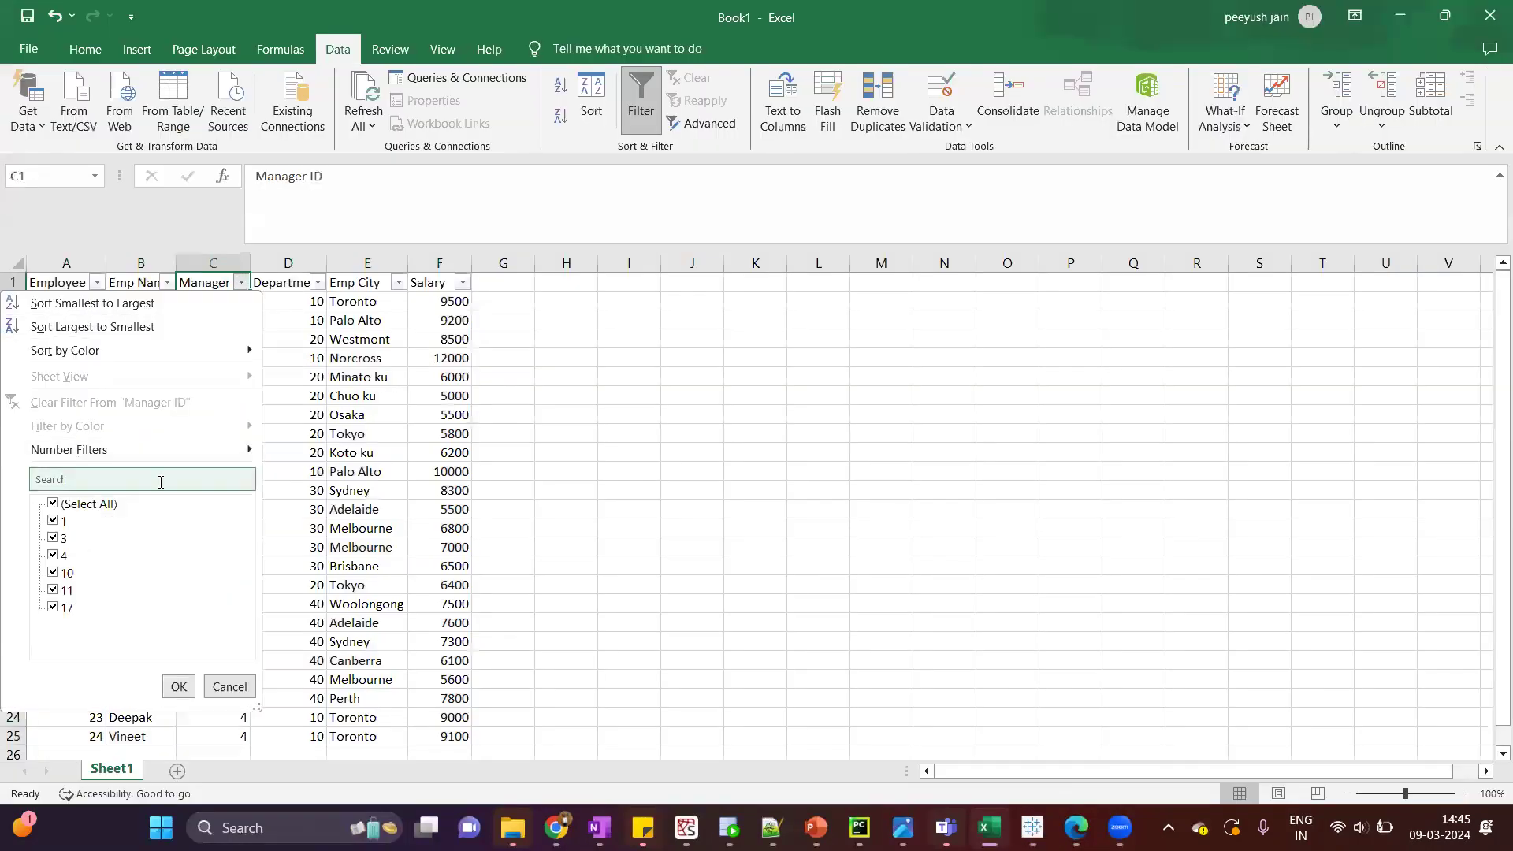
left_click(53, 504)
left_click(52, 556)
left_click(178, 686)
Check manager 4's four reportees and its top three in Excel against manager 4's rows in Tableau
left_click(497, 603)
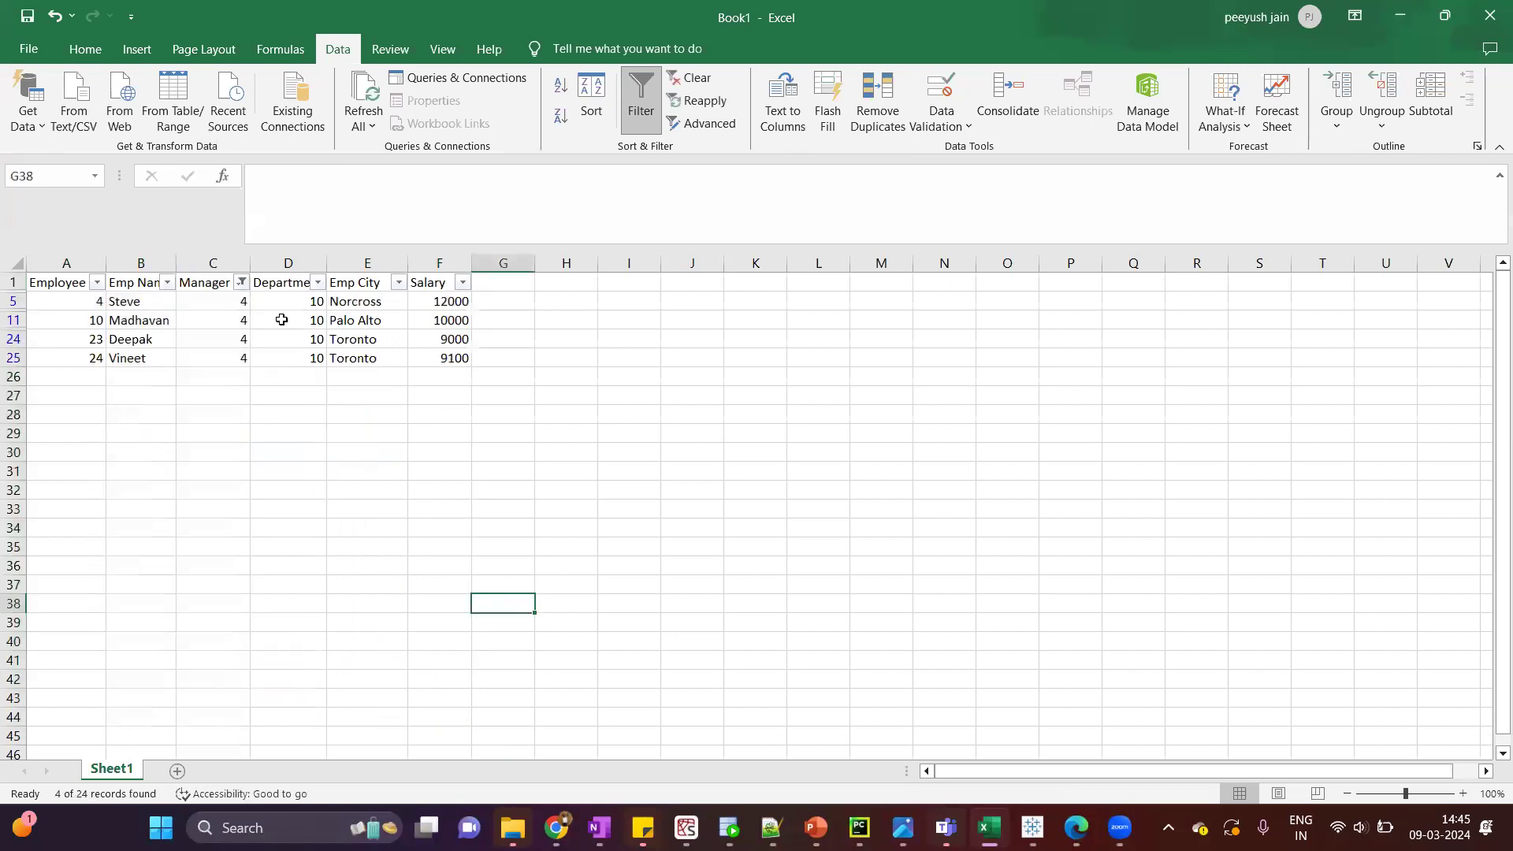
left_click(223, 307)
left_click_drag(96, 308, 92, 359)
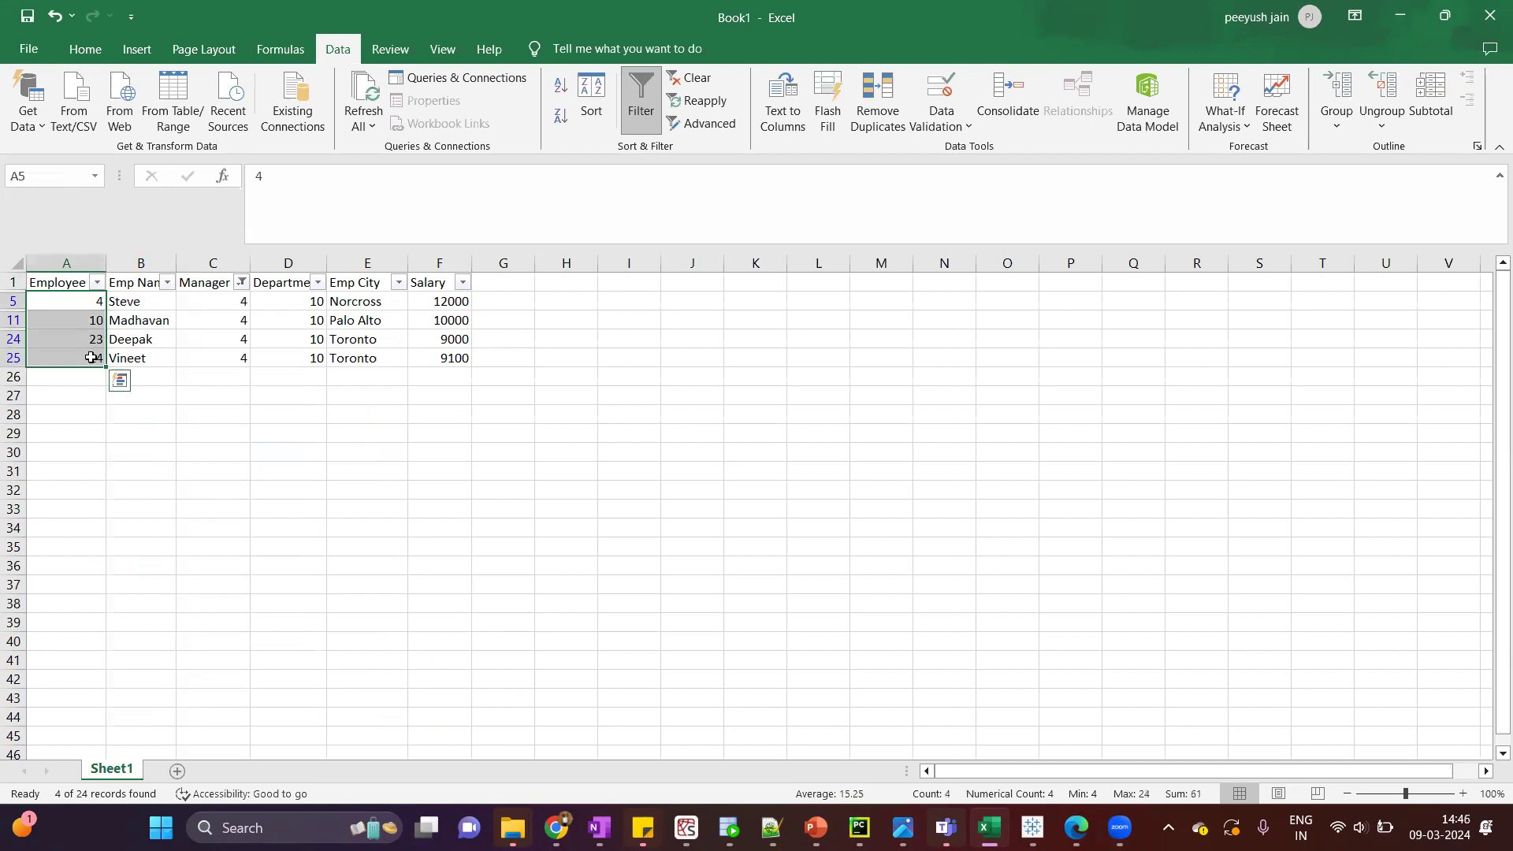
left_click(445, 300)
left_click(155, 302)
left_click(159, 321)
left_click(147, 360)
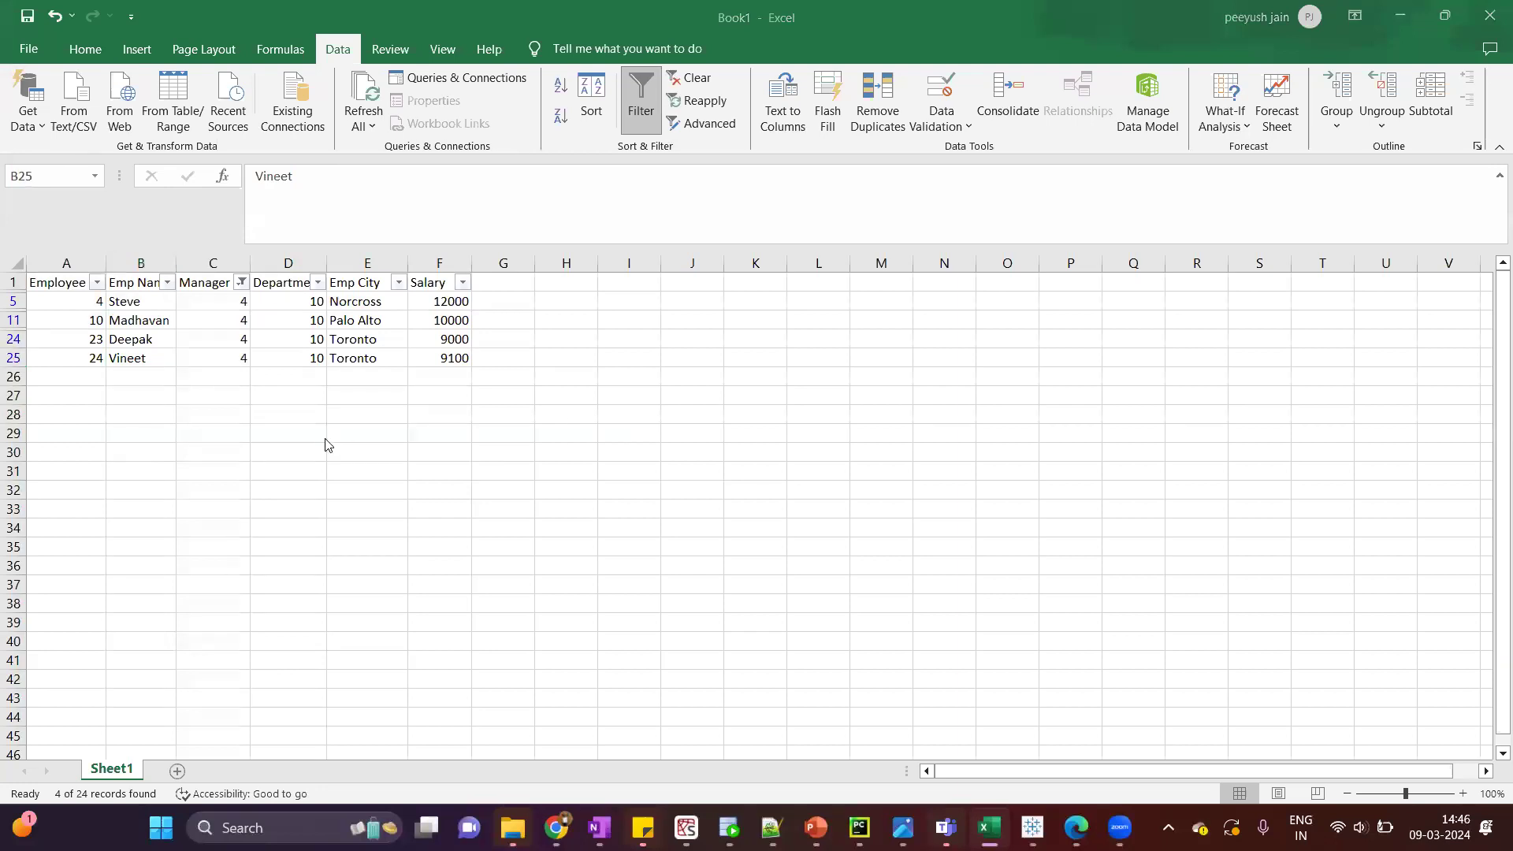
key("alt+Tab")
left_click(396, 327)
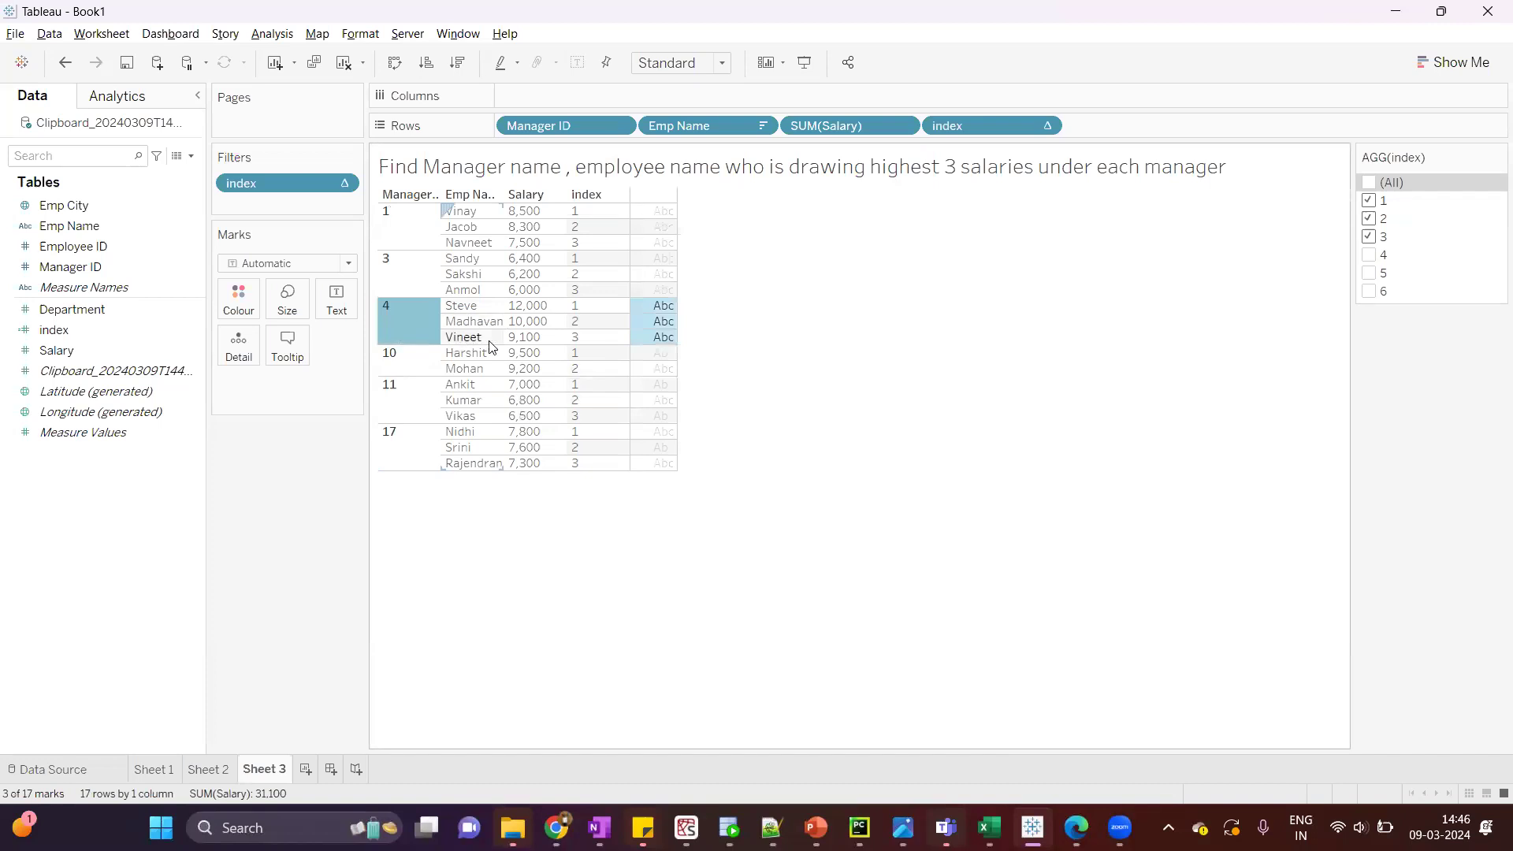
Select one row in Tableau's top-3 table, then bring up Excel's Manager ID filter list
left_click(488, 341)
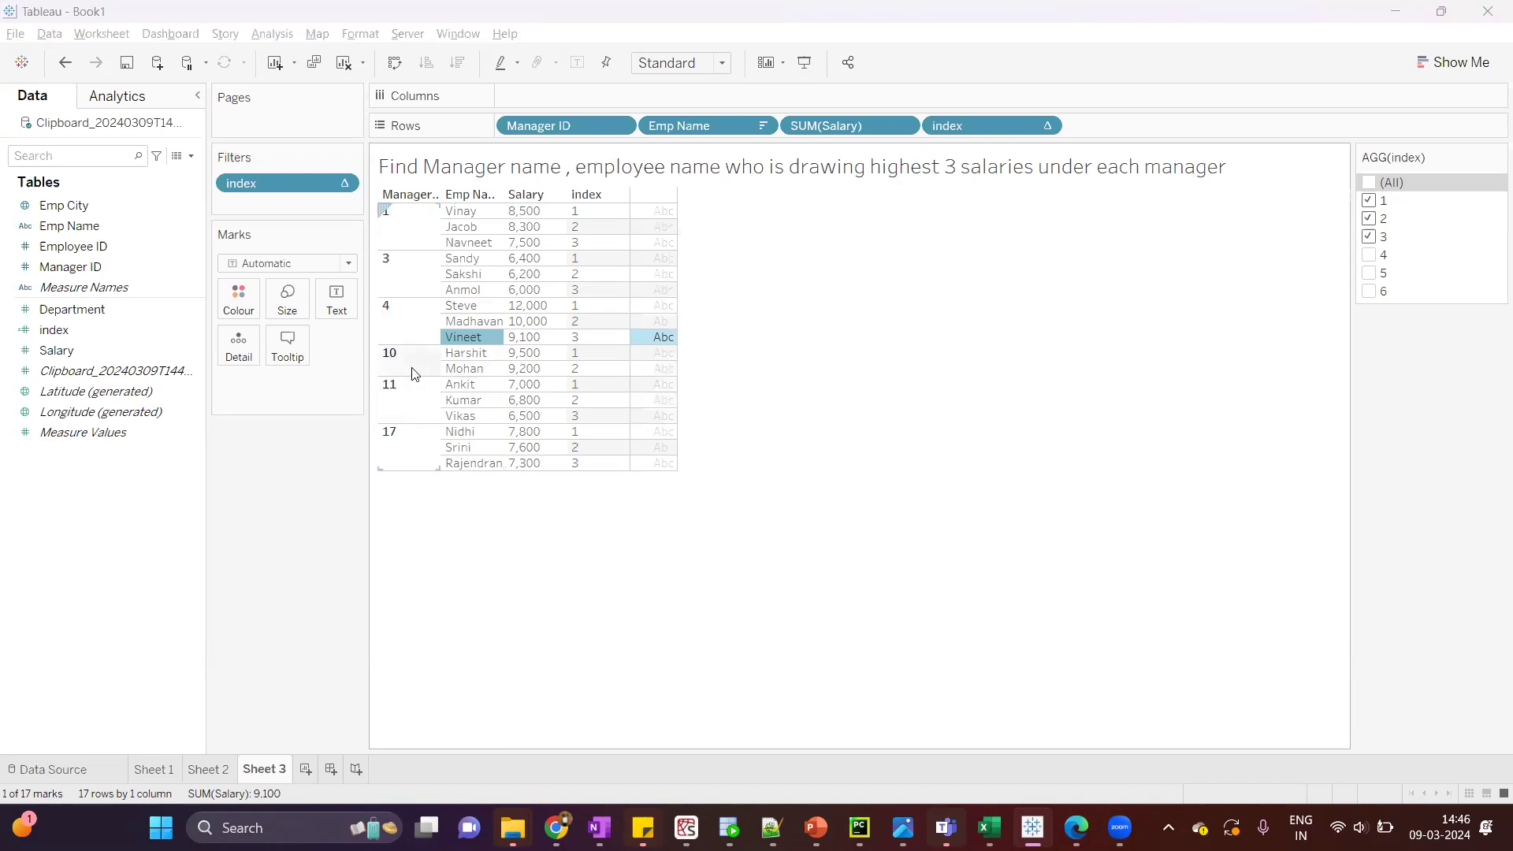
key("alt+Tab")
left_click(241, 282)
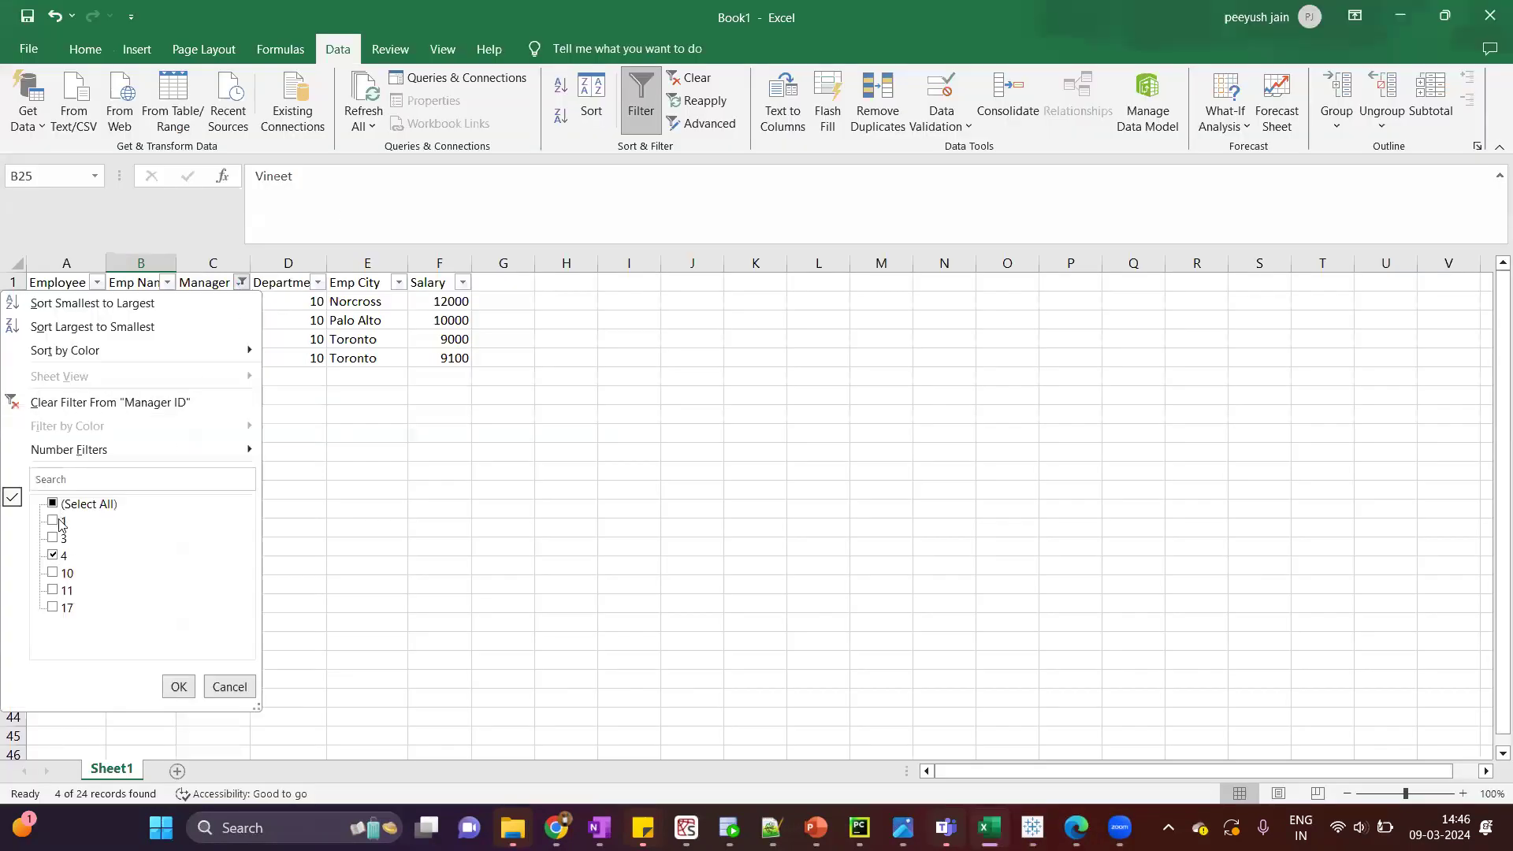
Filter the Excel list to Manager ID 10 and select its two salaries
left_click(53, 555)
left_click(52, 573)
left_click(179, 687)
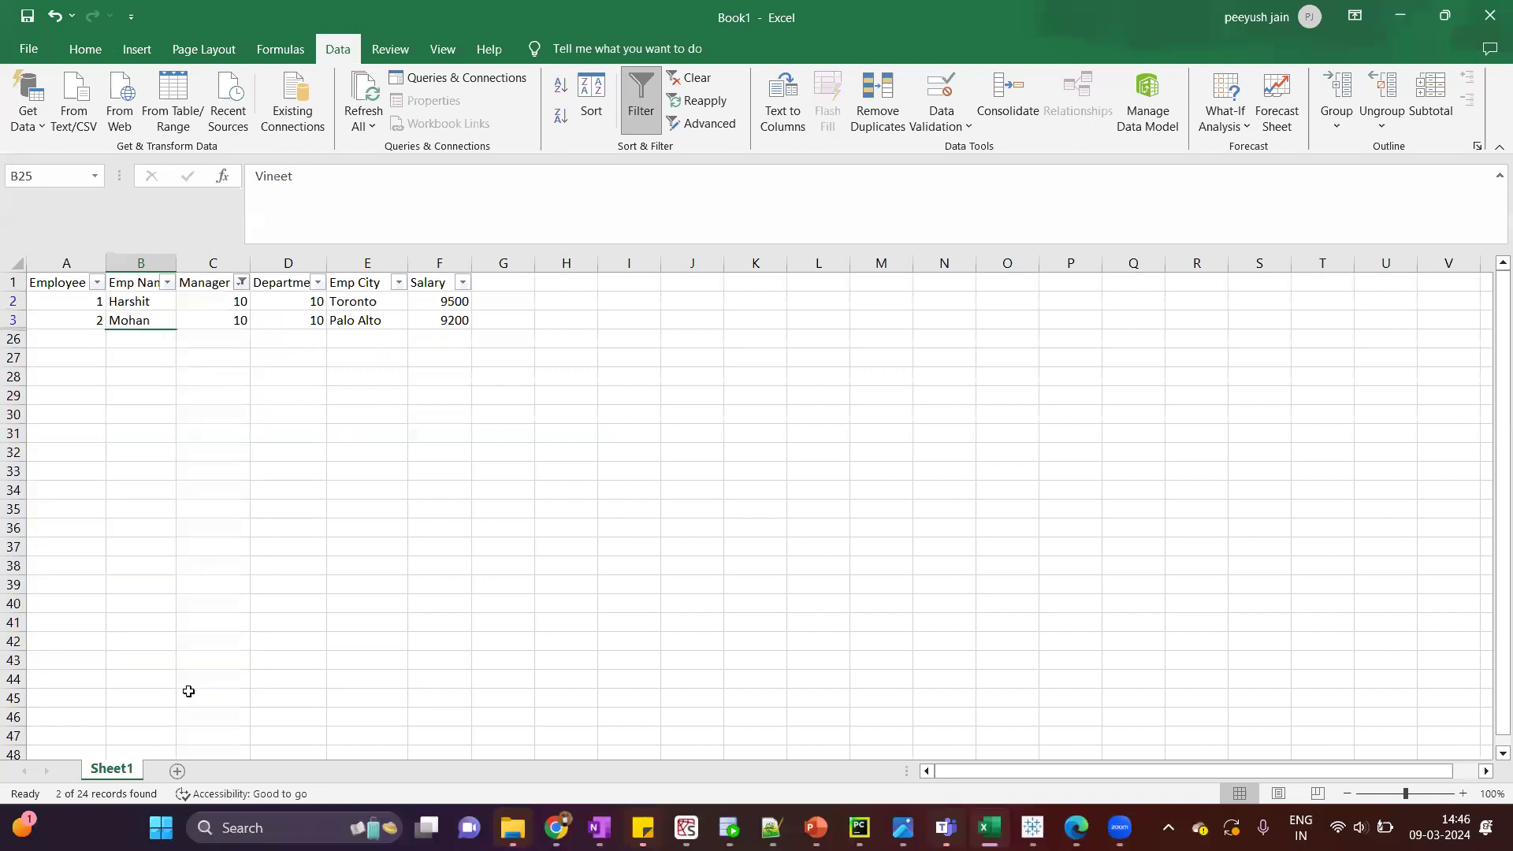
left_click(127, 301)
left_click_drag(432, 300, 437, 323)
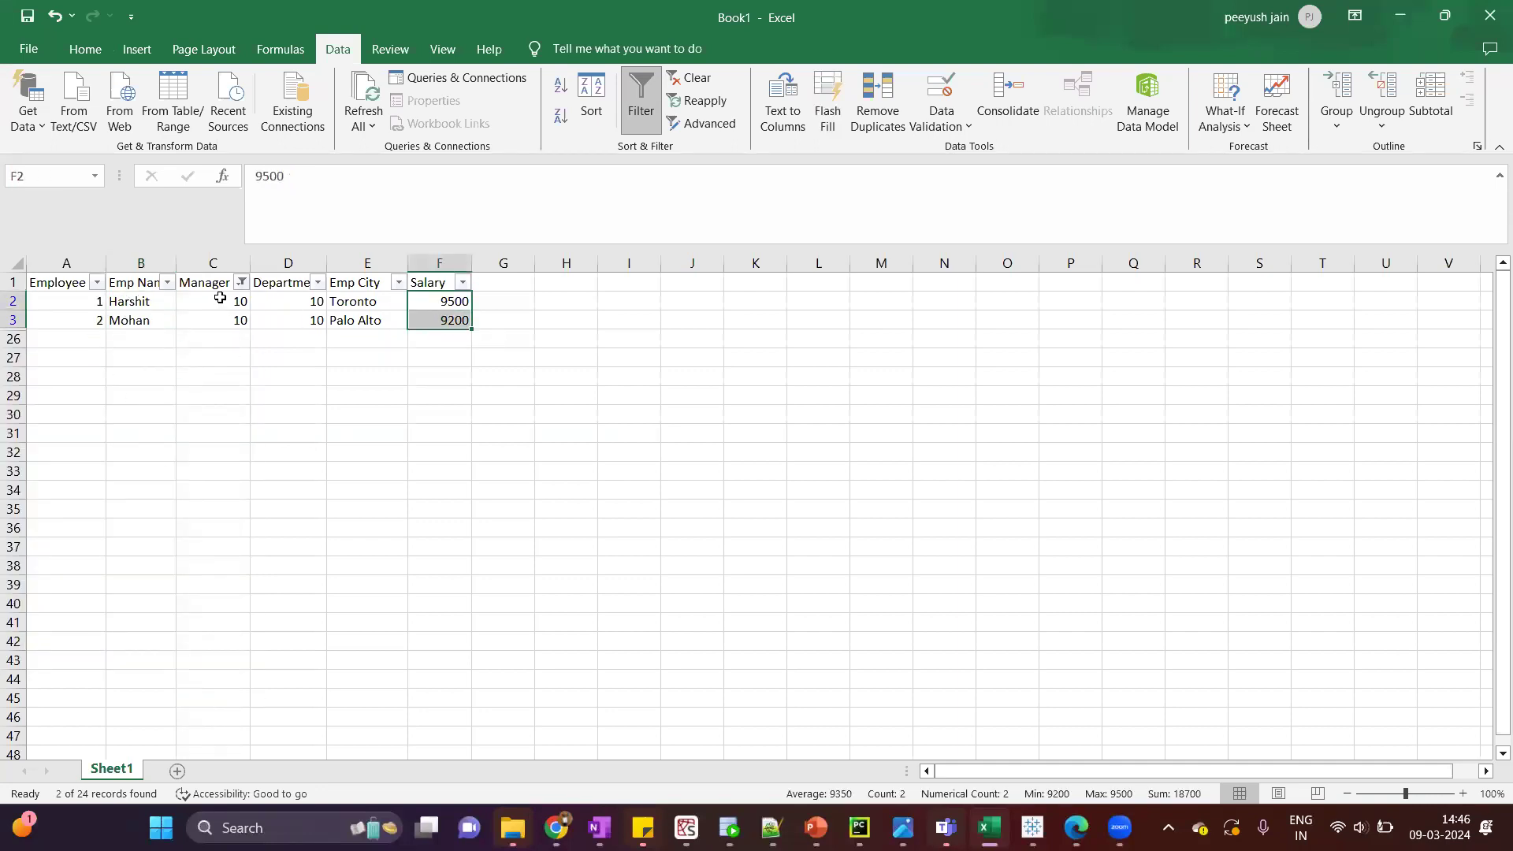
Change the Manager ID filter to 11 and select its employees' names
left_click(241, 282)
left_click(53, 573)
left_click(53, 590)
left_click(179, 687)
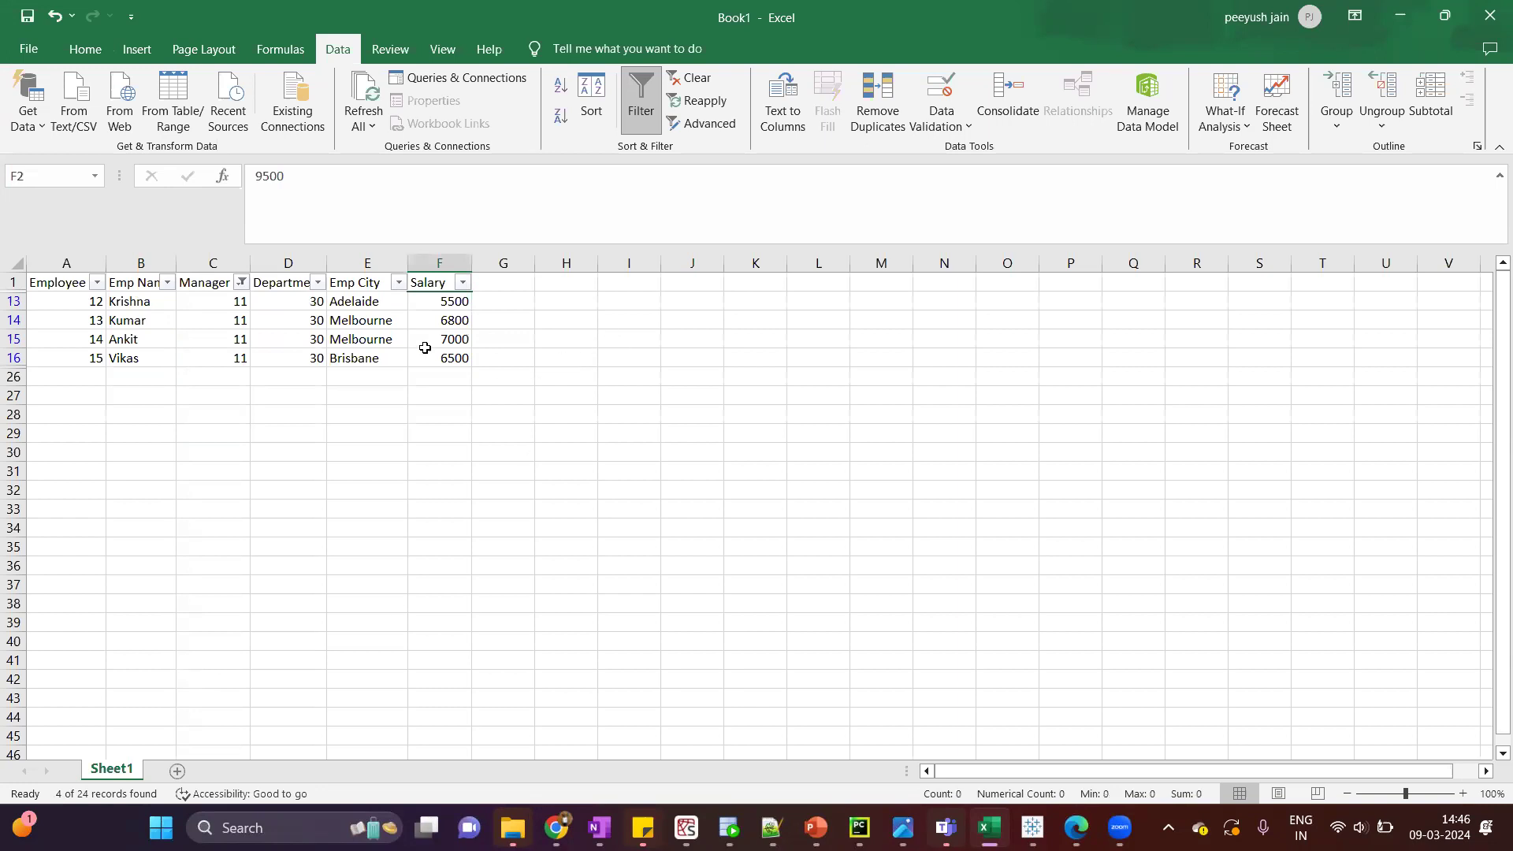
left_click_drag(142, 327, 138, 361)
Cross-check manager 11's employees against Tableau's top-3 table, ending back in Tableau
key("alt+Tab")
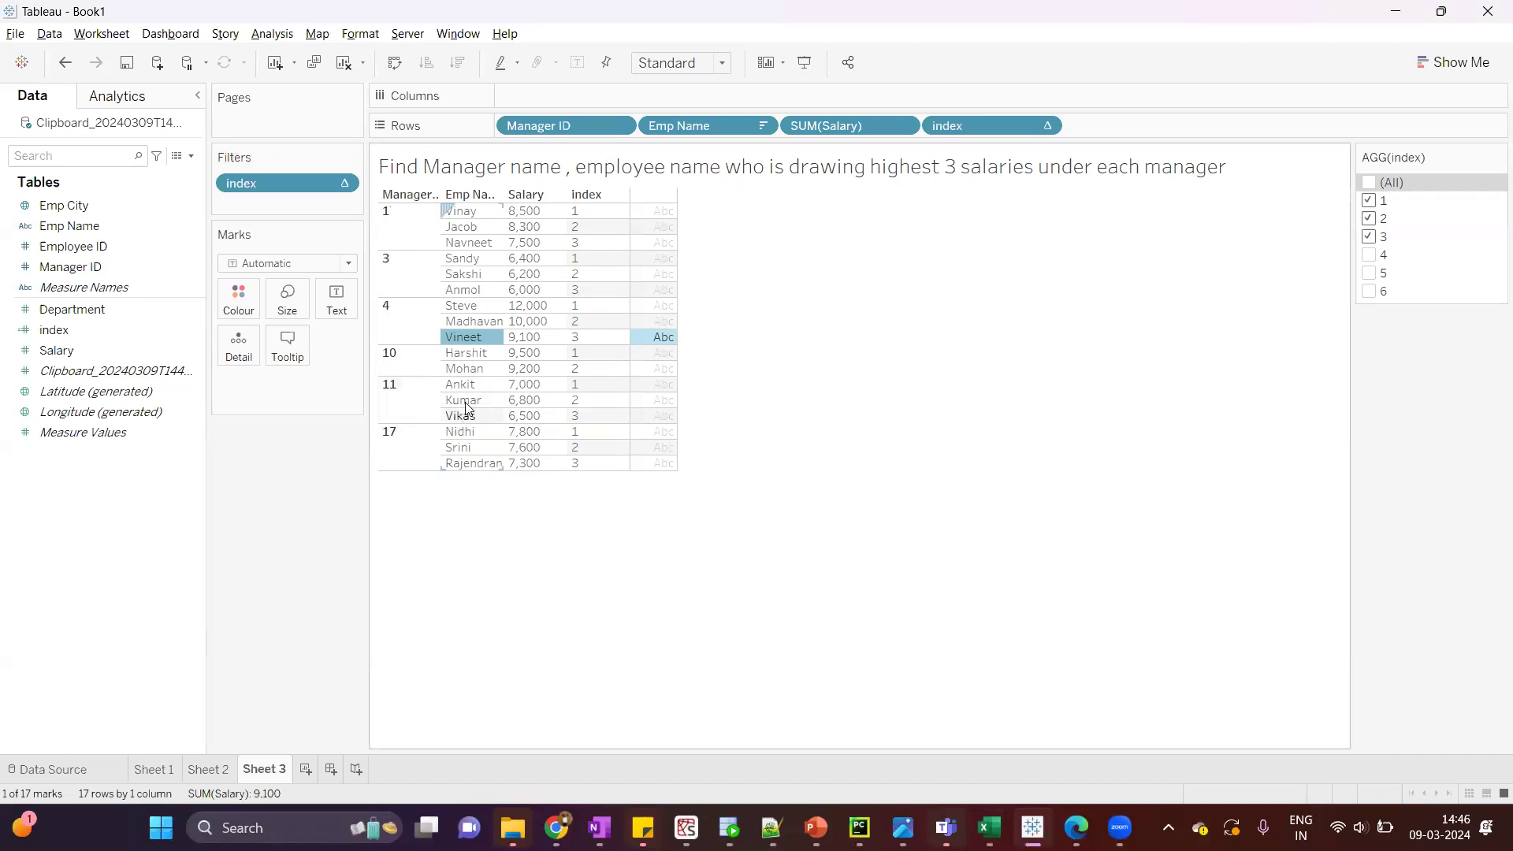
key("alt+Tab")
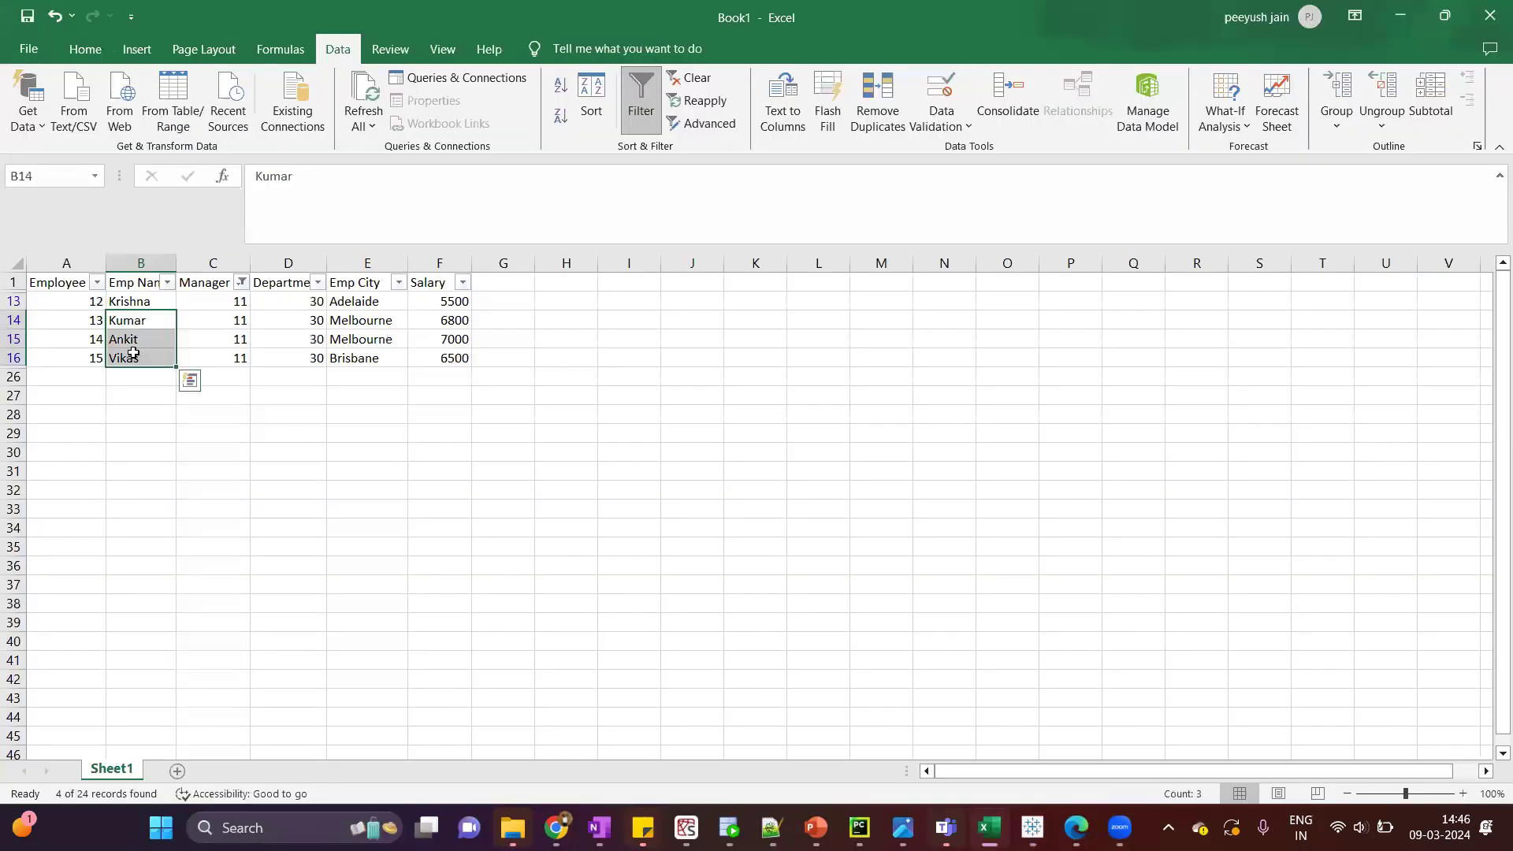
left_click(134, 346)
left_click(147, 321)
left_click(146, 361)
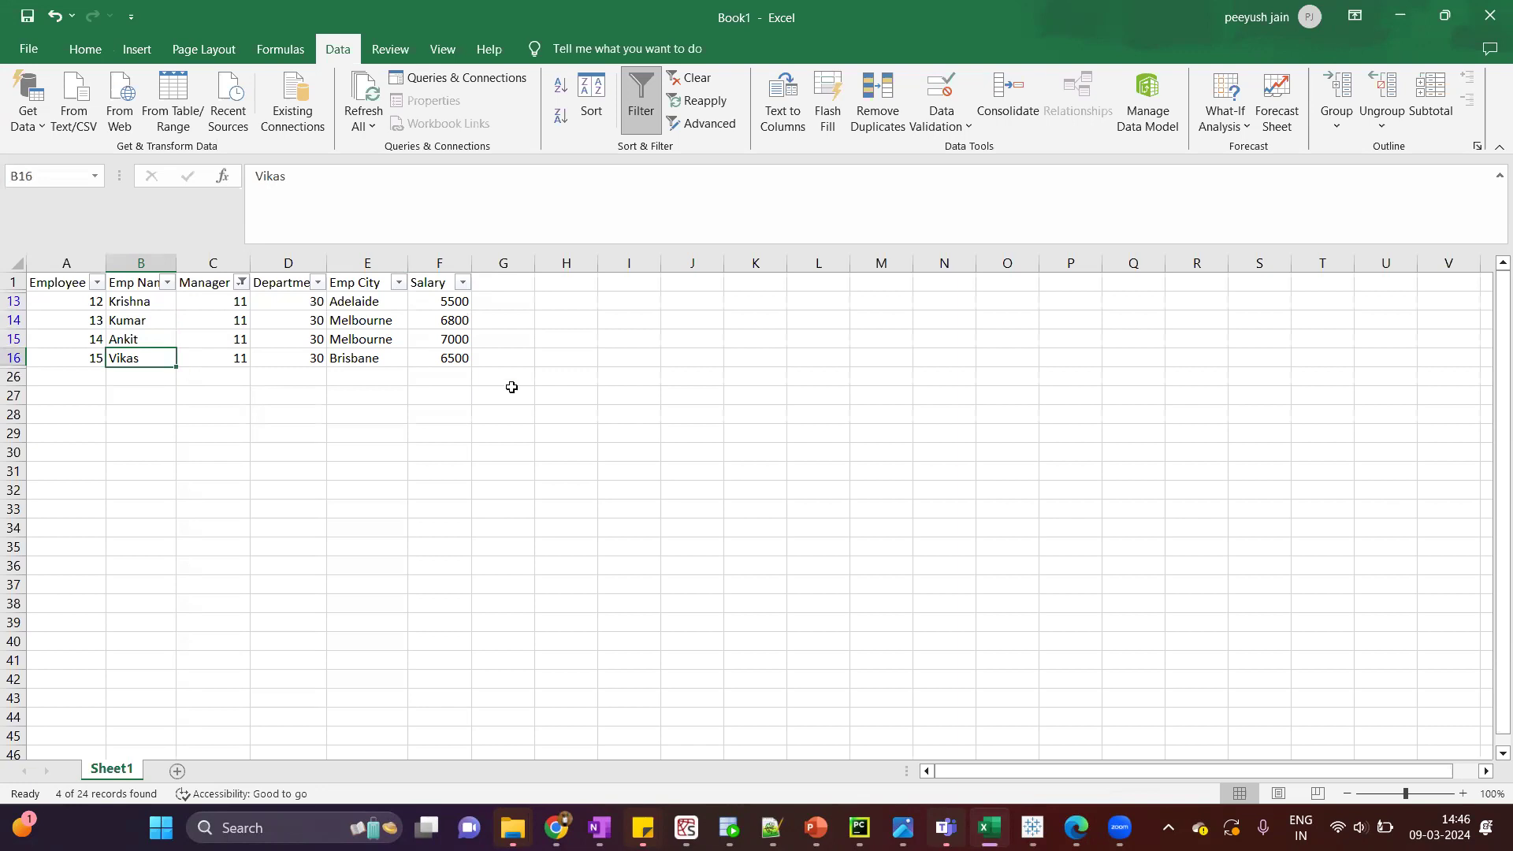
key("alt+Tab")
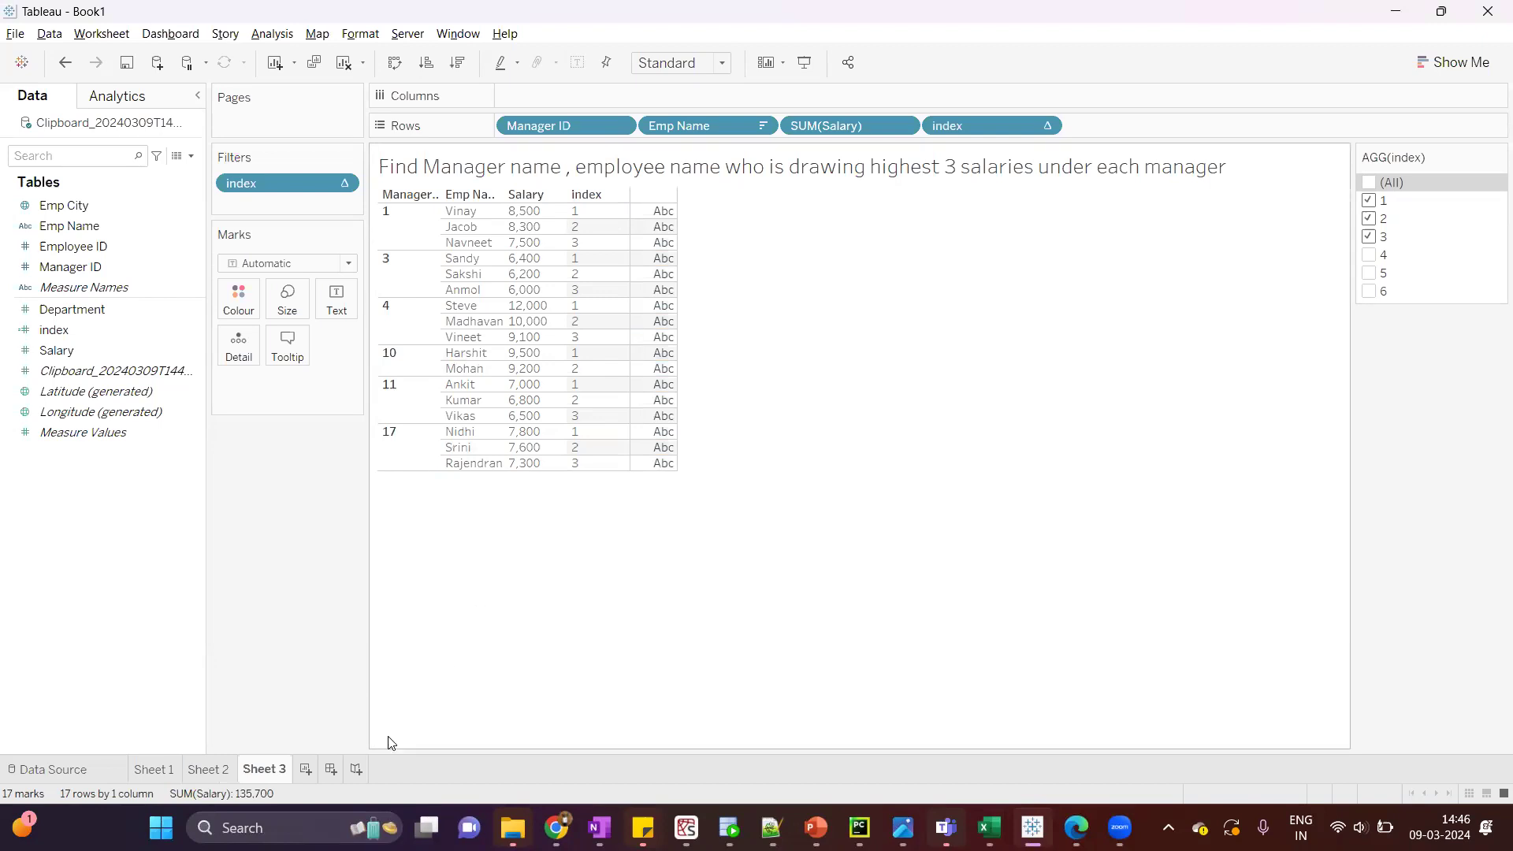
Open the empty Sheet 2 in Tableau, then switch back to Excel
left_click(213, 769)
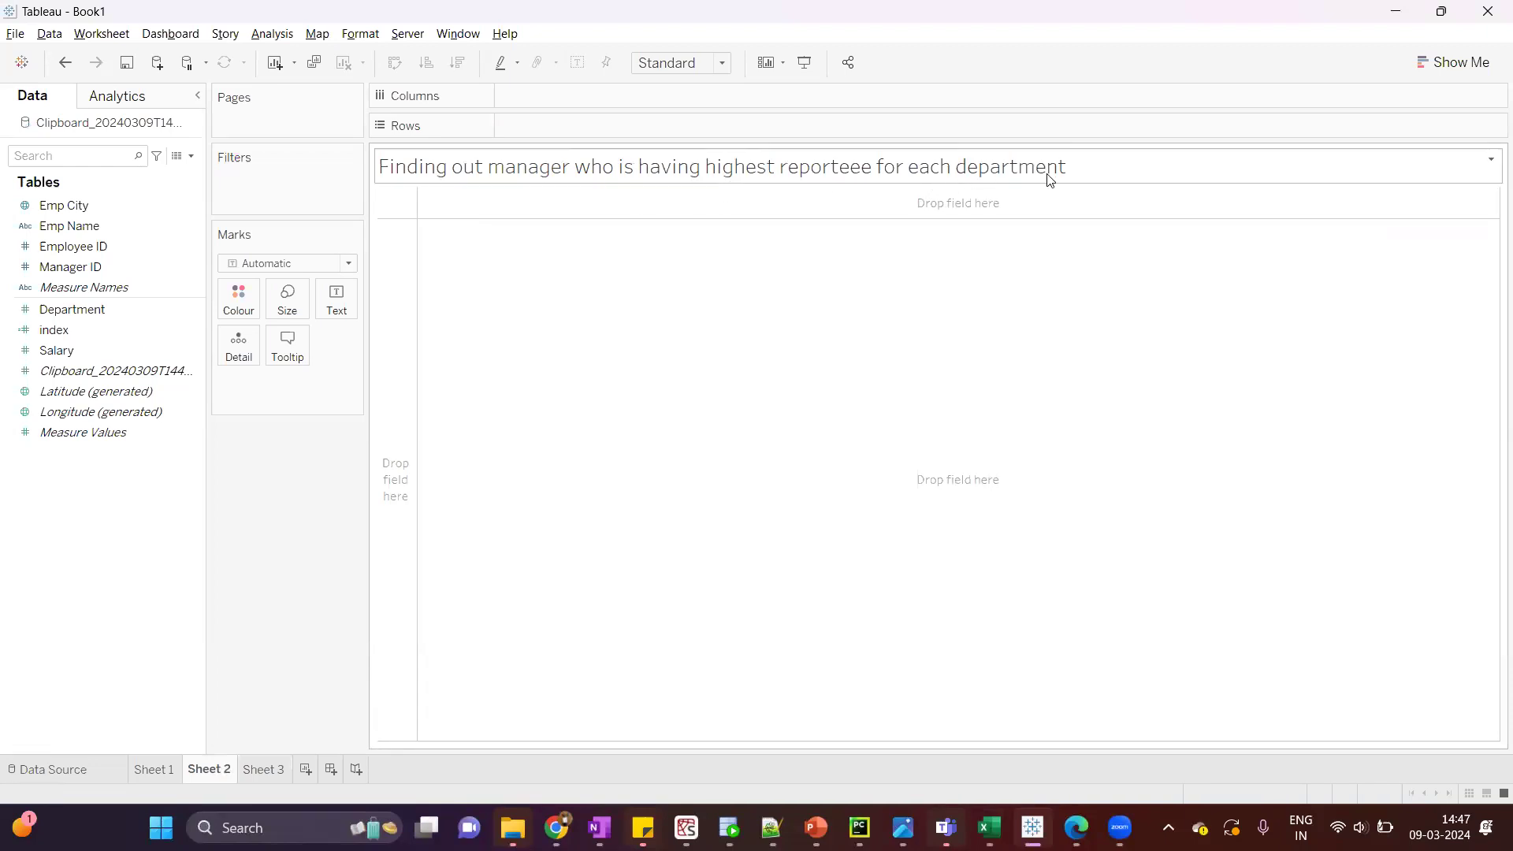
key("alt+Tab")
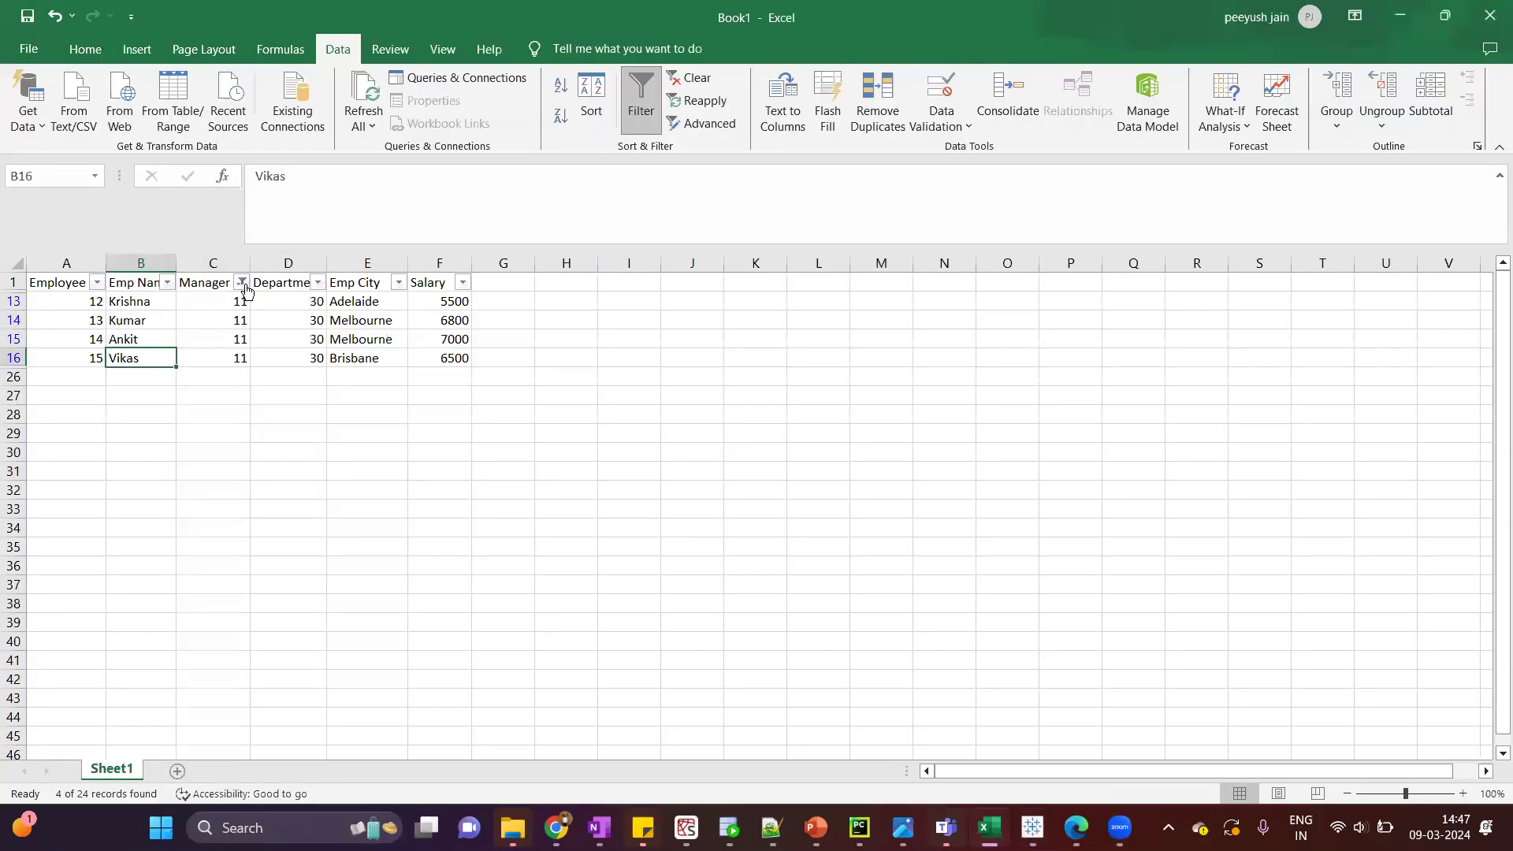
Set the Manager ID filter to (Select All) so all 24 employees show
left_click(241, 282)
left_click(78, 504)
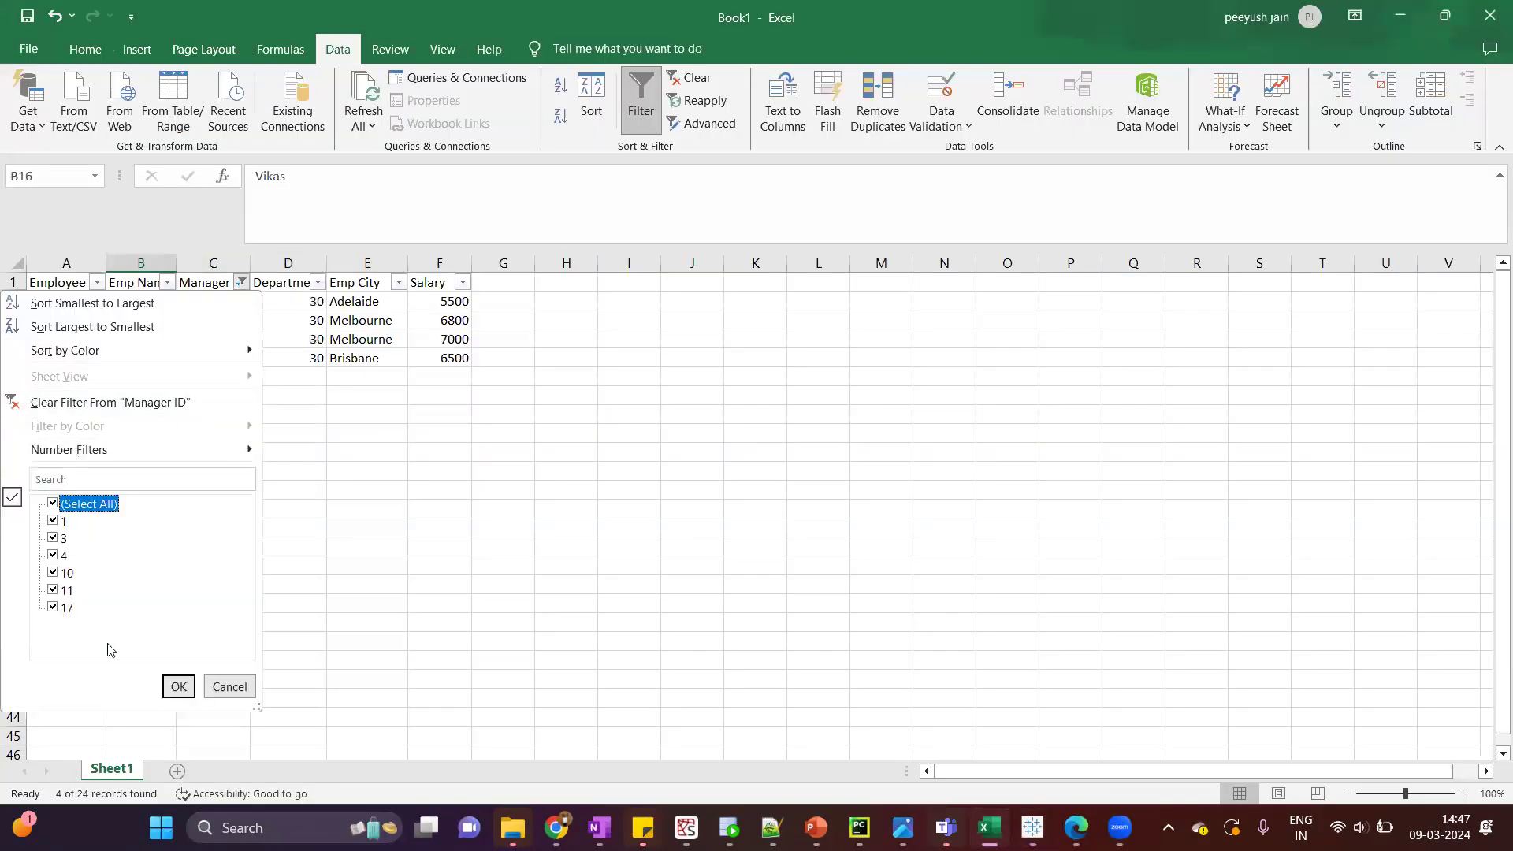
left_click(178, 687)
Review the Department column values and one manager ID, then return to Tableau Sheet 2
left_click(294, 303)
left_click(294, 384)
left_click(297, 495)
left_click(308, 583)
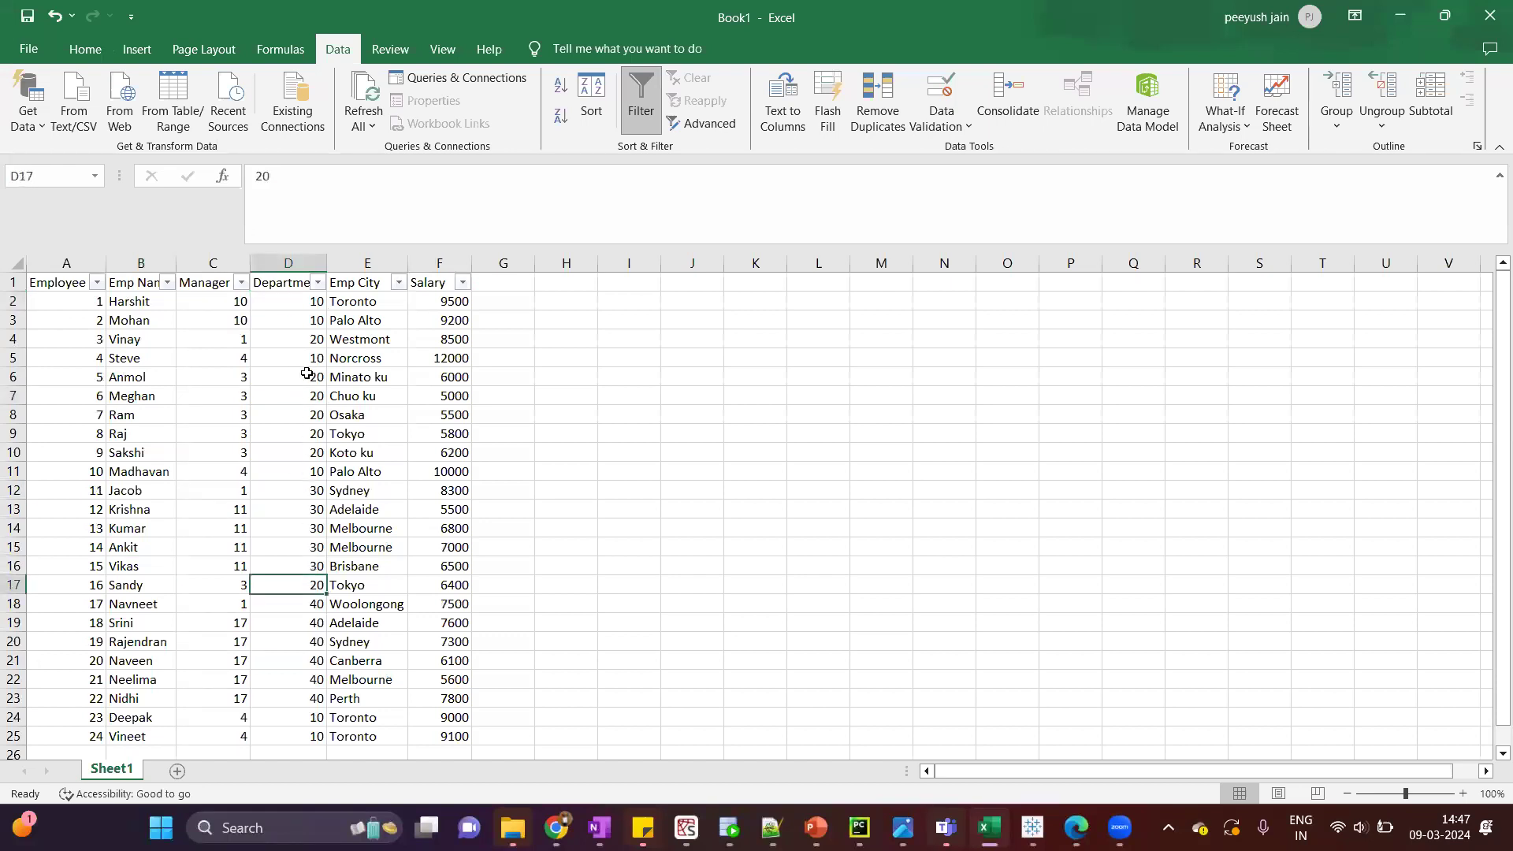
left_click(294, 307)
left_click(241, 317)
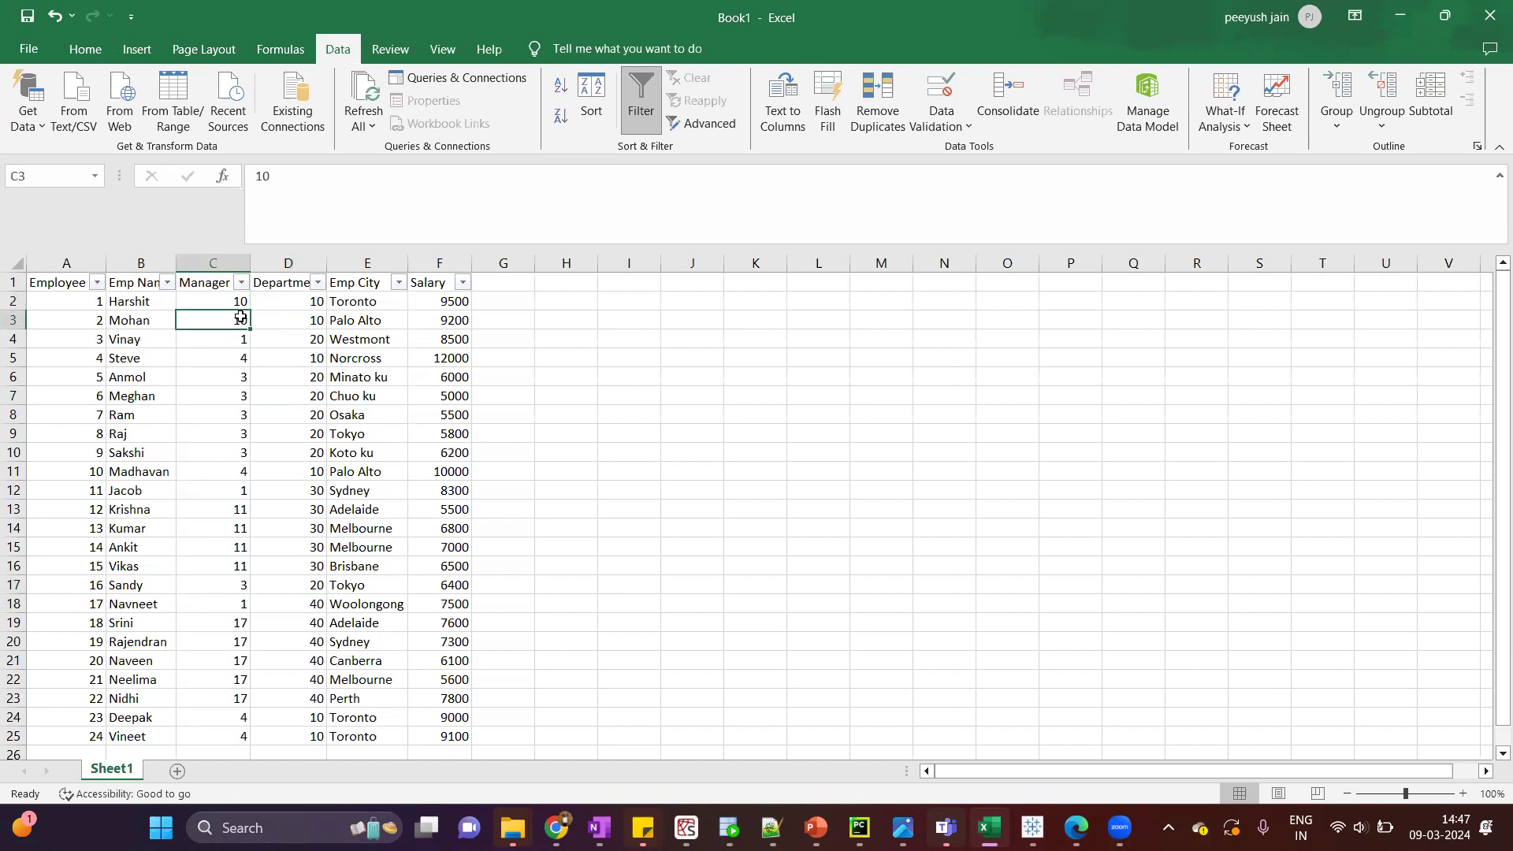
key("alt+Tab")
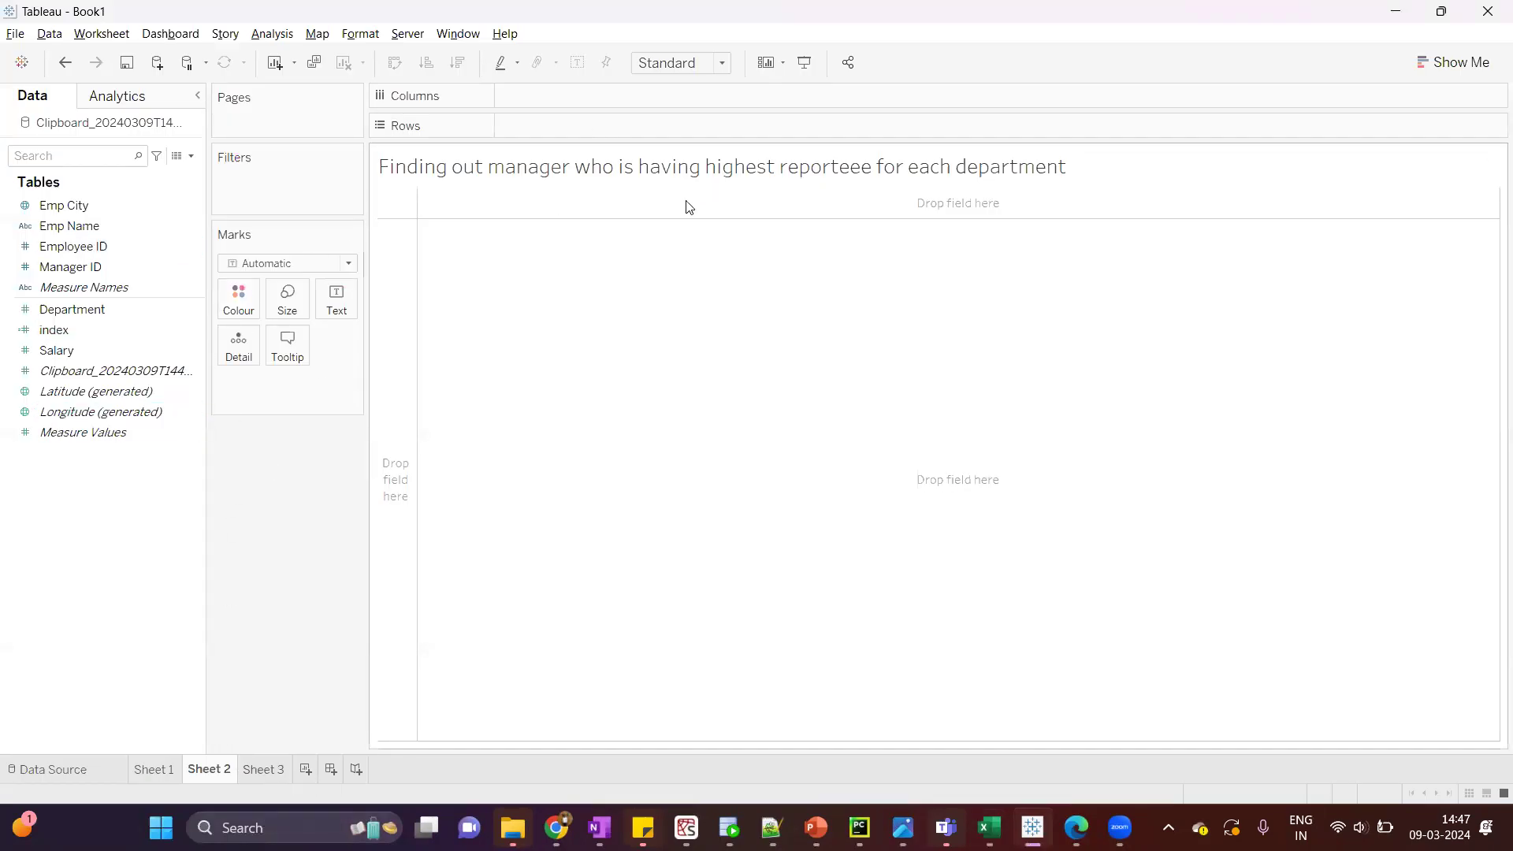
Put Department, Manager ID and Emp Name on Rows in Sheet 2
right_click(81, 316)
left_click(188, 484)
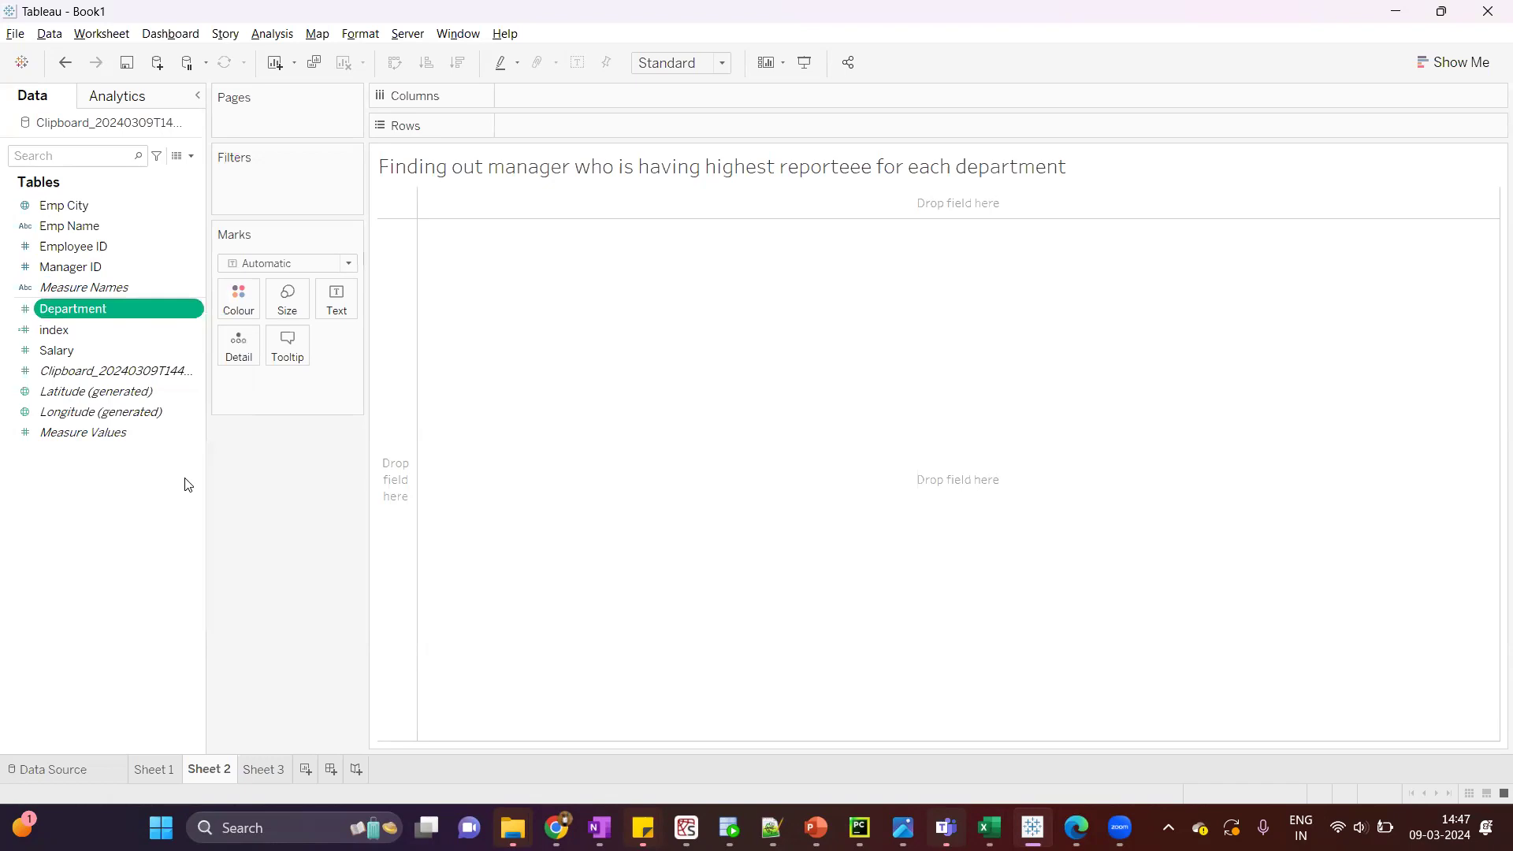
left_click_drag(79, 205, 619, 134)
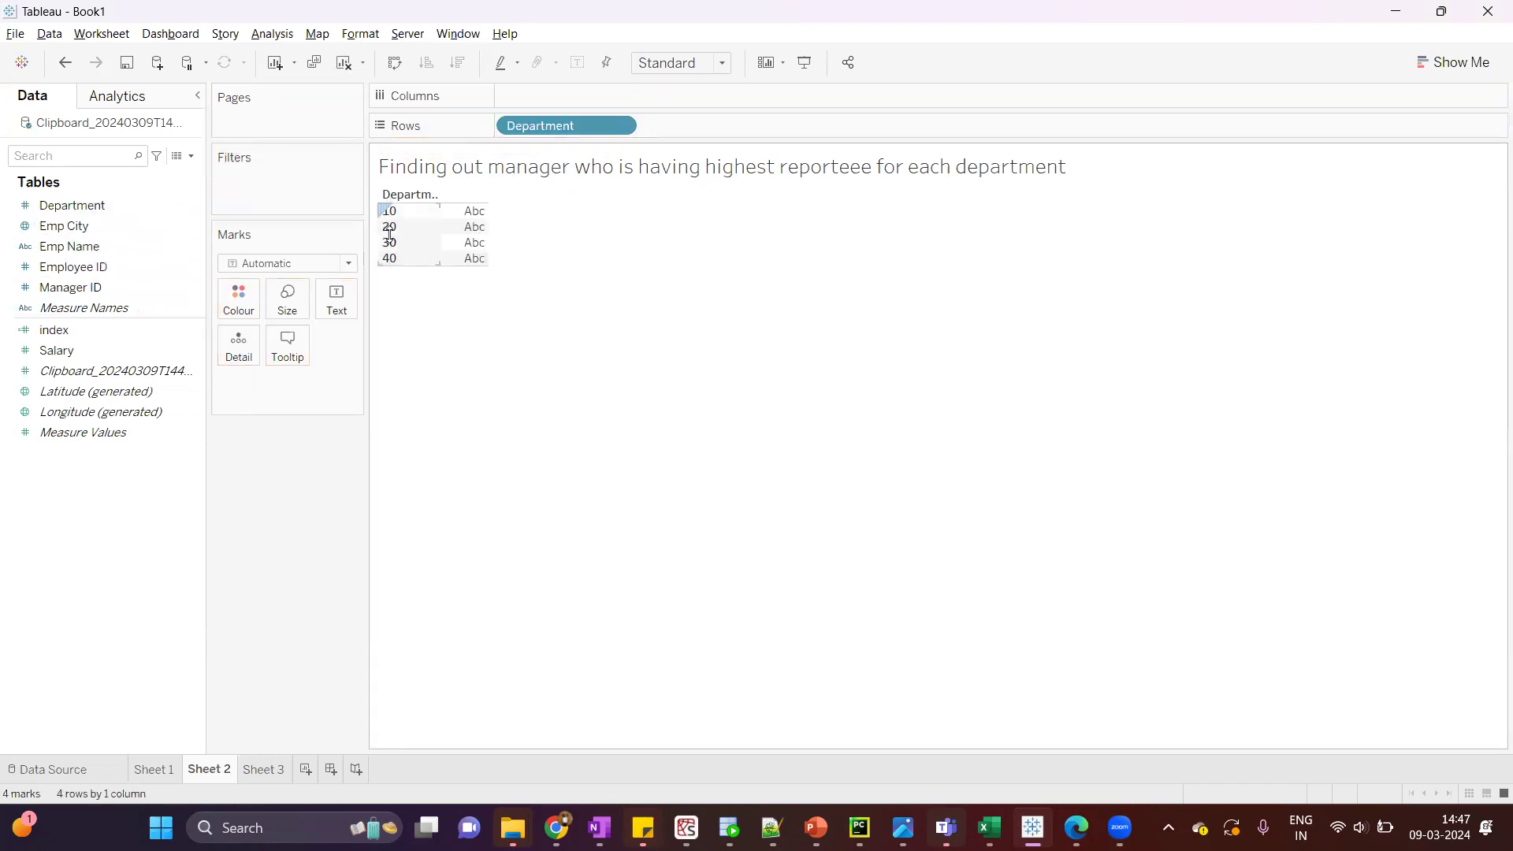
left_click_drag(101, 287, 740, 122)
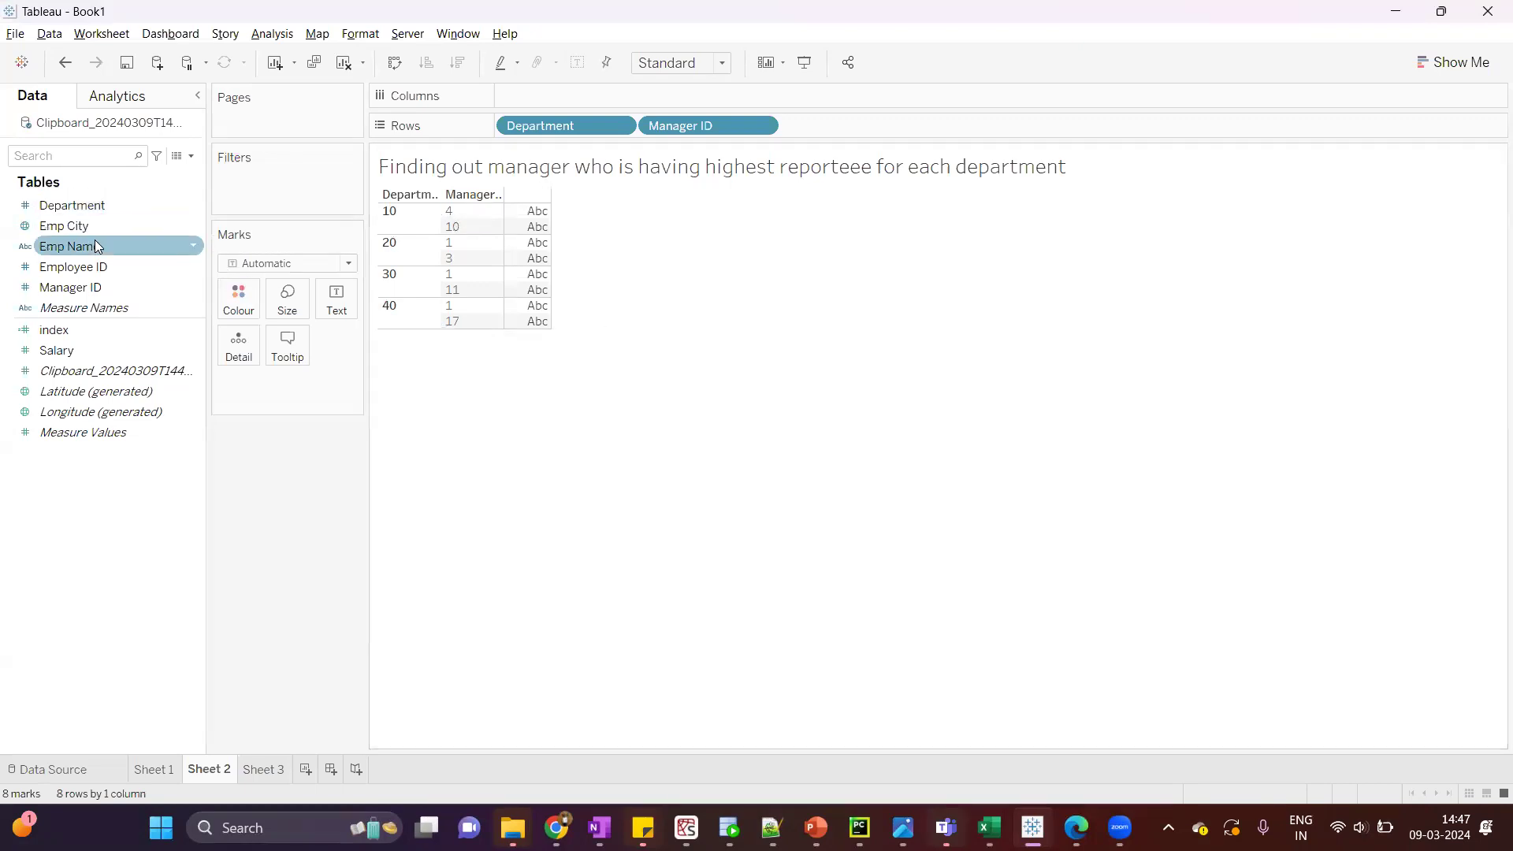
left_click_drag(94, 251, 924, 129)
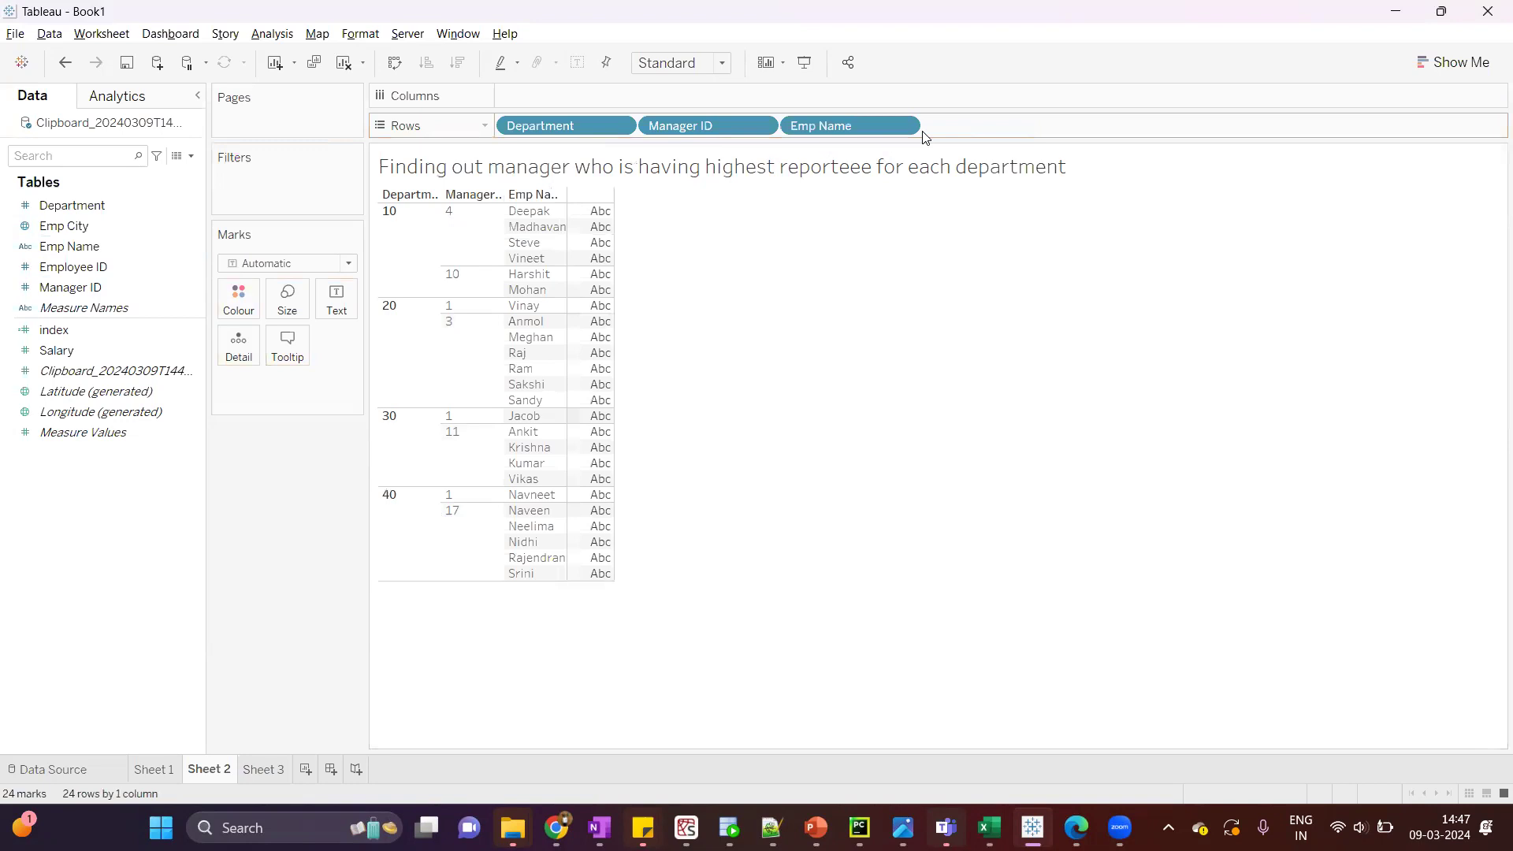
Change the Emp Name pill to Measure > Count (Distinct)
right_click(866, 127)
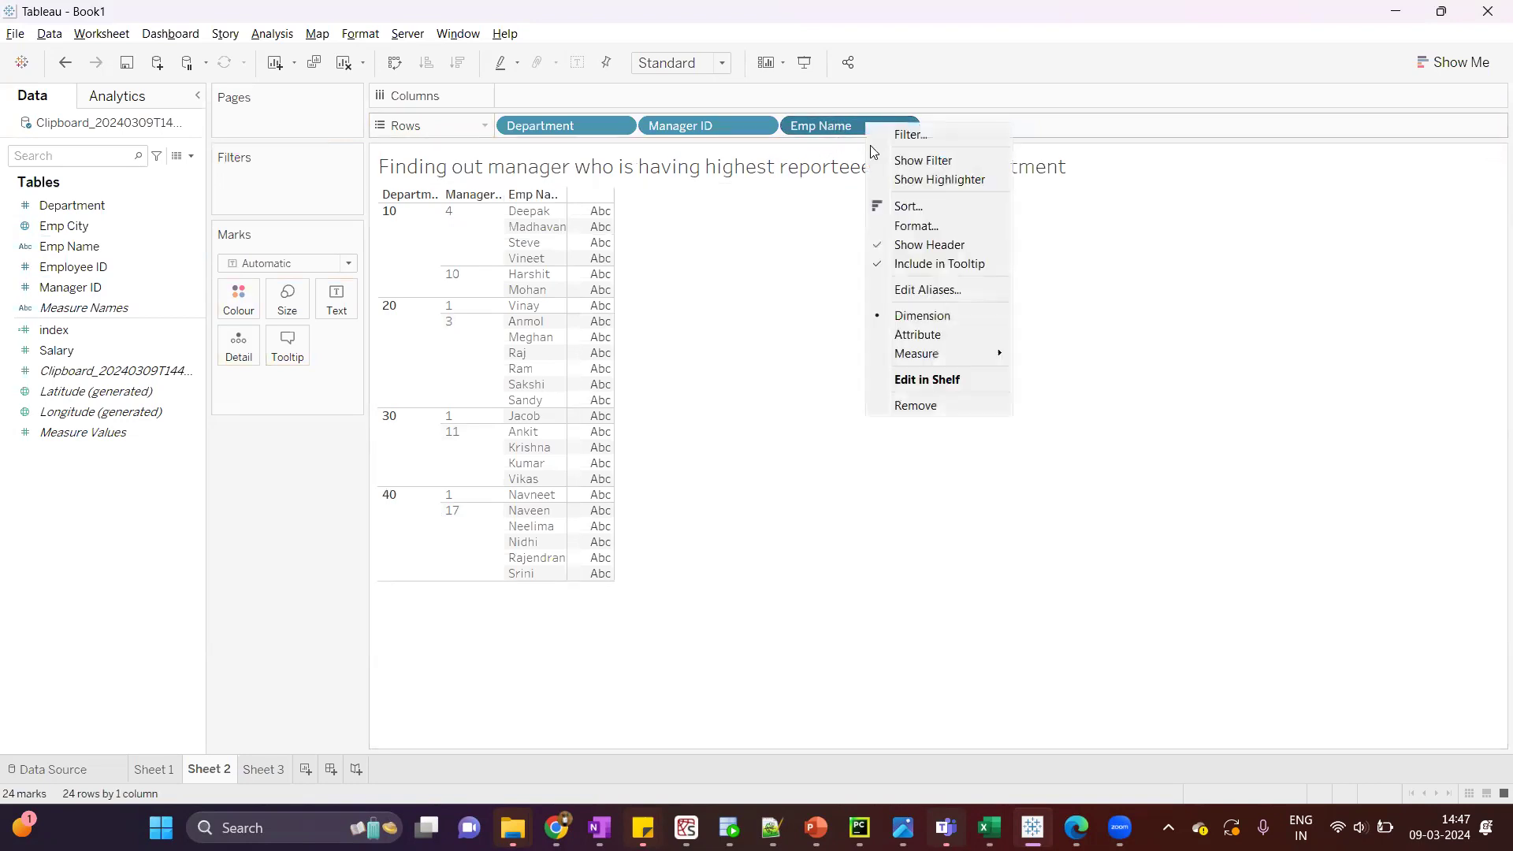
mouse_move(945, 353)
left_click(1057, 412)
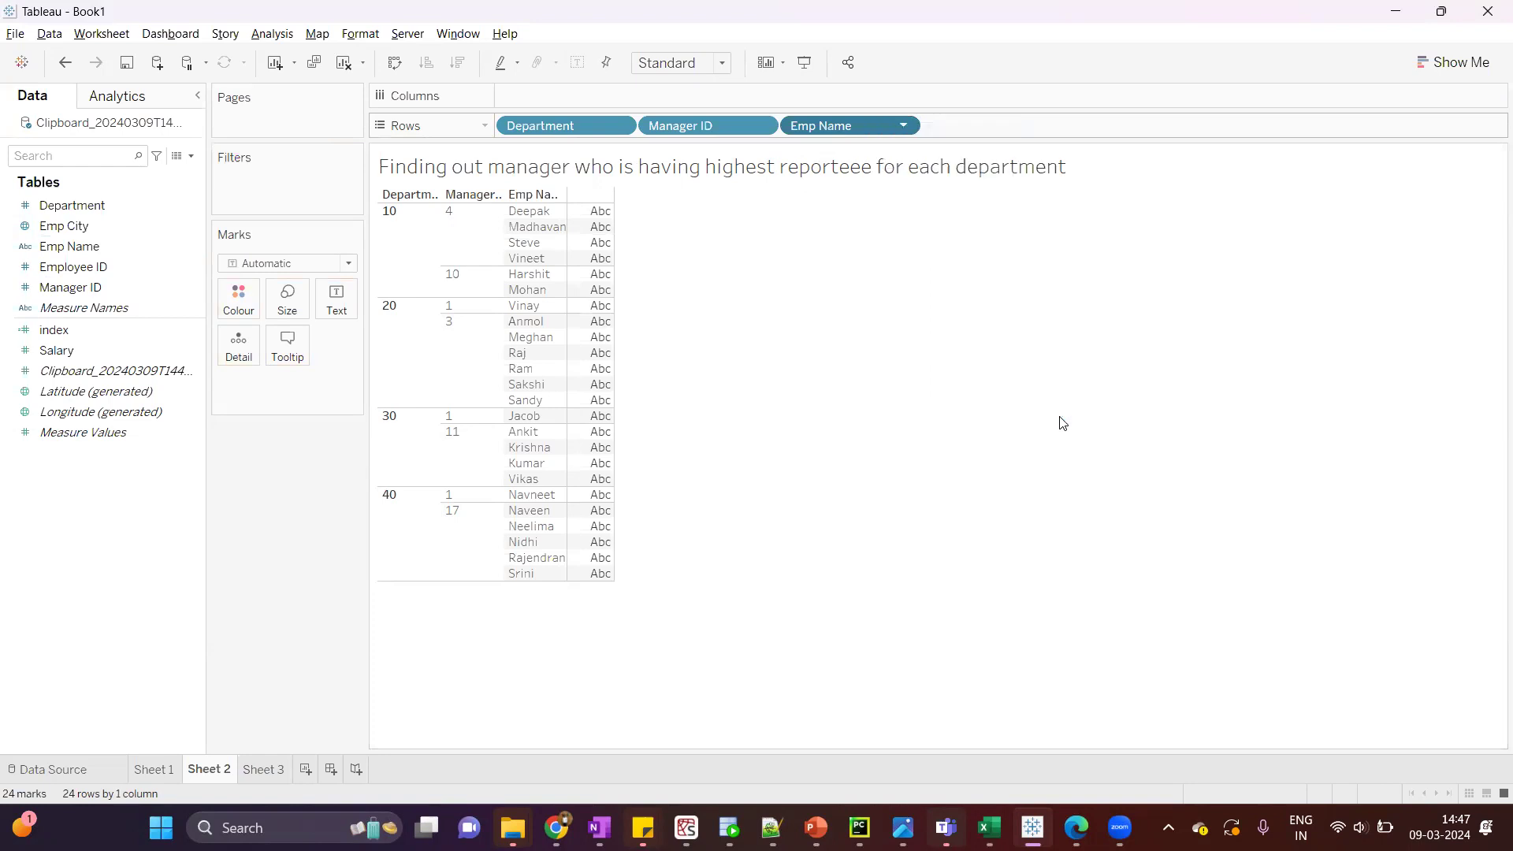
Make CNTD(Emp Name) discrete so counts show as text, then compare managers' counts
right_click(886, 132)
left_click(958, 314)
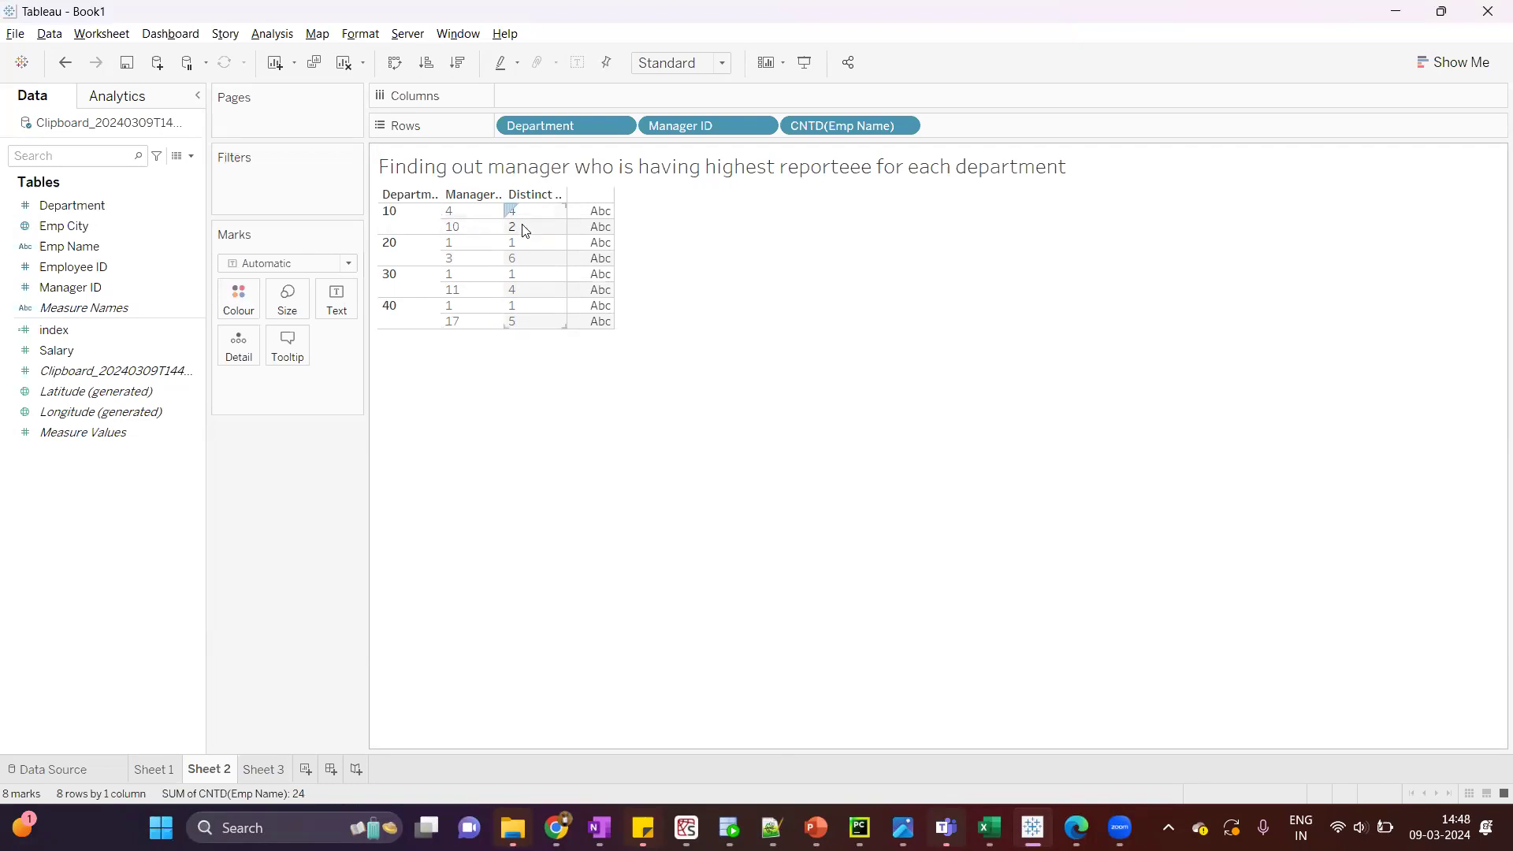
left_click(388, 224)
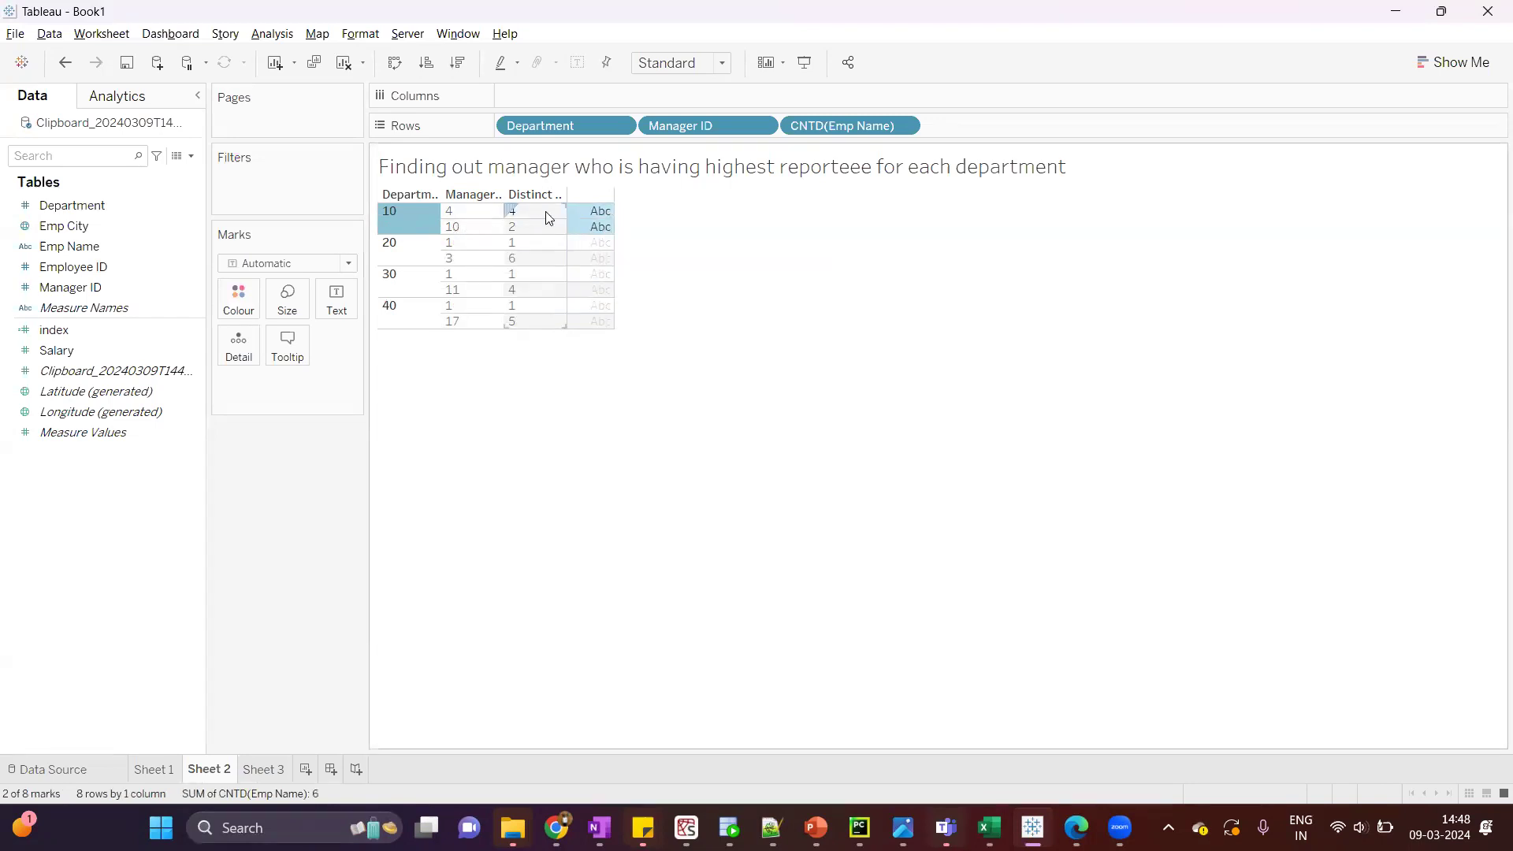
left_click(468, 215)
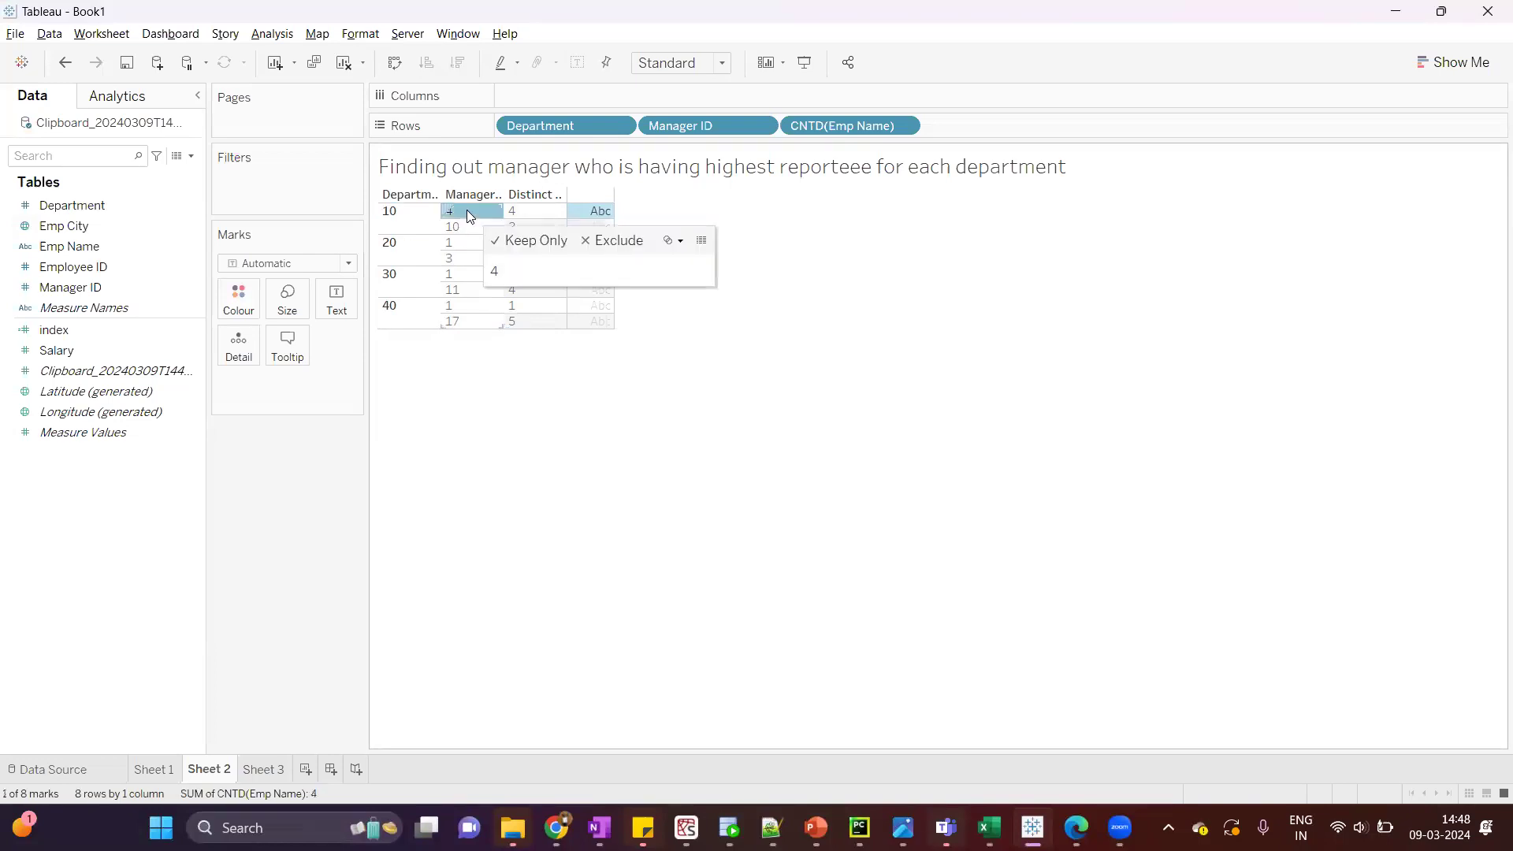
left_click(408, 257)
left_click(450, 256)
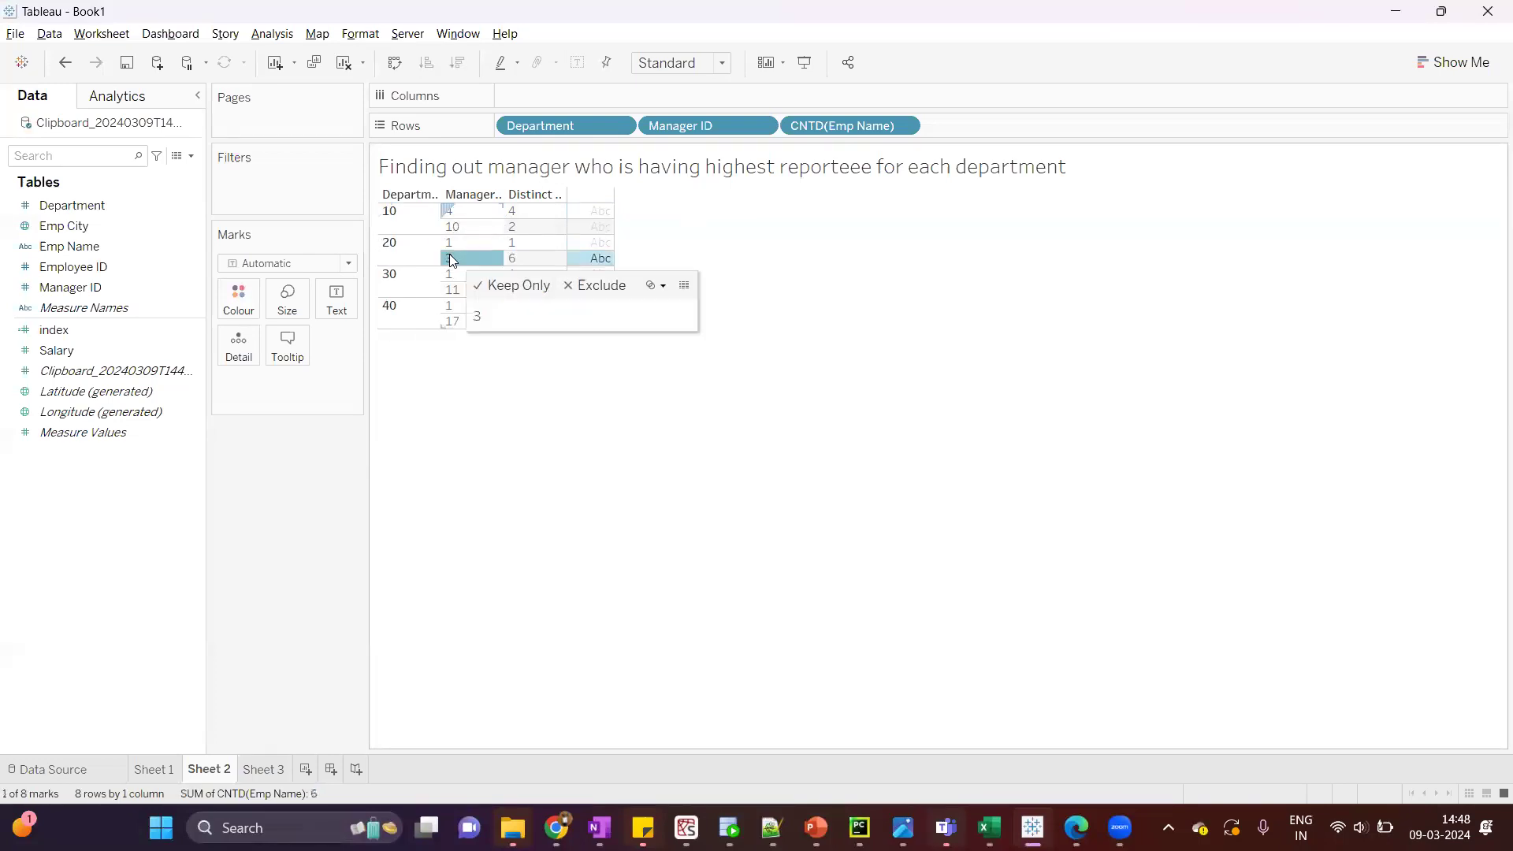
left_click(805, 256)
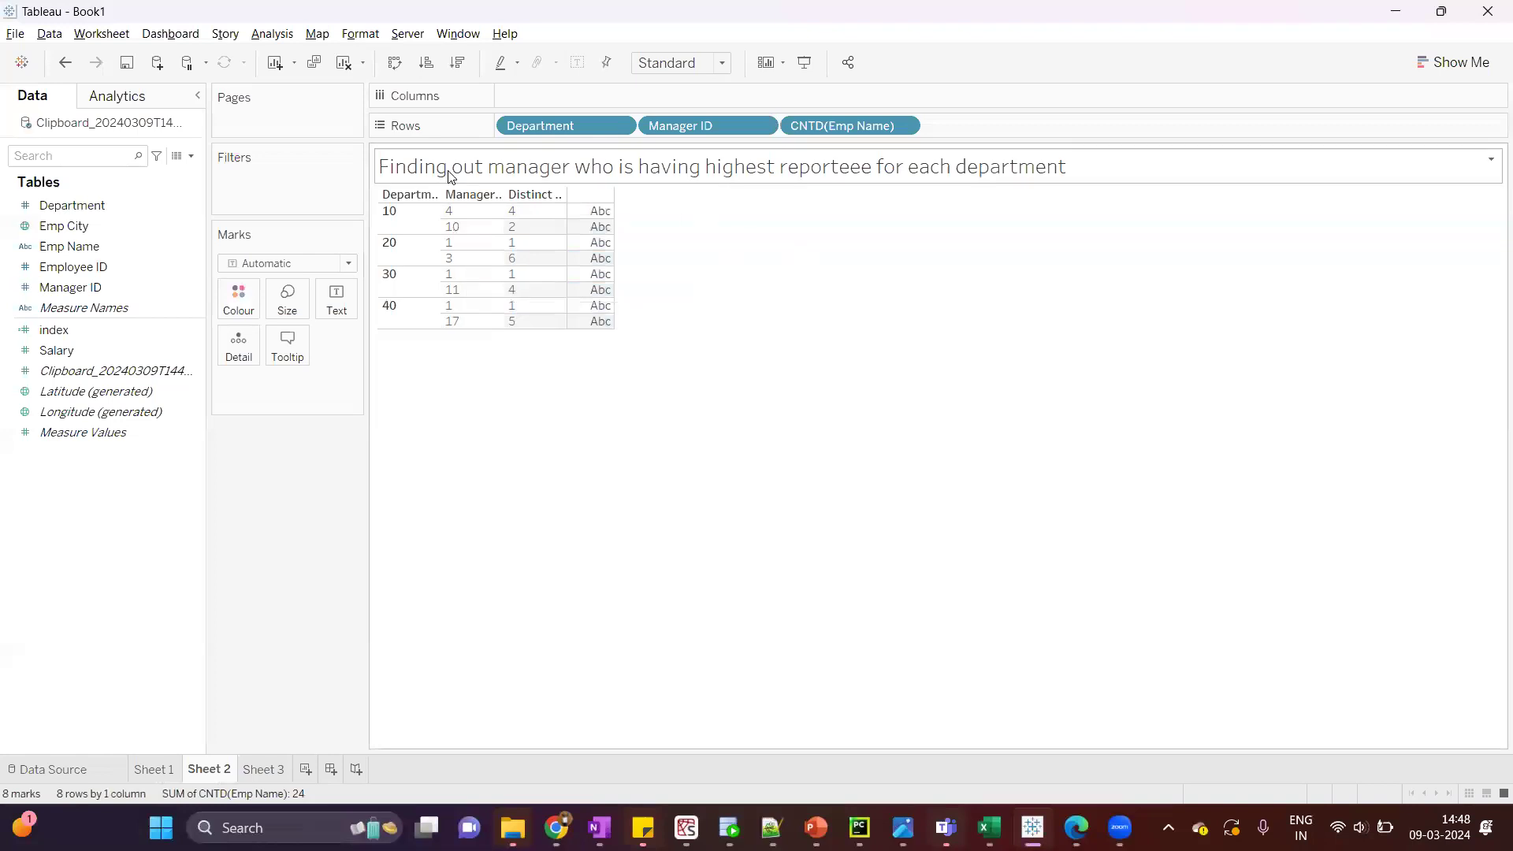
Sort Manager ID by field, descending, on Count (Distinct) of Emp Name, then inspect rows
right_click(725, 138)
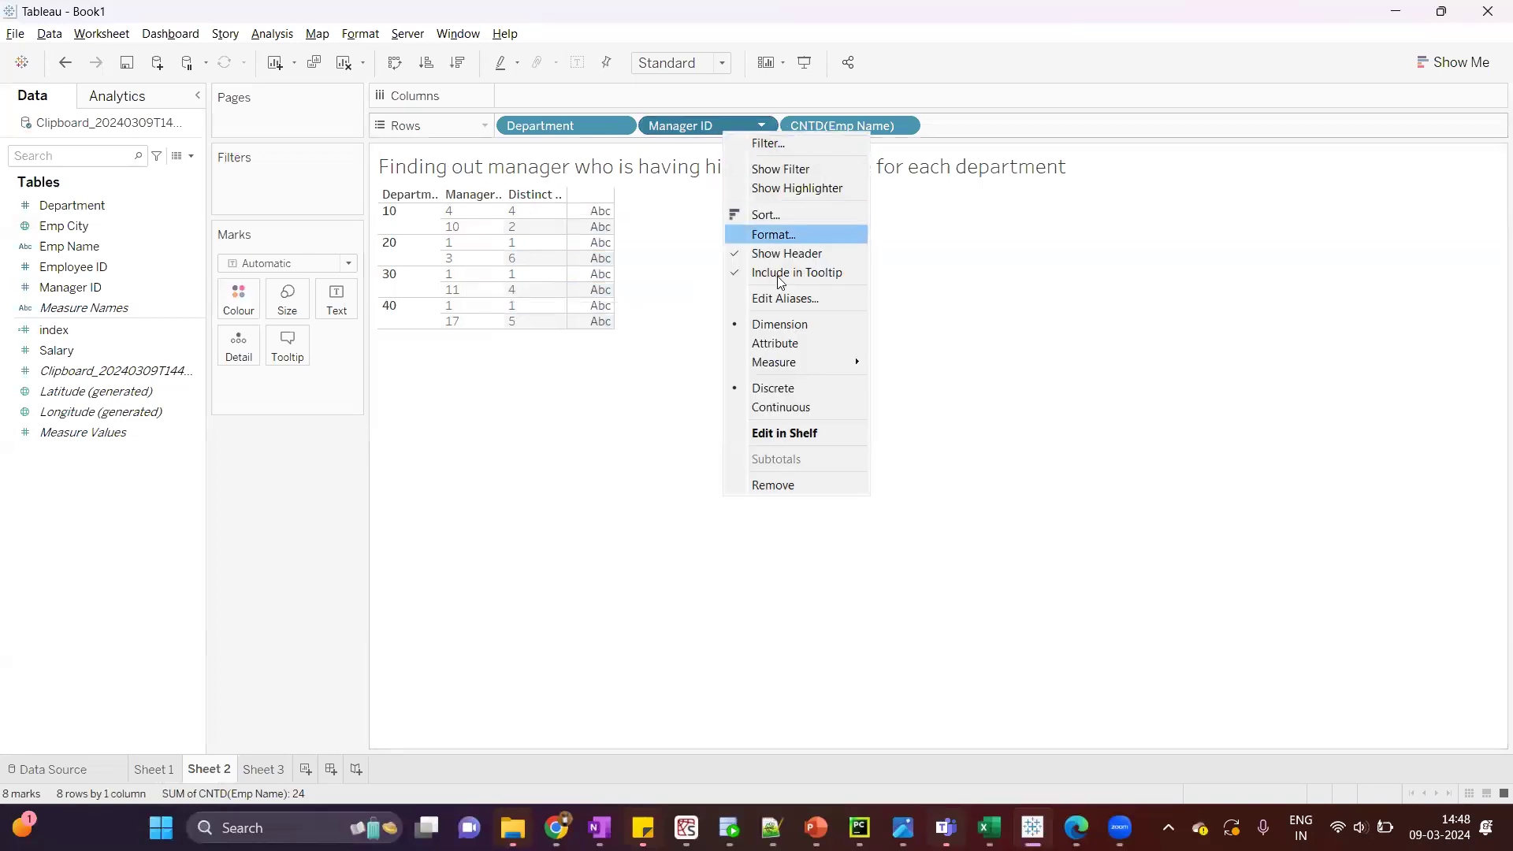
left_click(763, 215)
left_click(679, 353)
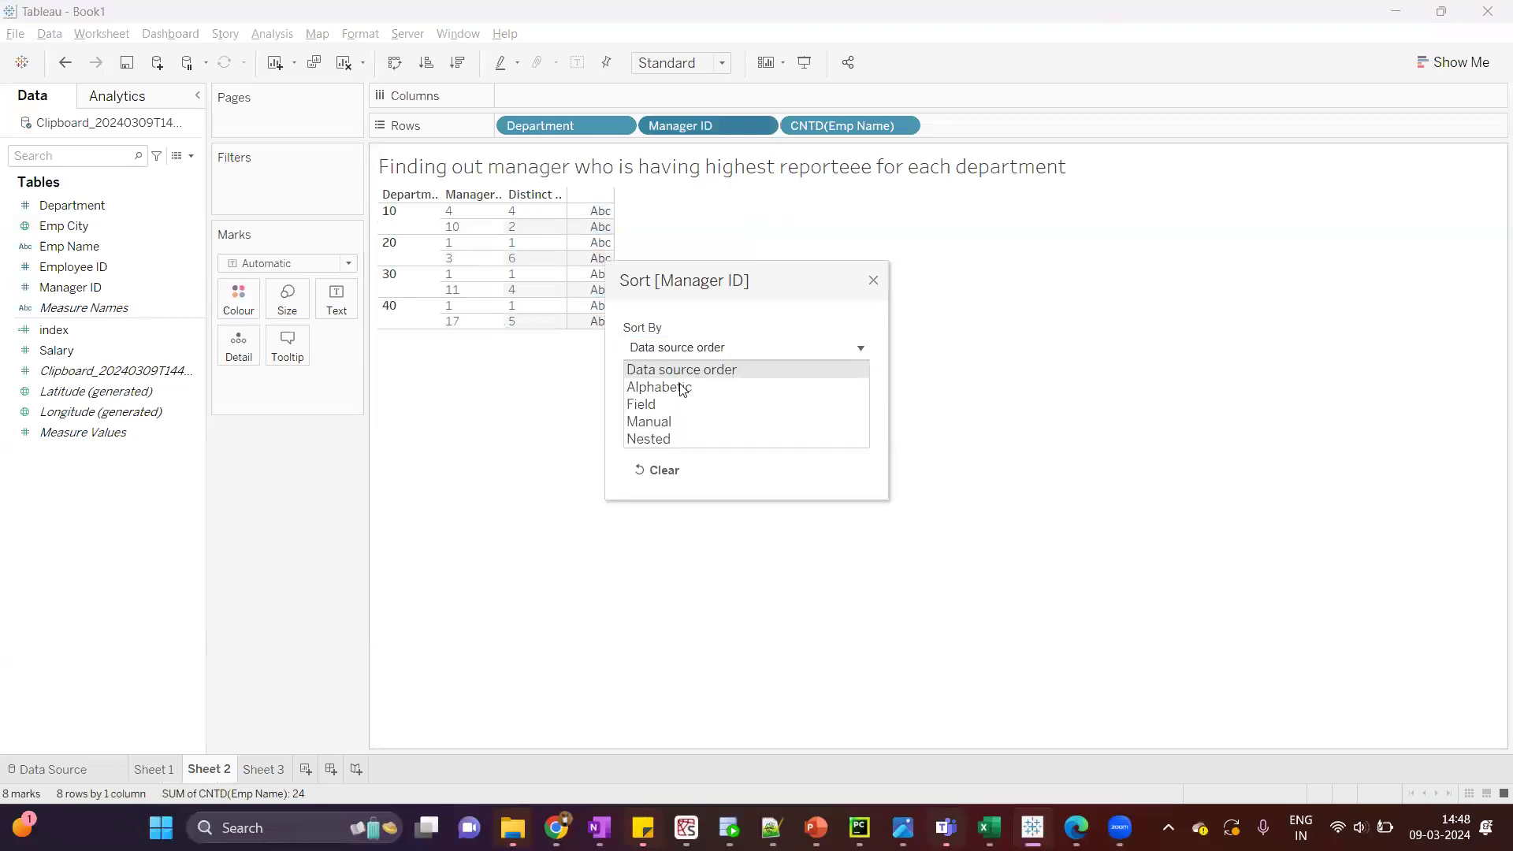
left_click(683, 407)
left_click(672, 427)
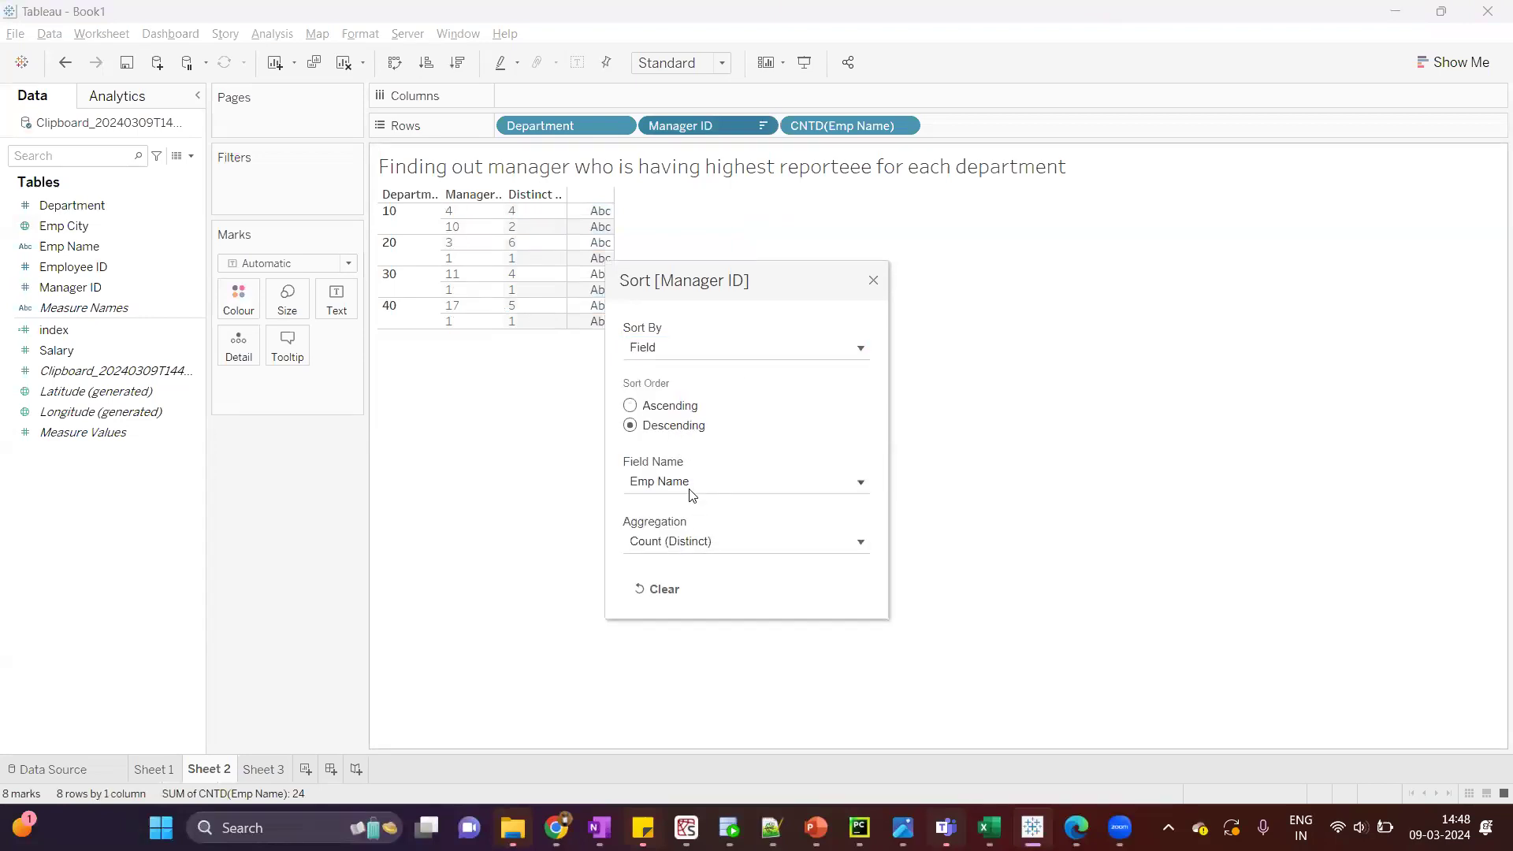
left_click(869, 282)
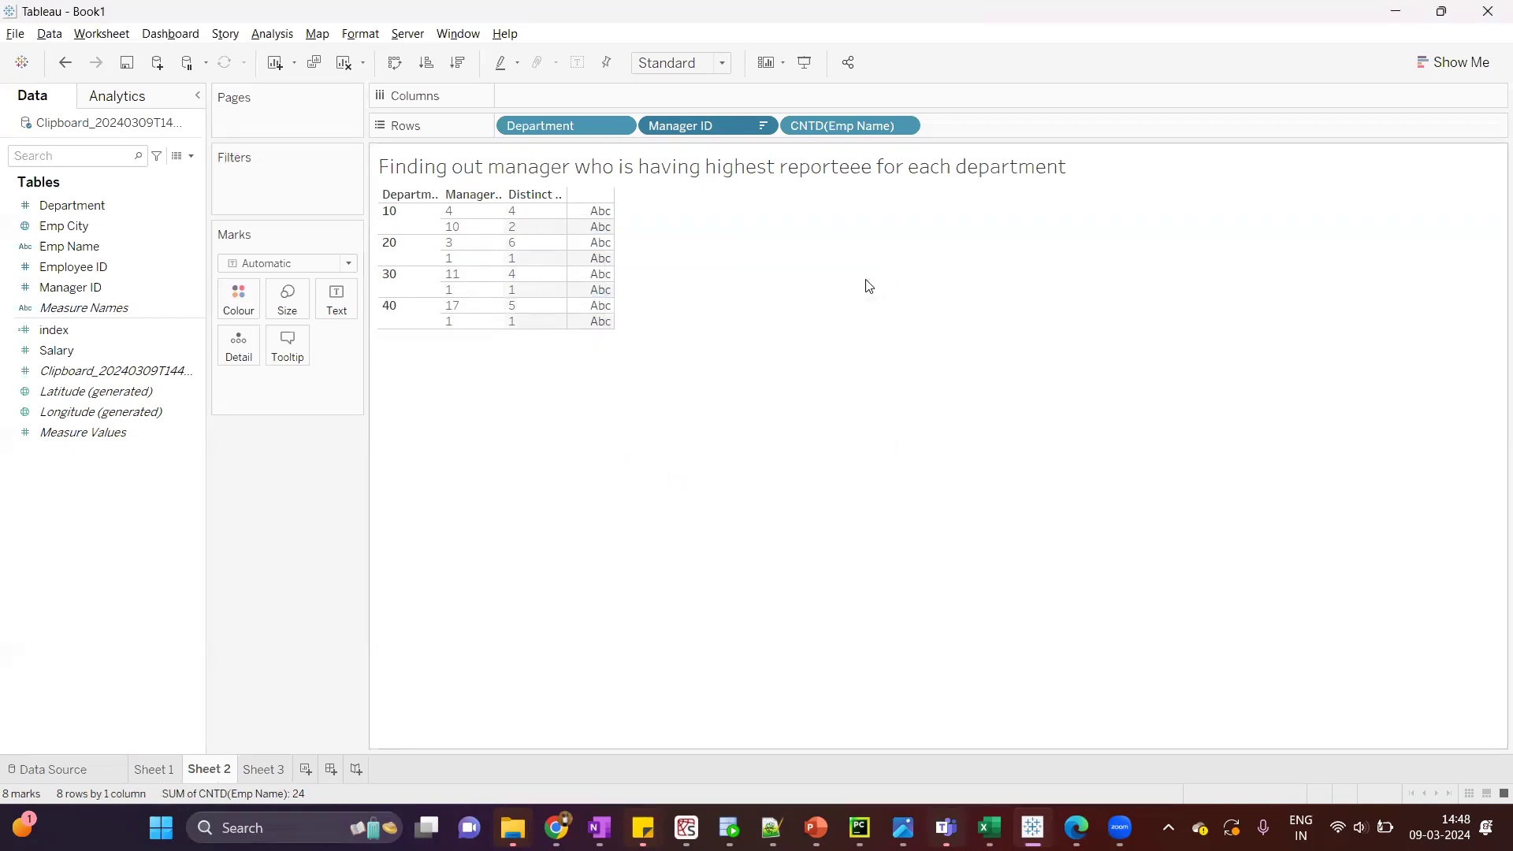
left_click(530, 227)
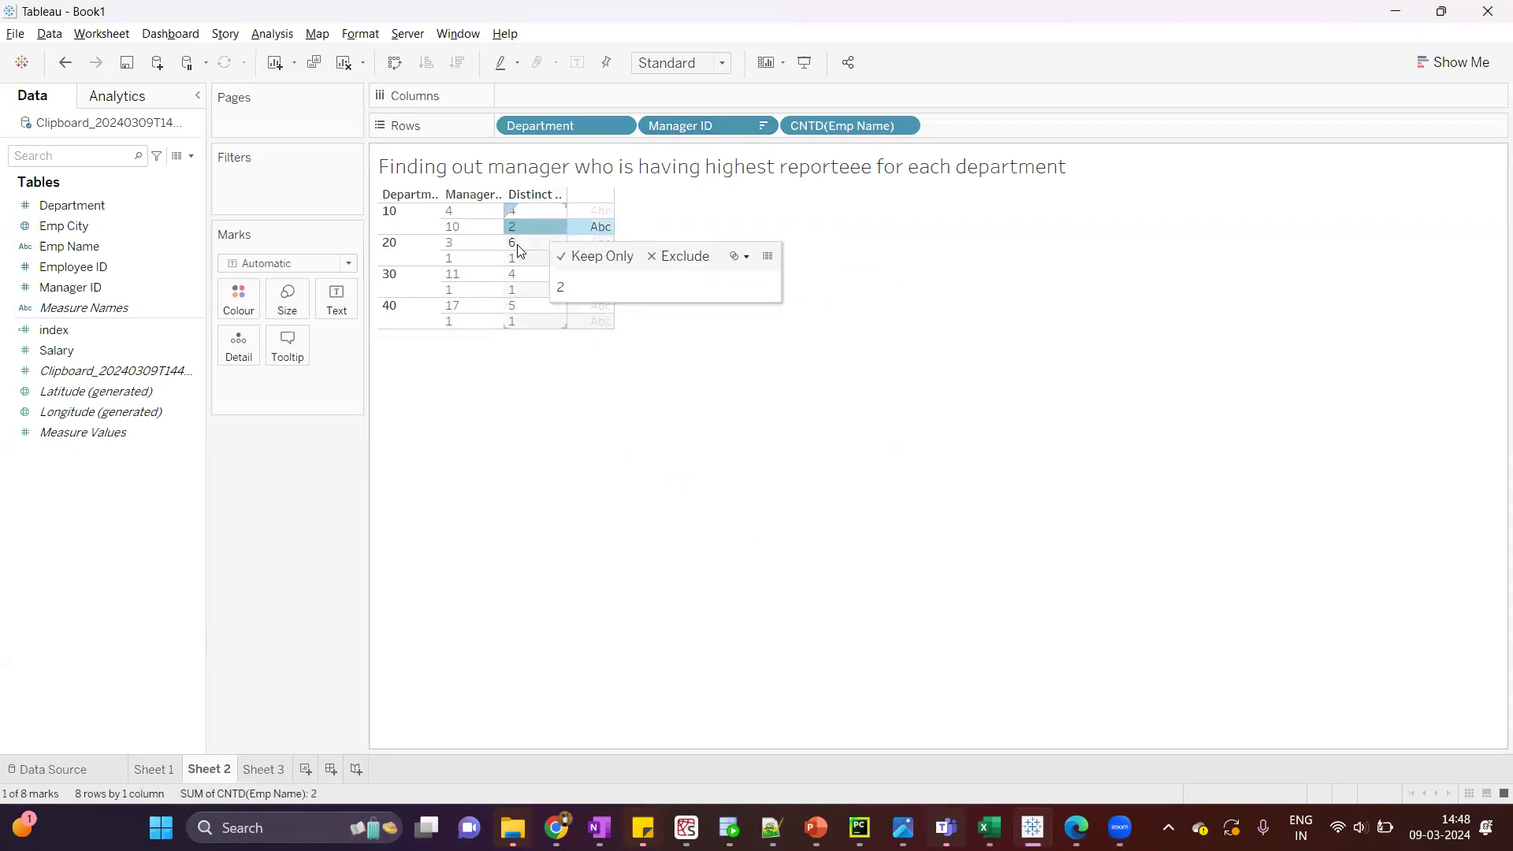
left_click(525, 259)
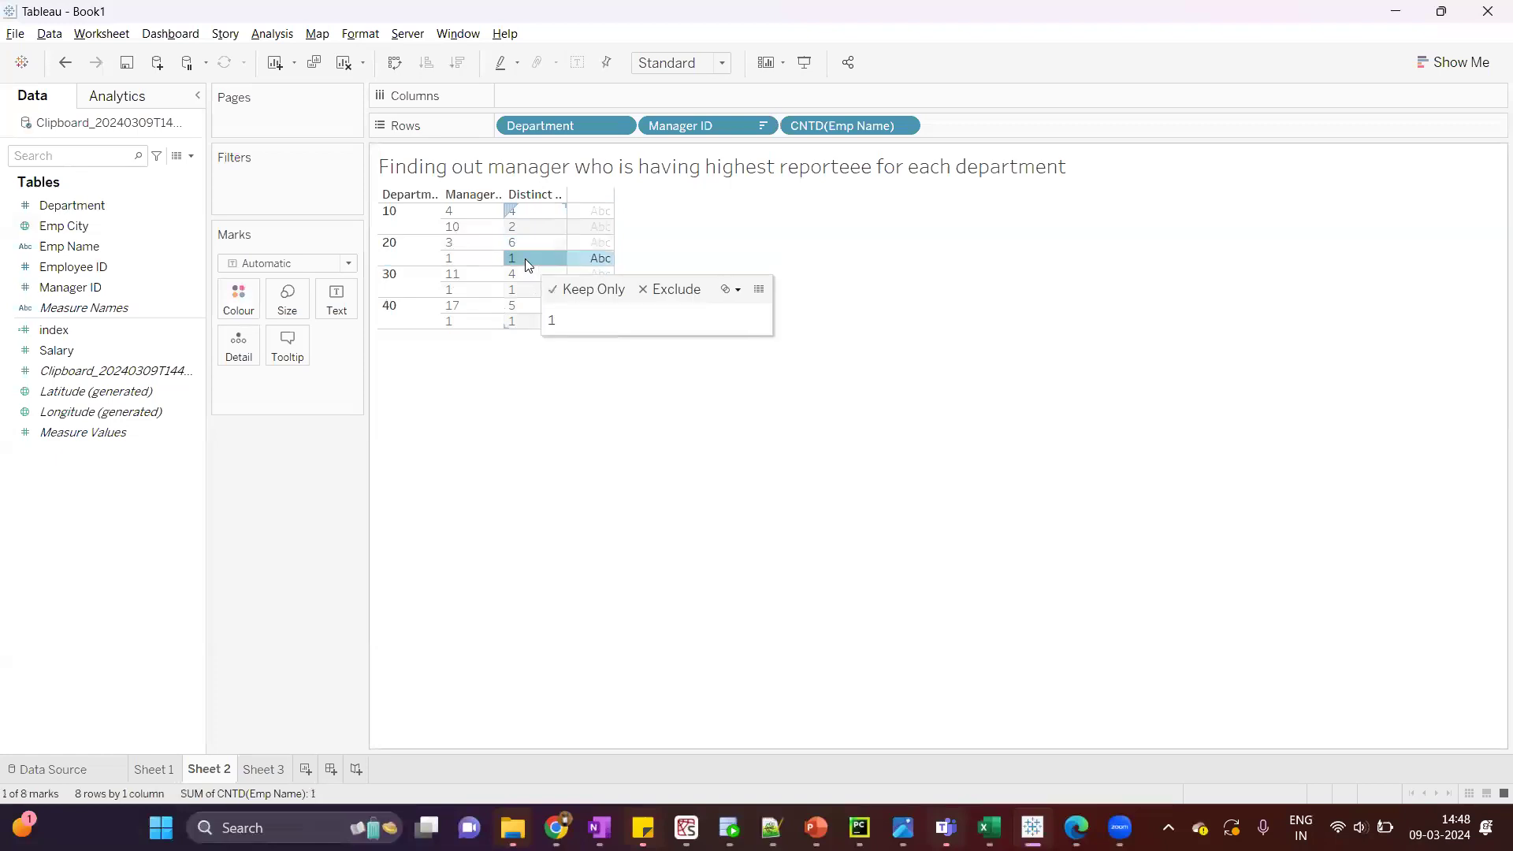
left_click(832, 270)
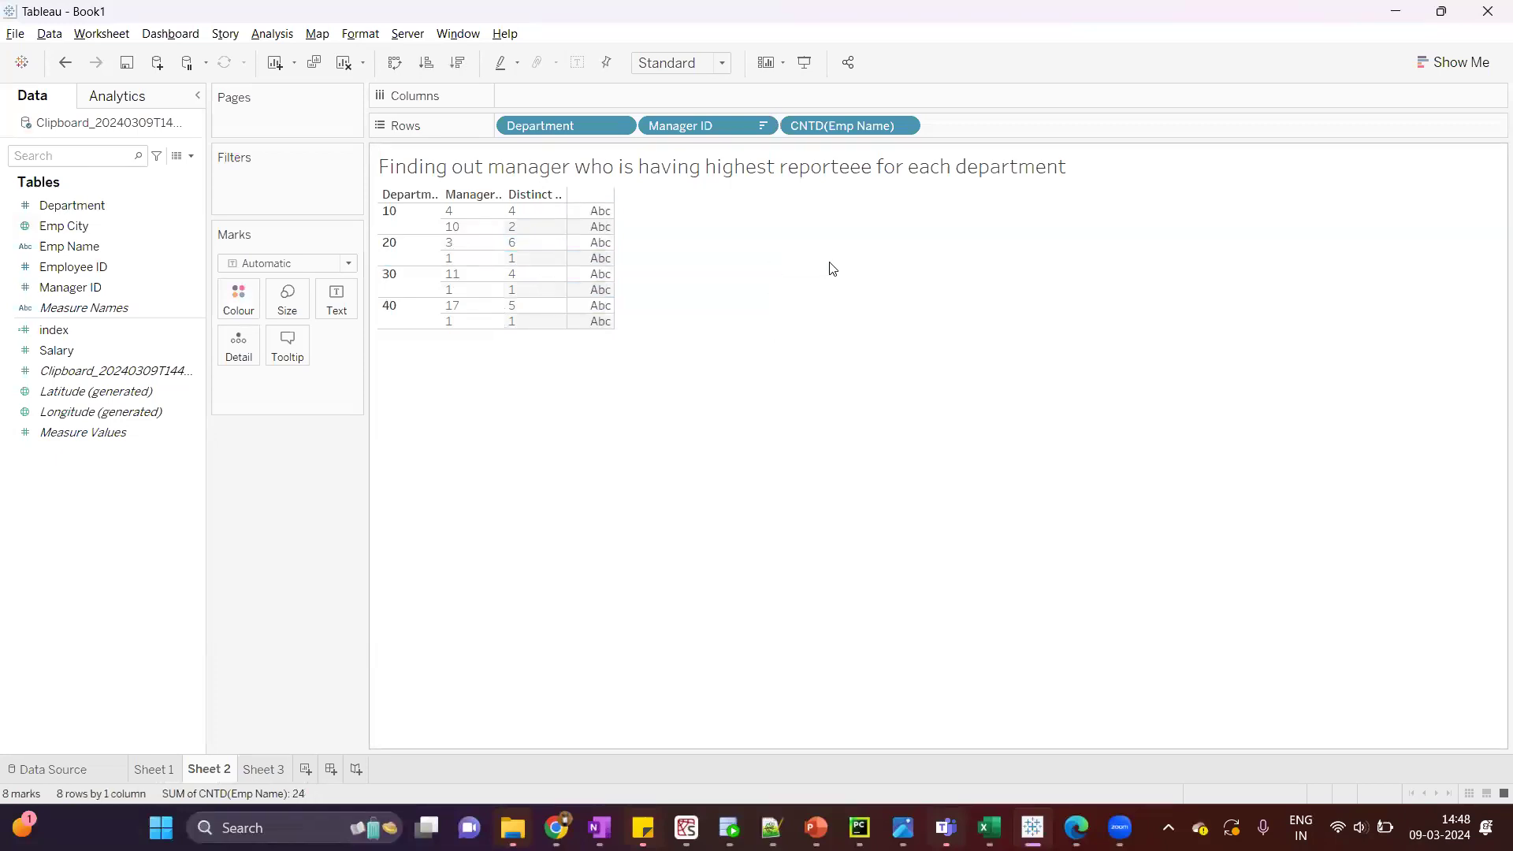
Add index to Rows after CNTD(Emp Name) as a discrete column
left_click_drag(56, 330, 957, 128)
right_click(974, 126)
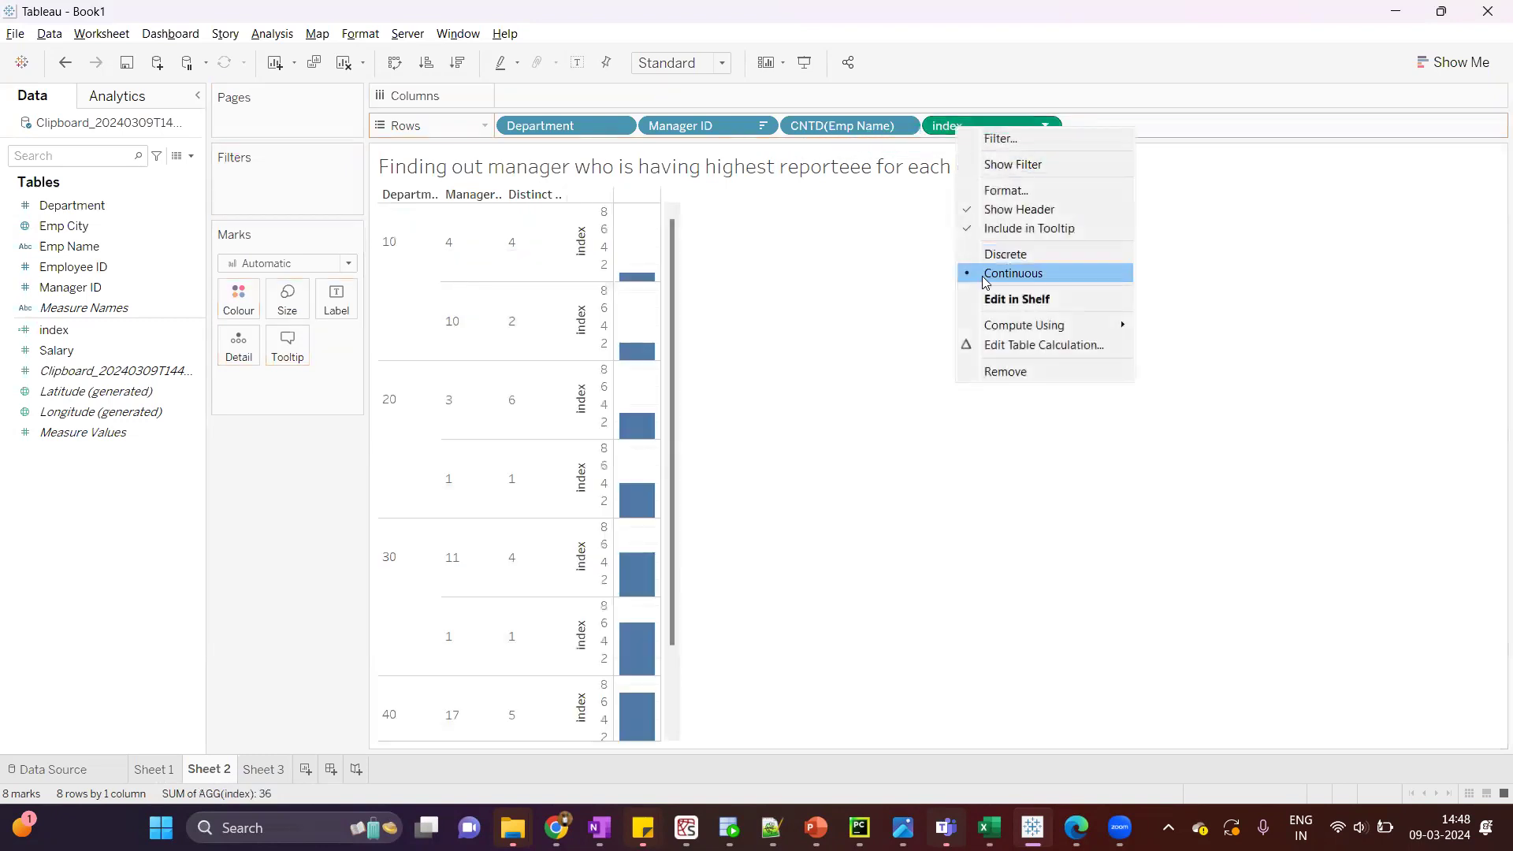
left_click(994, 252)
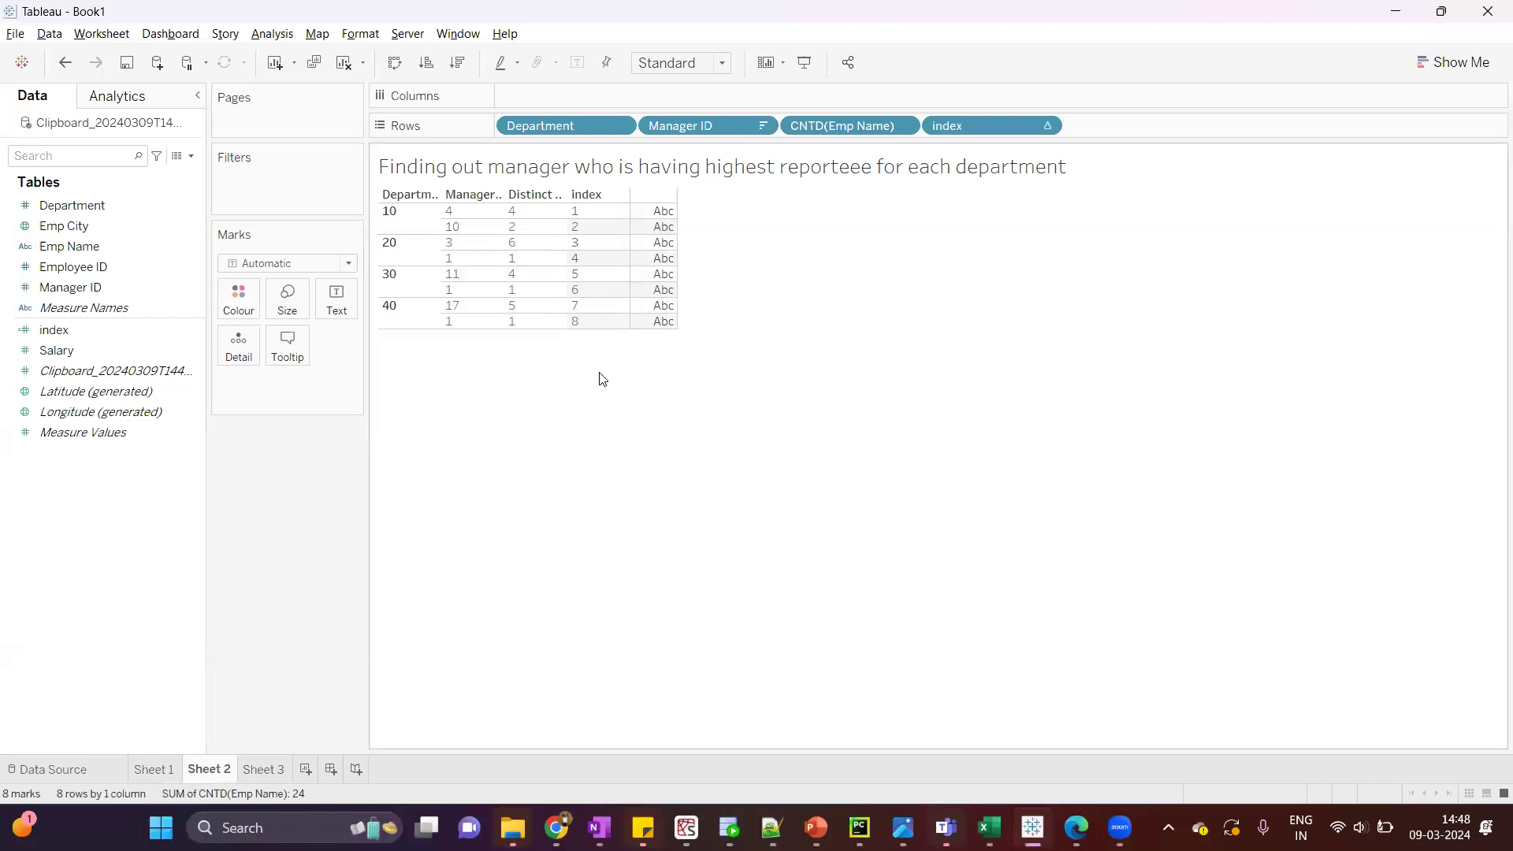
Show an index filter keeping all values, then hide its filter card
right_click(1004, 127)
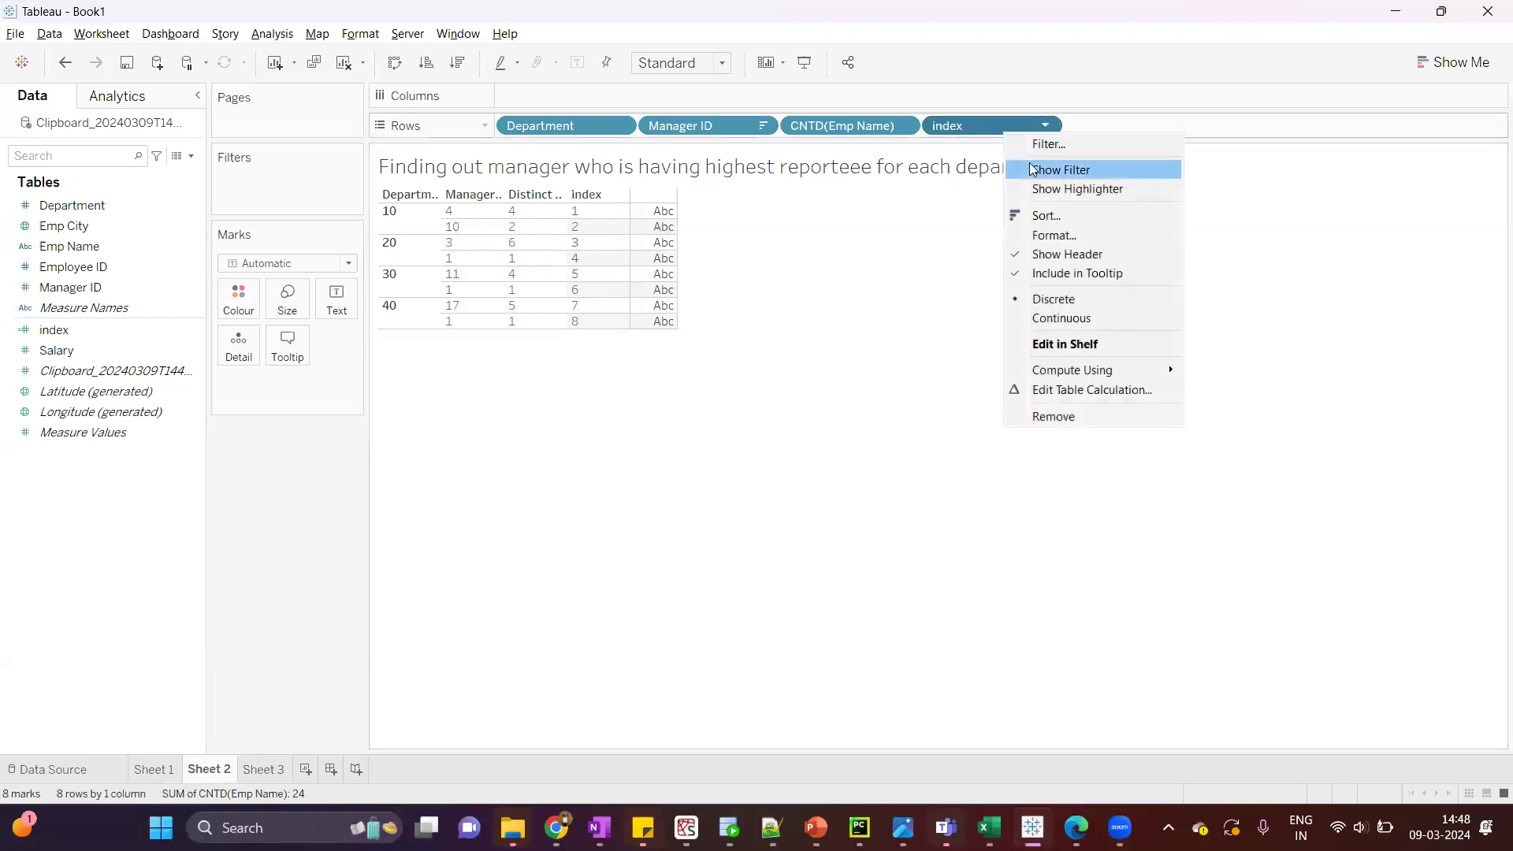
left_click(1075, 170)
left_click(1371, 184)
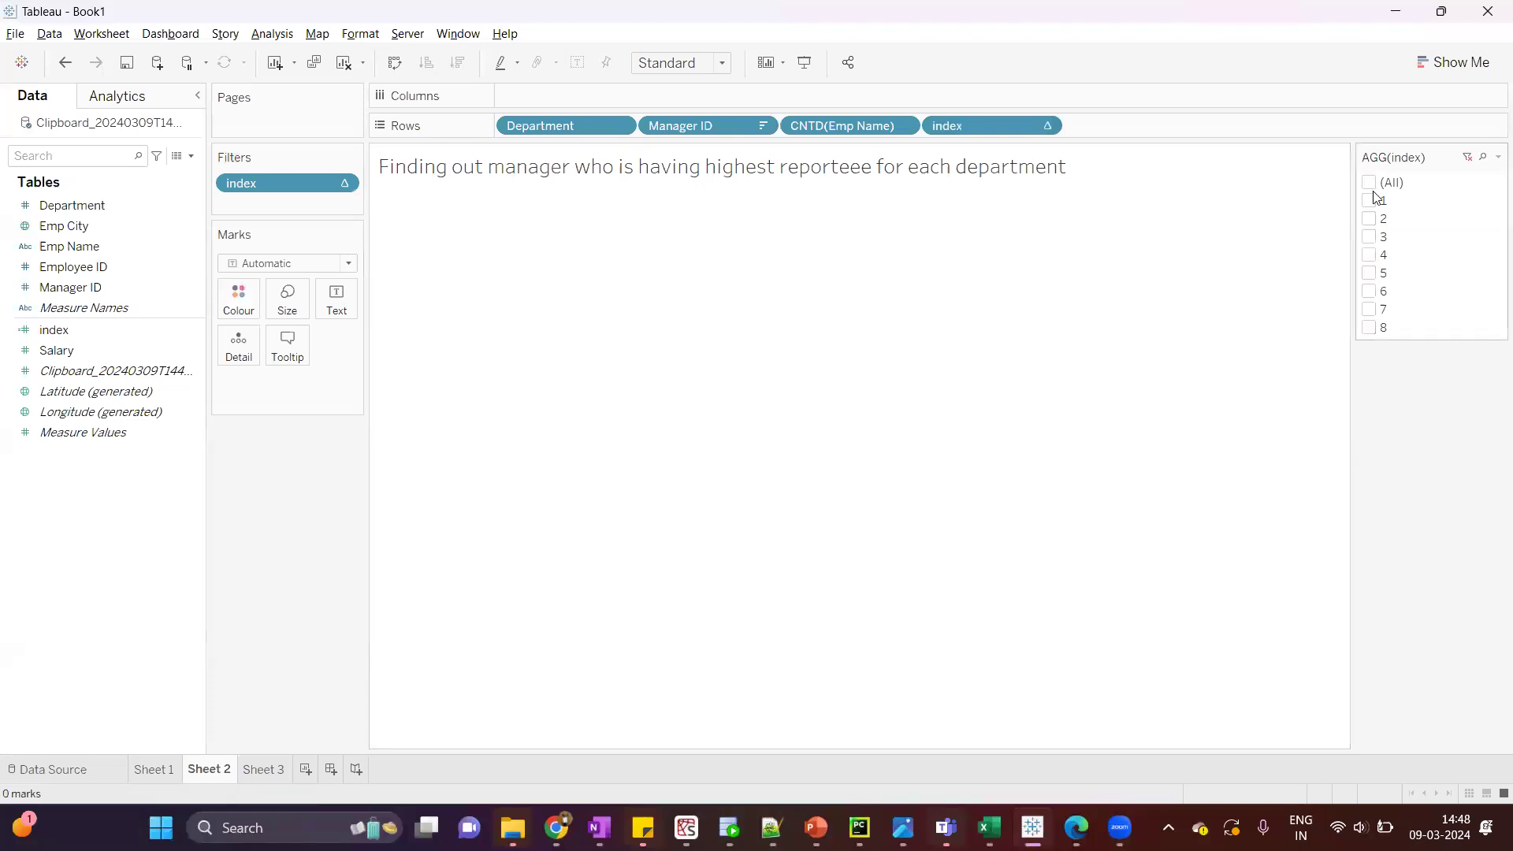
left_click(1371, 186)
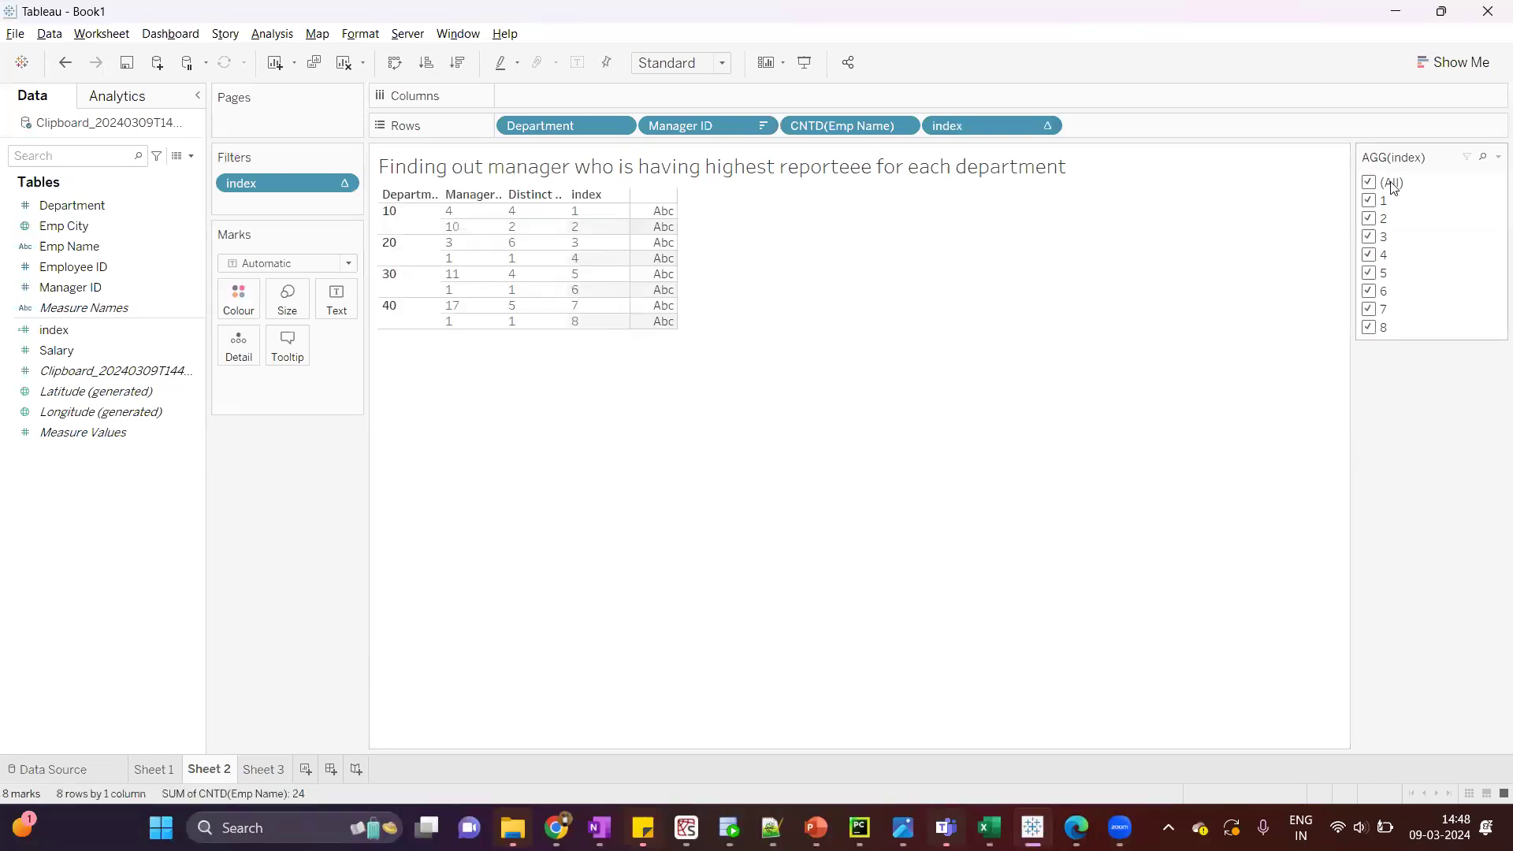
left_click(1498, 157)
left_click(1310, 472)
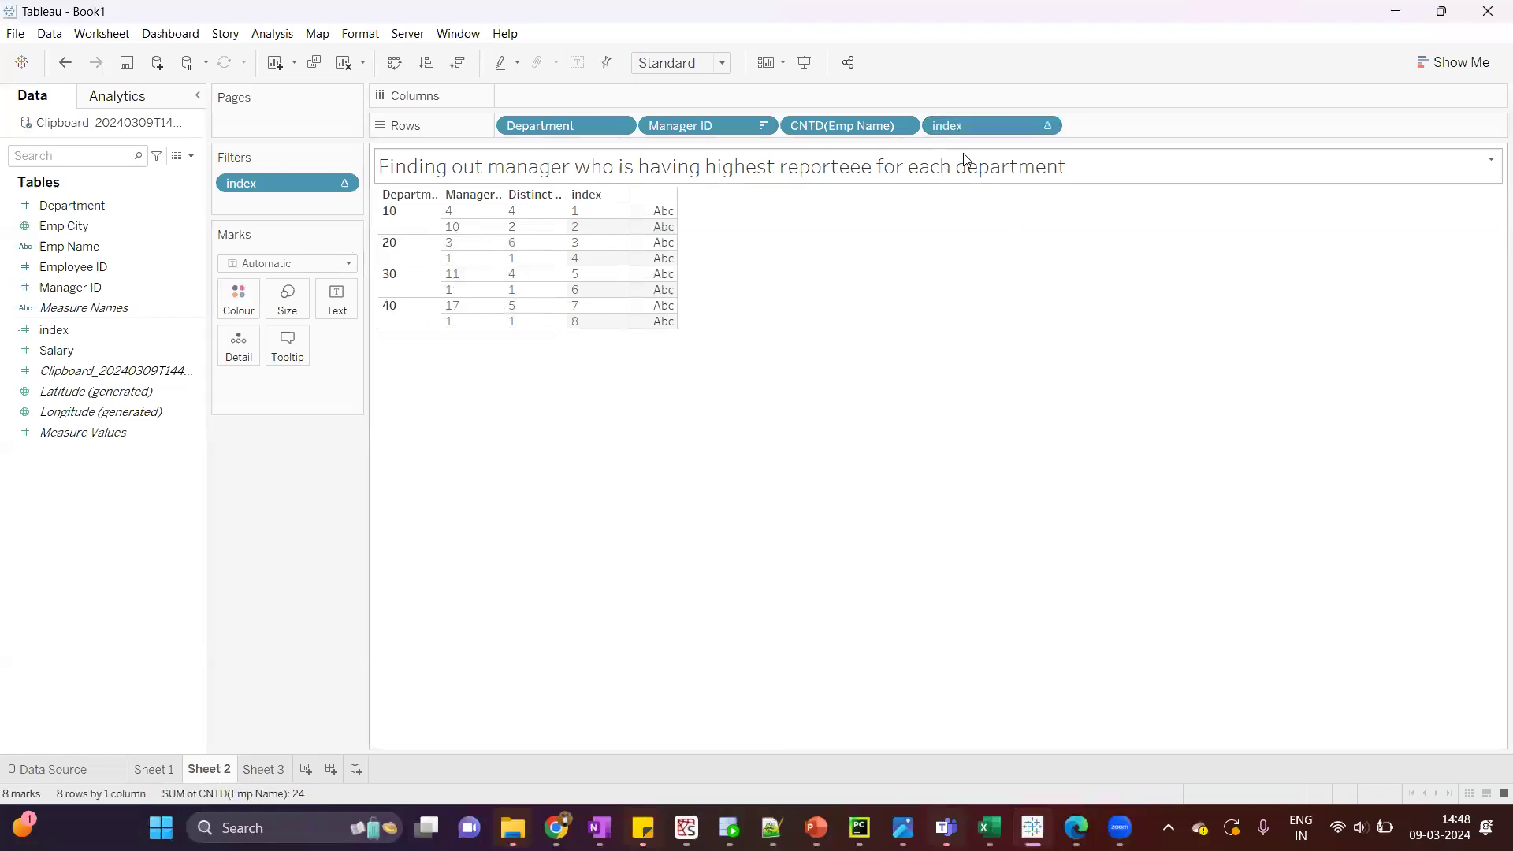
Edit the index table calculation to Specific Dimensions, restarting every Department
right_click(983, 126)
left_click(1065, 388)
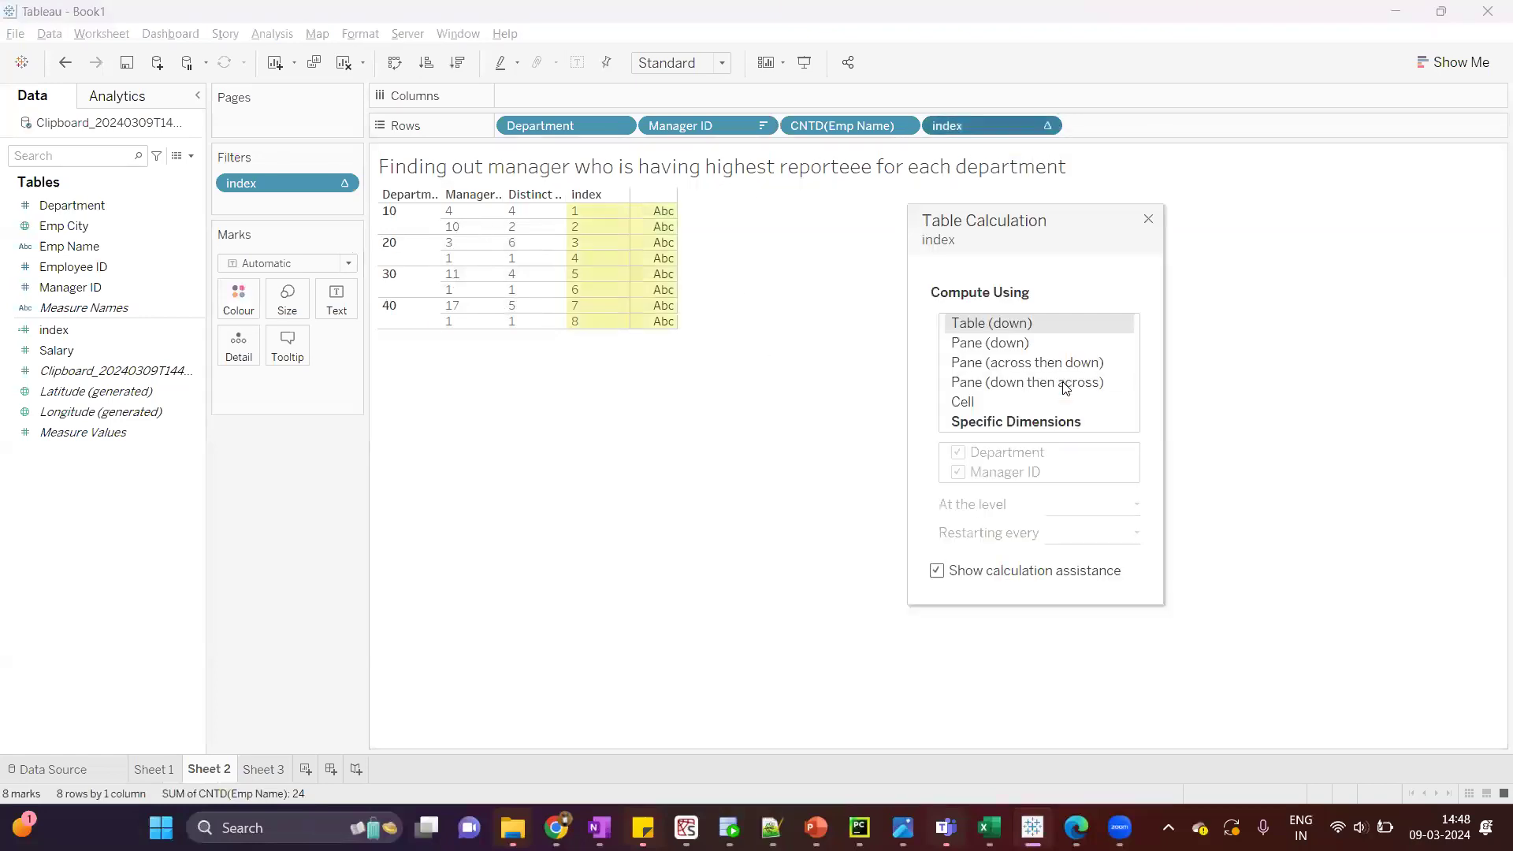
left_click(1091, 534)
left_click(1094, 568)
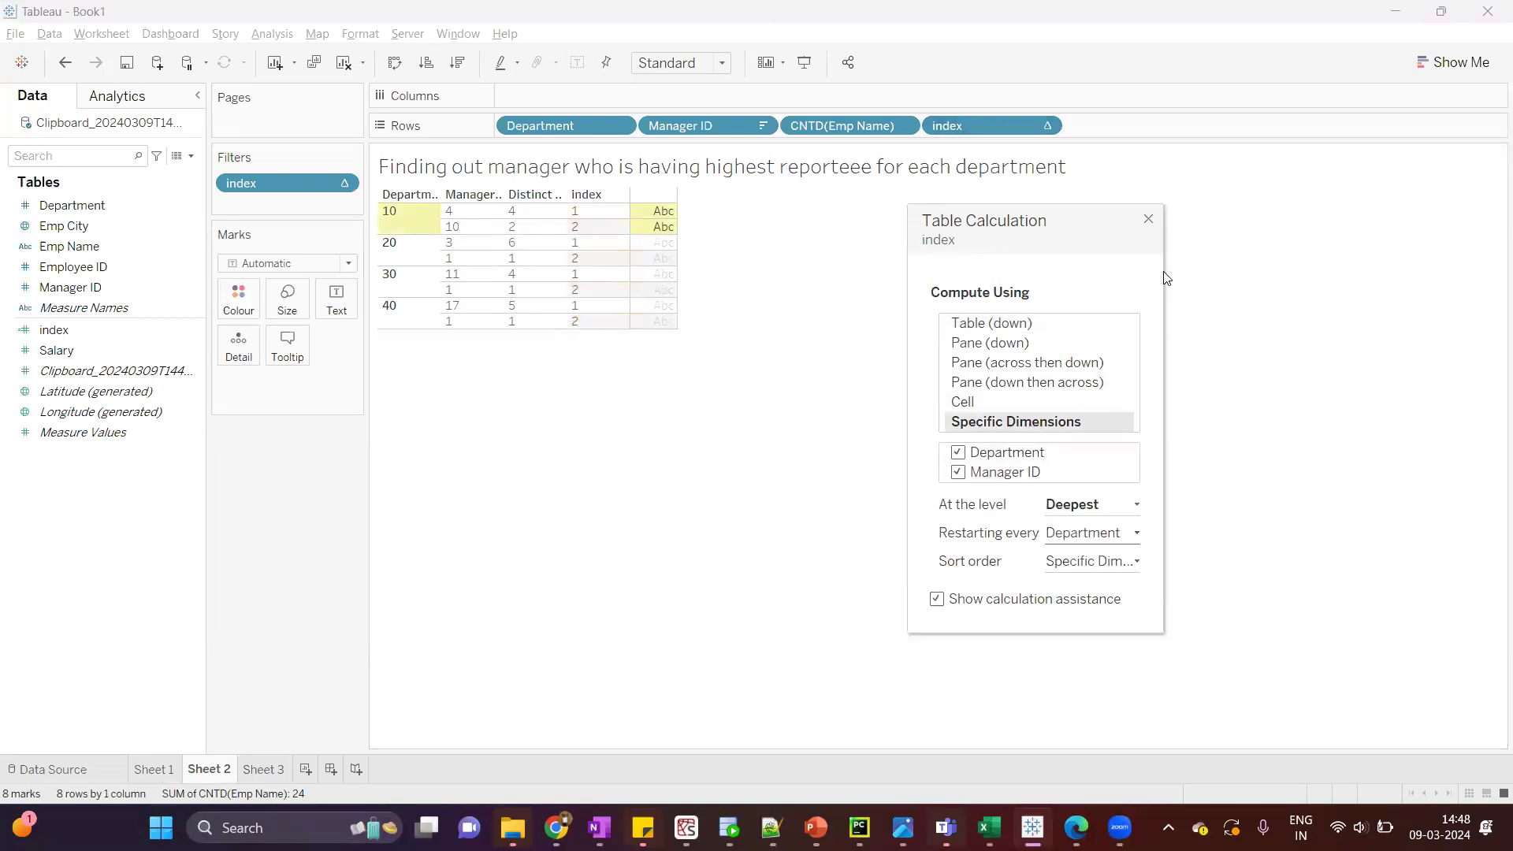
left_click(1151, 223)
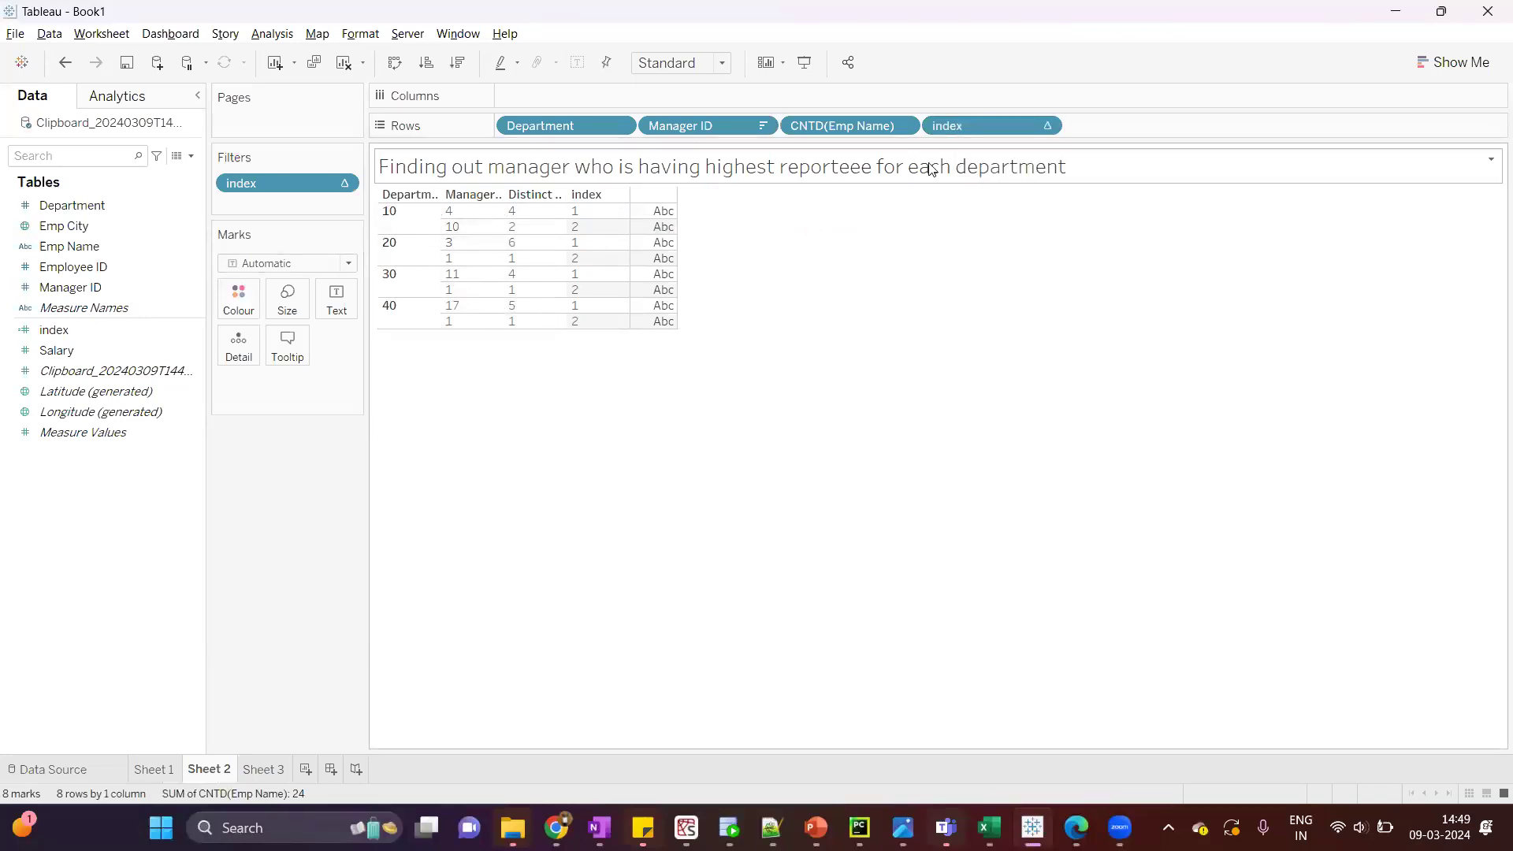
Filter index to only value 1, then check department 10's top manager, 4
right_click(956, 128)
left_click(987, 167)
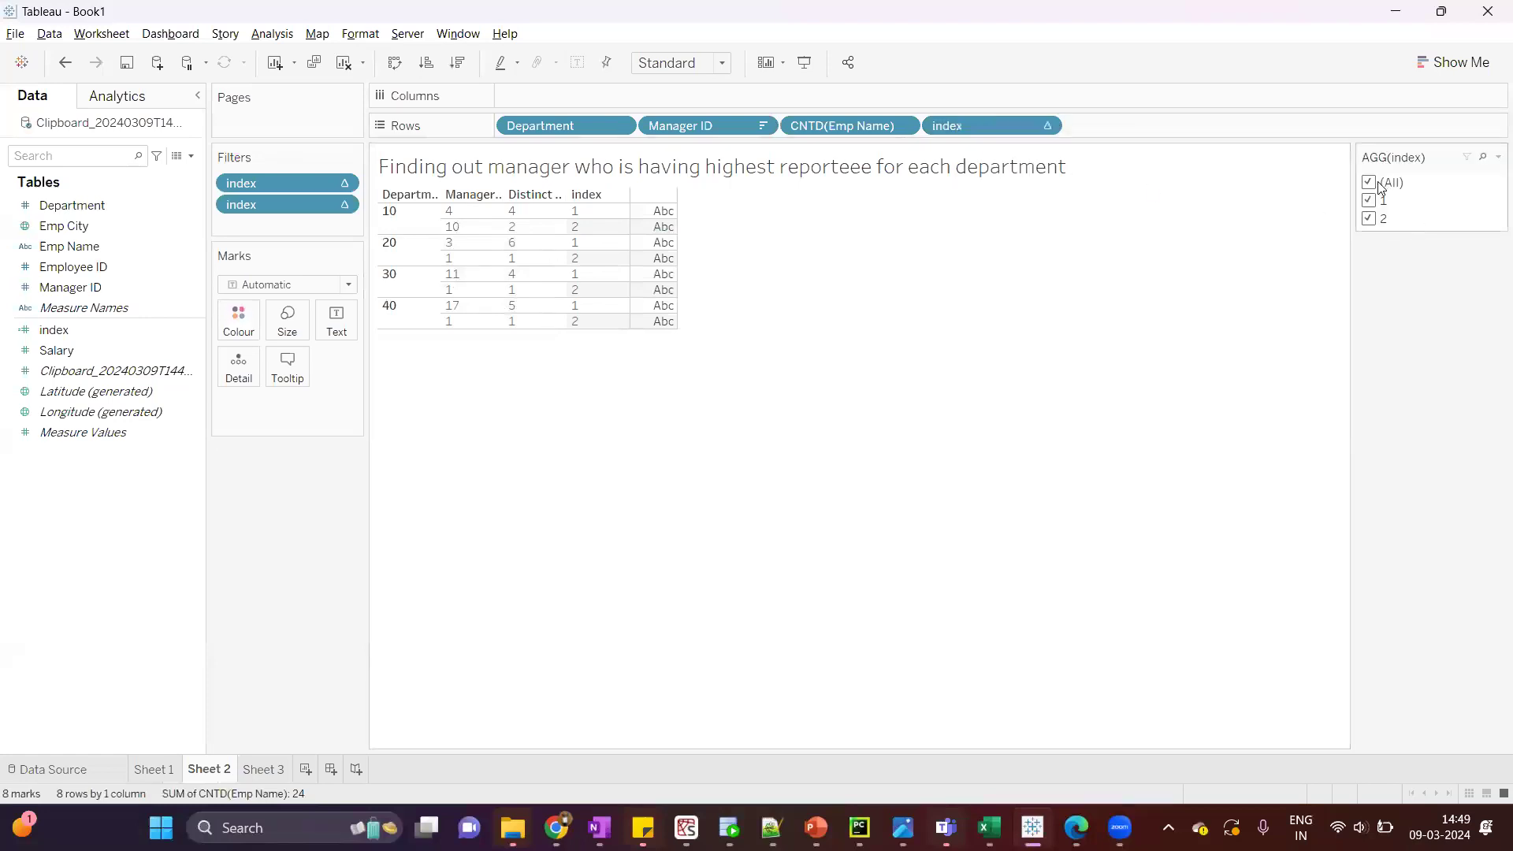
left_click(1369, 182)
left_click(1369, 200)
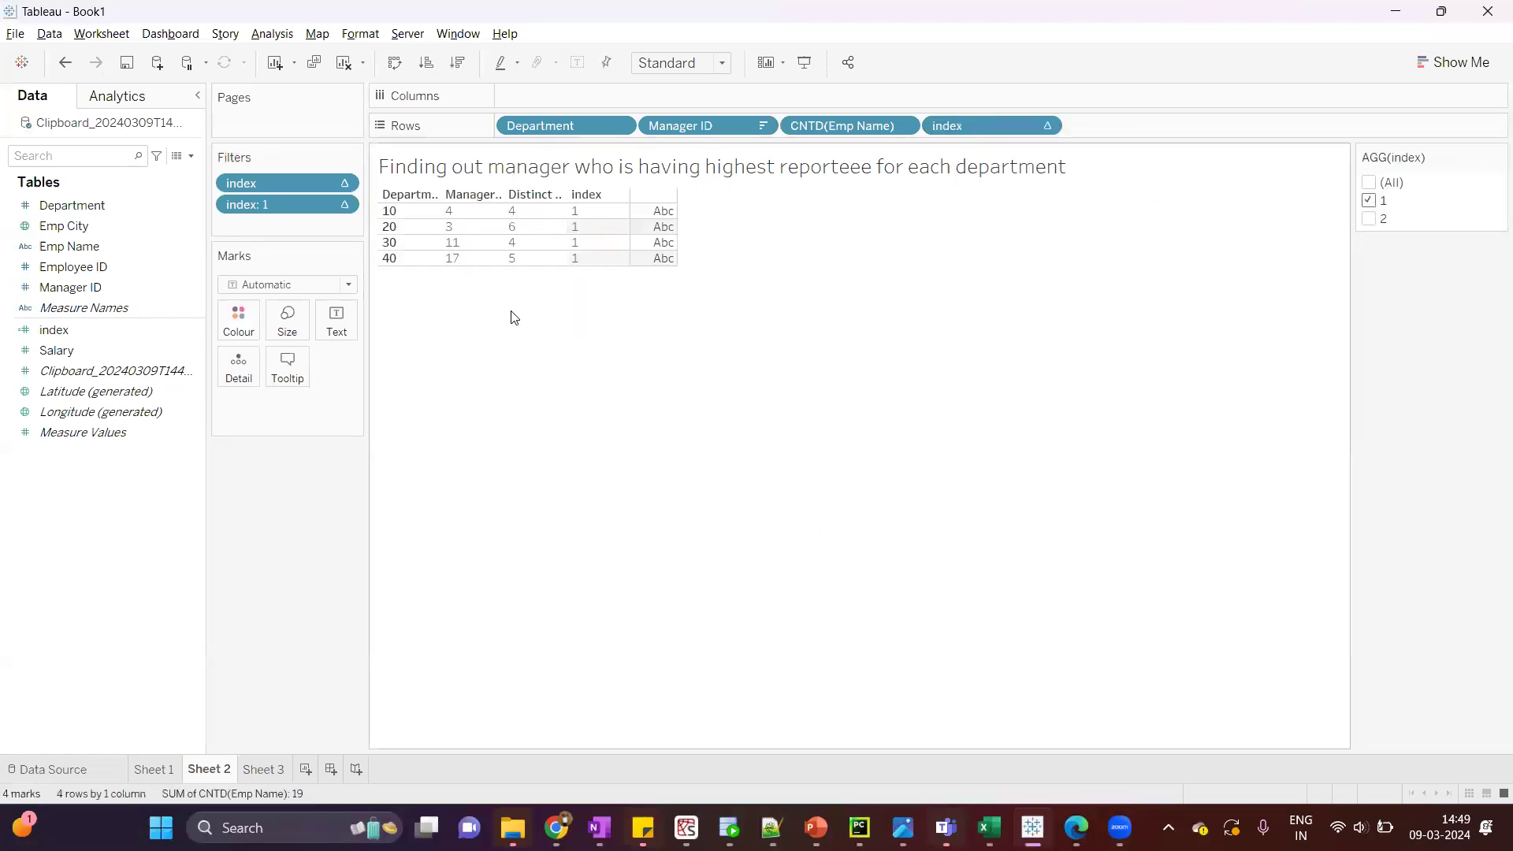
left_click(427, 216)
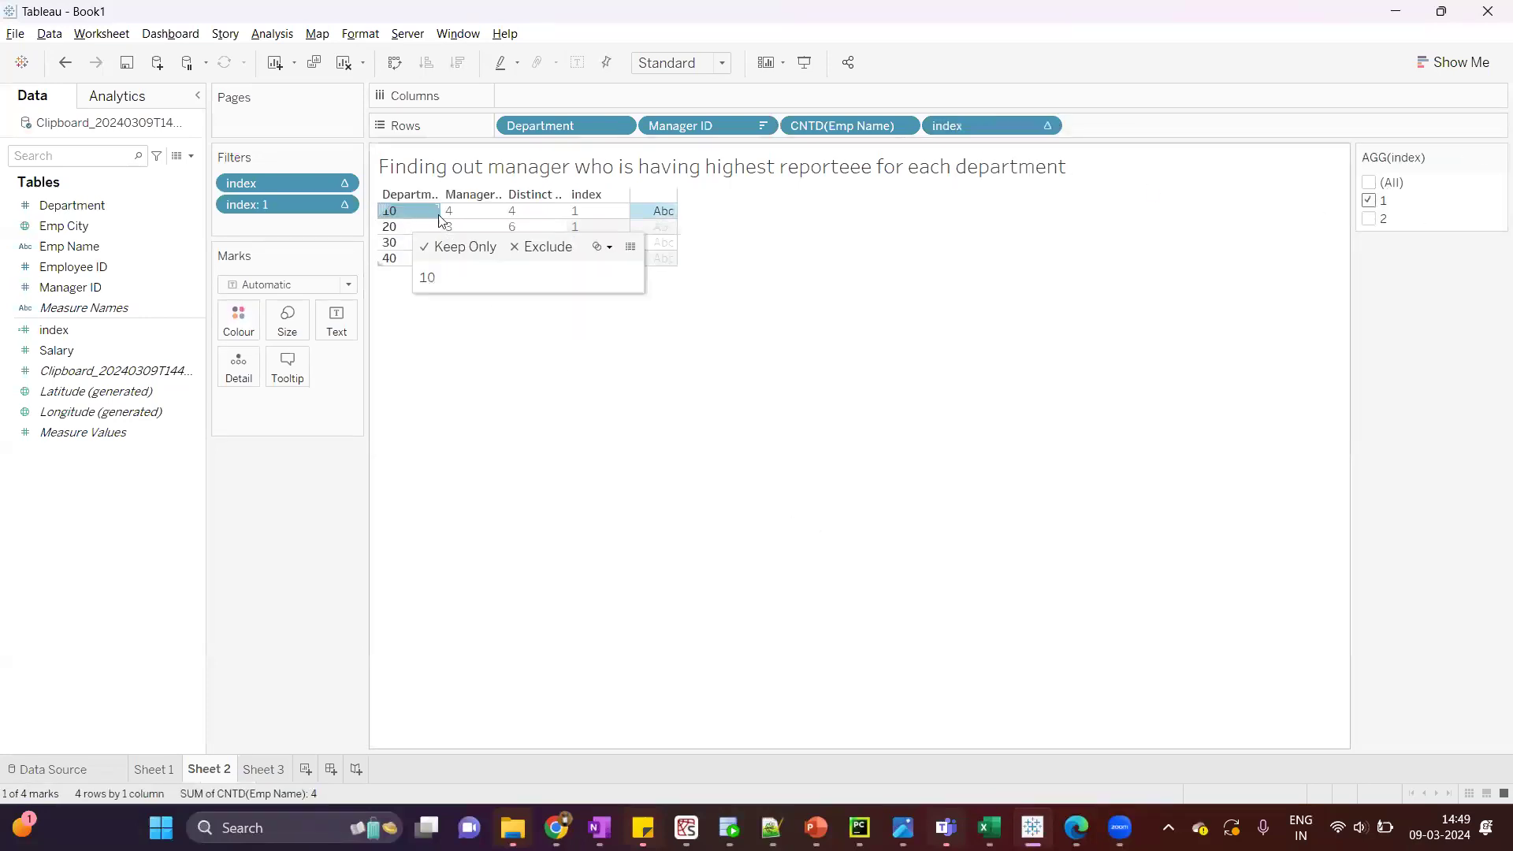
left_click(463, 214)
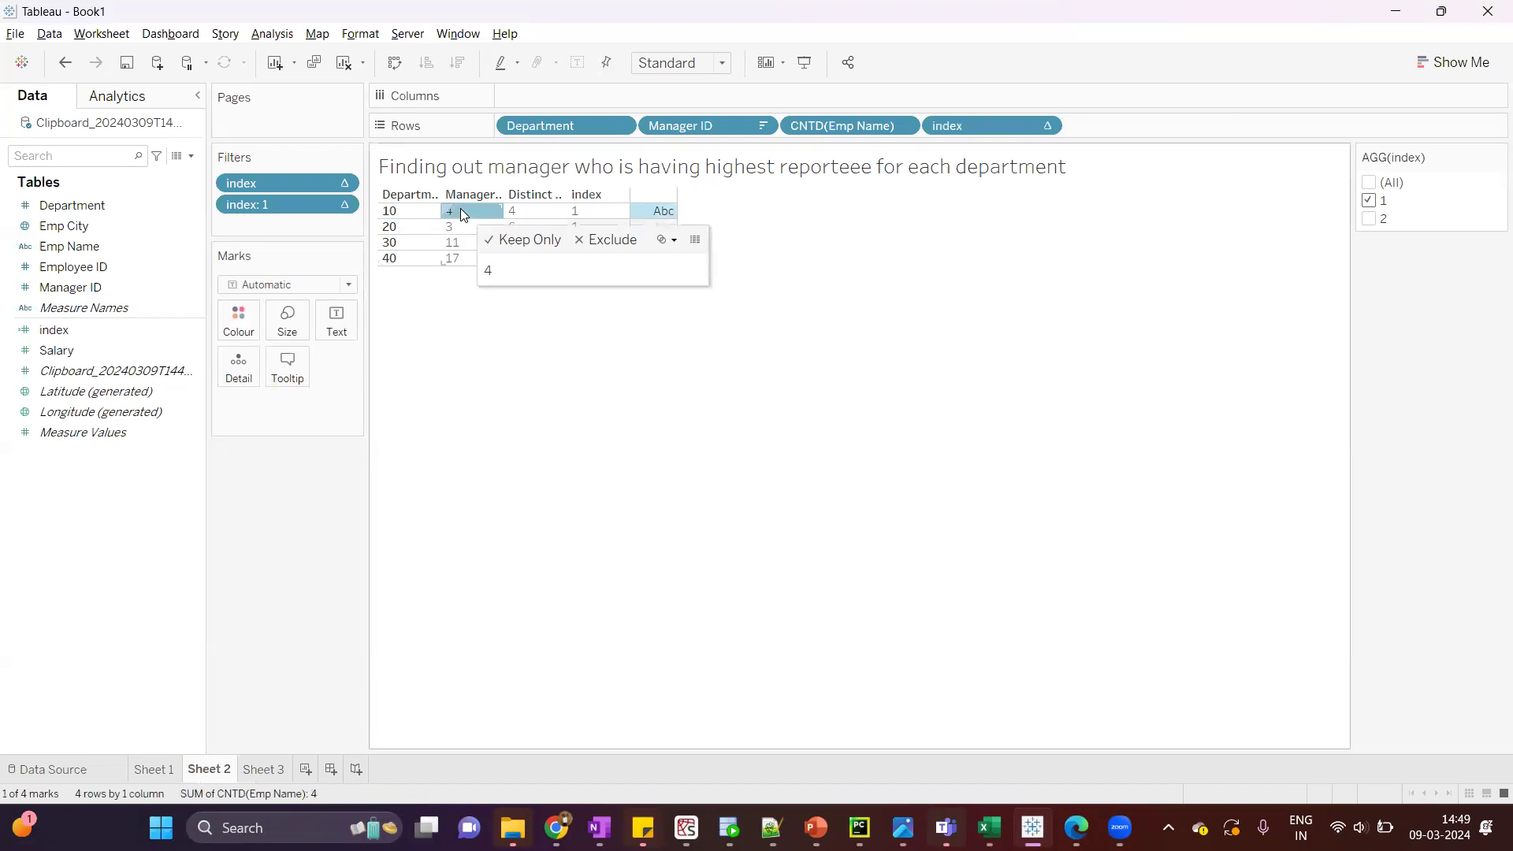
left_click(564, 445)
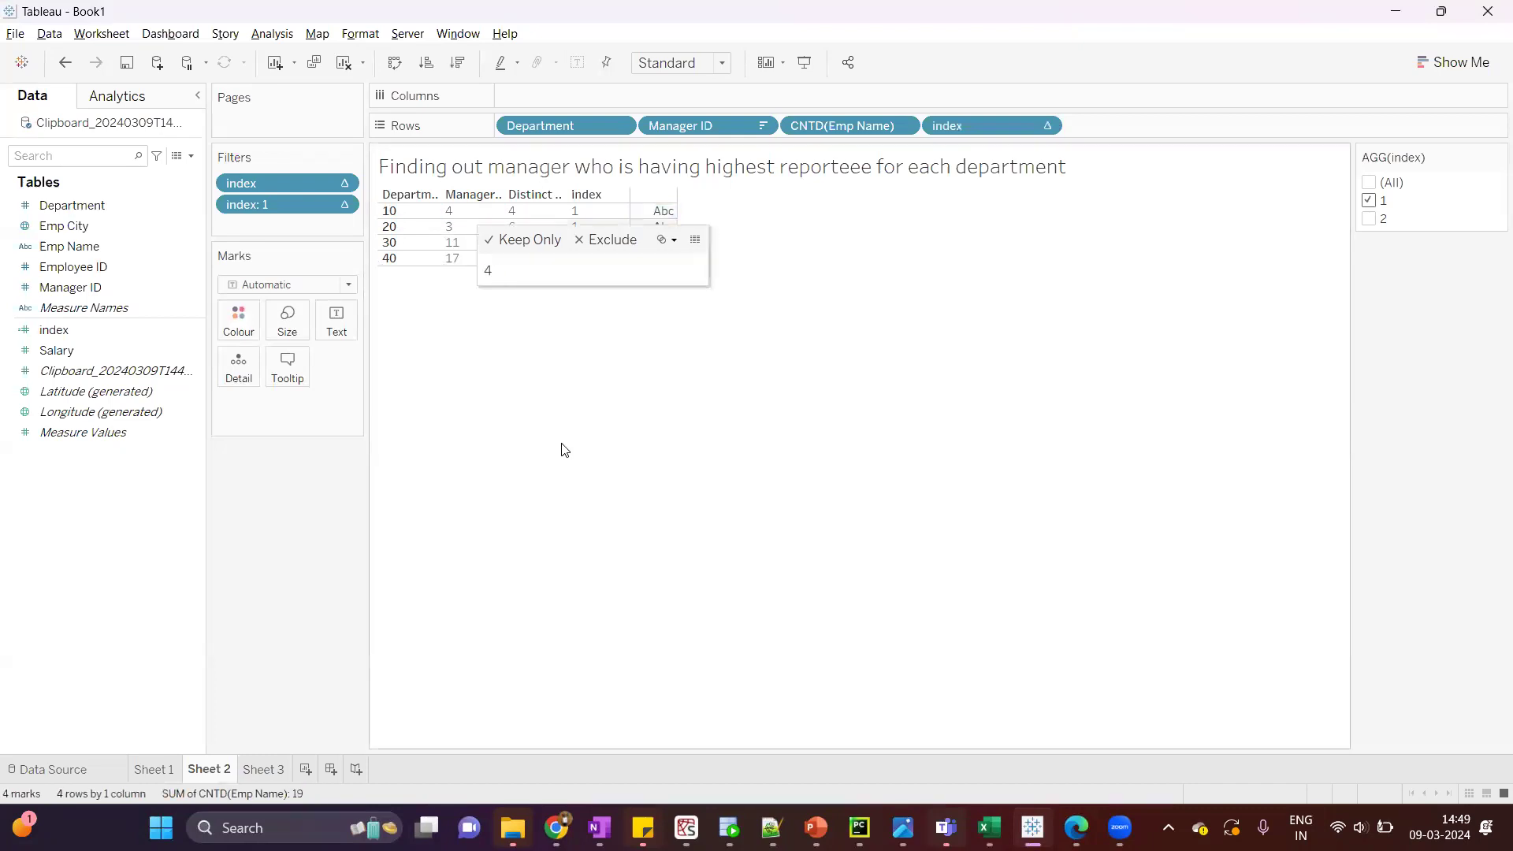